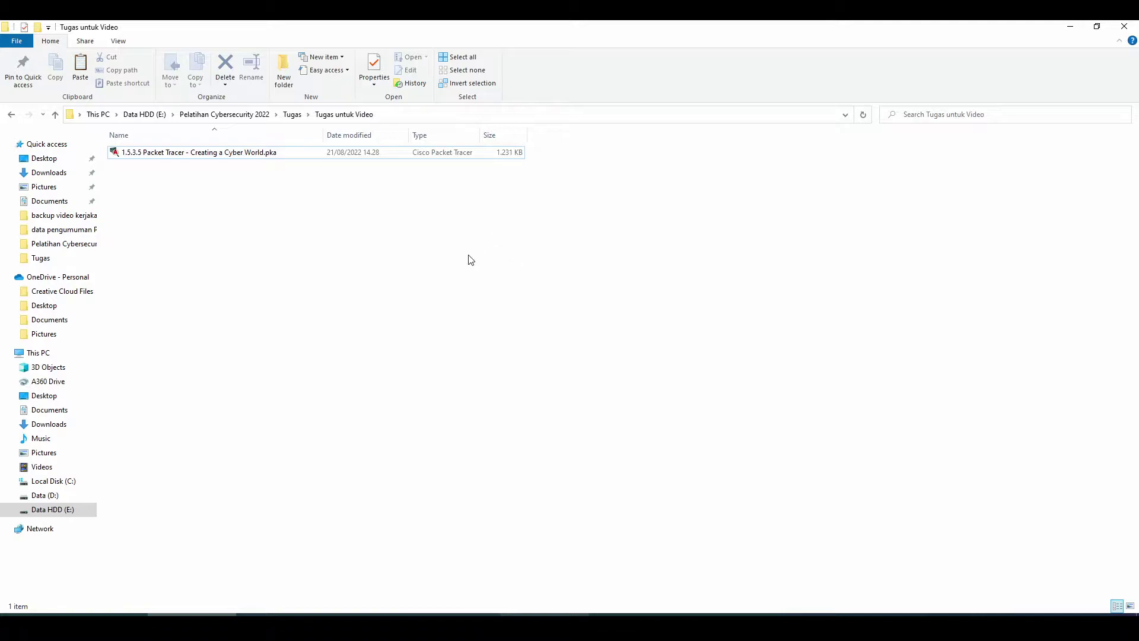
- Open the Creating a Cyber World activity file
left_click(197, 158)
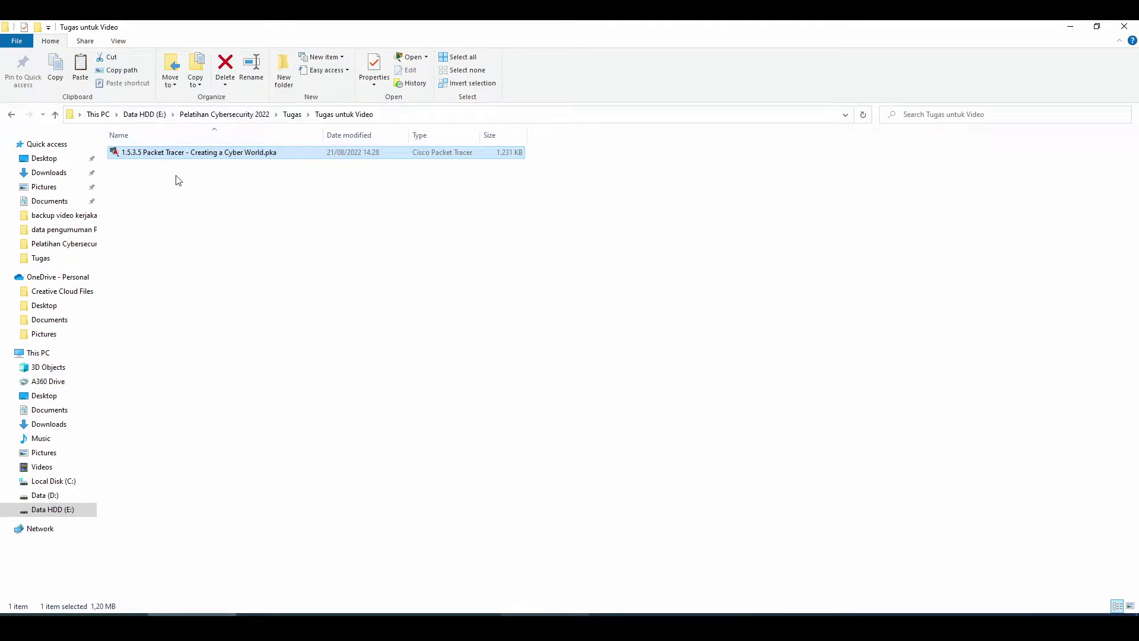
left_click(192, 190)
left_click(231, 153)
left_click(517, 337)
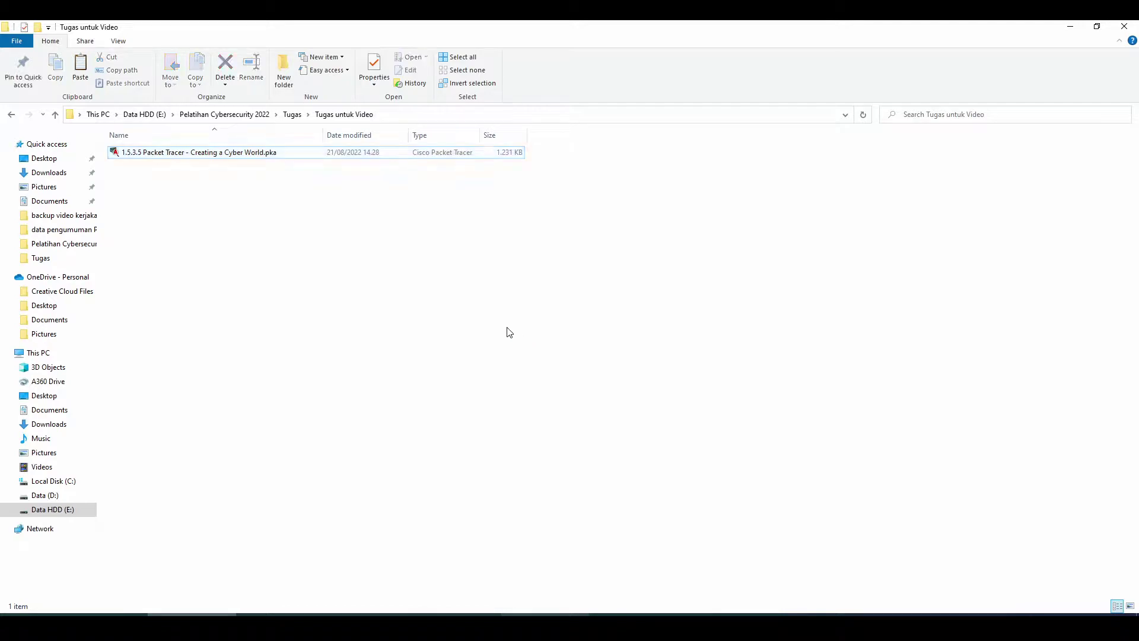
double_click(203, 154)
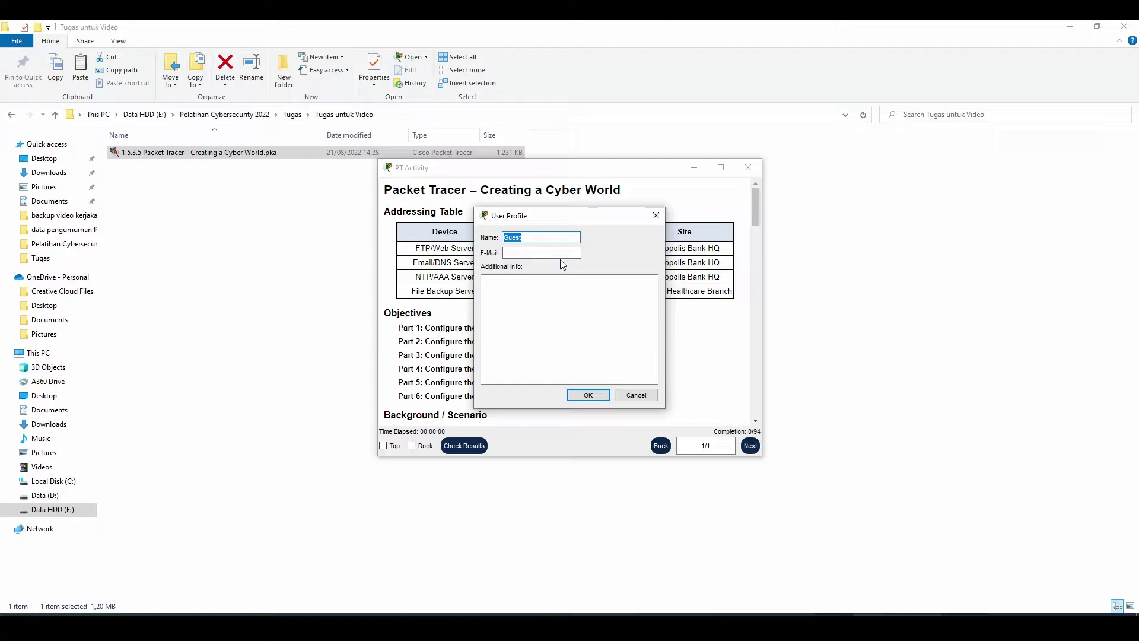
- Submit the user profile with the user's name and e-mail, then dock the activity instructions
type("Hasrul")
key("Tab")
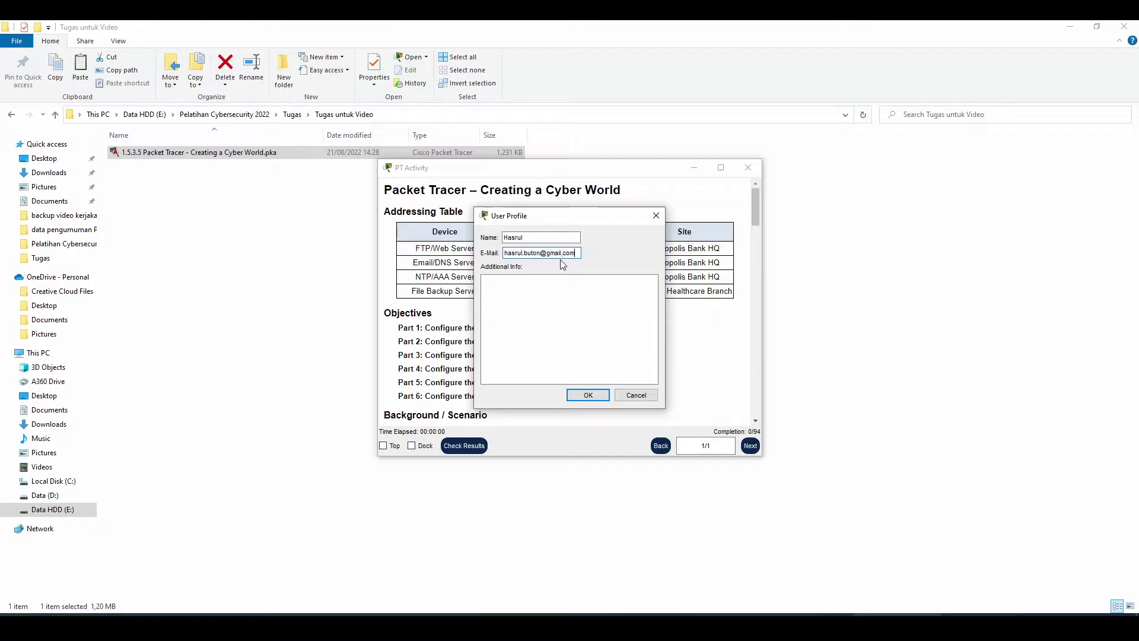
left_click(572, 327)
left_click(592, 402)
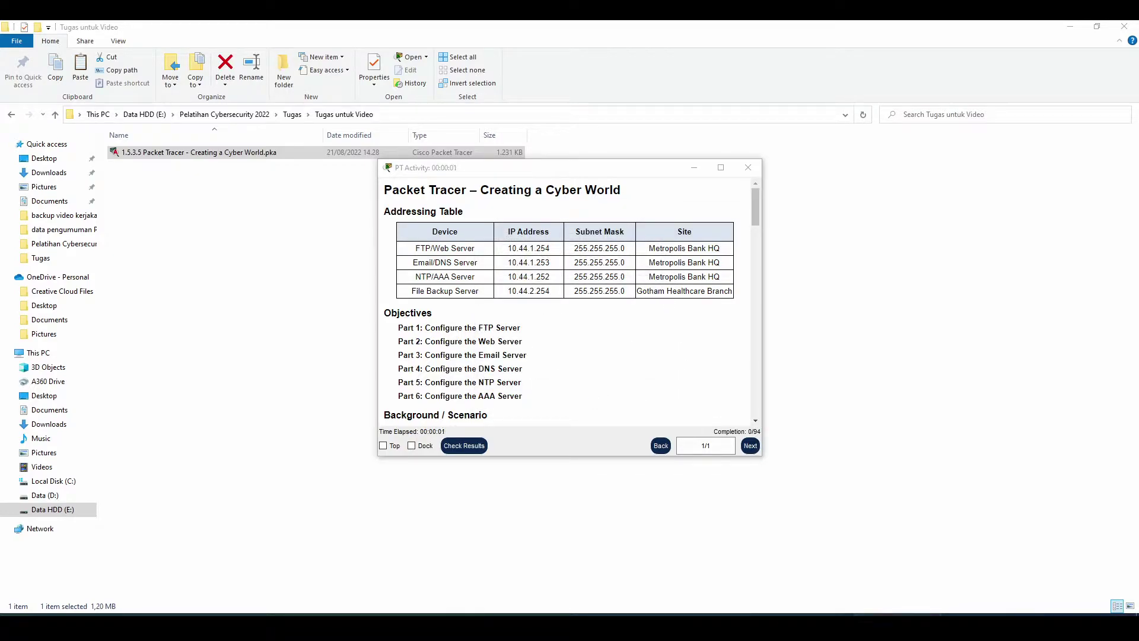
left_click_drag(521, 170, 586, 161)
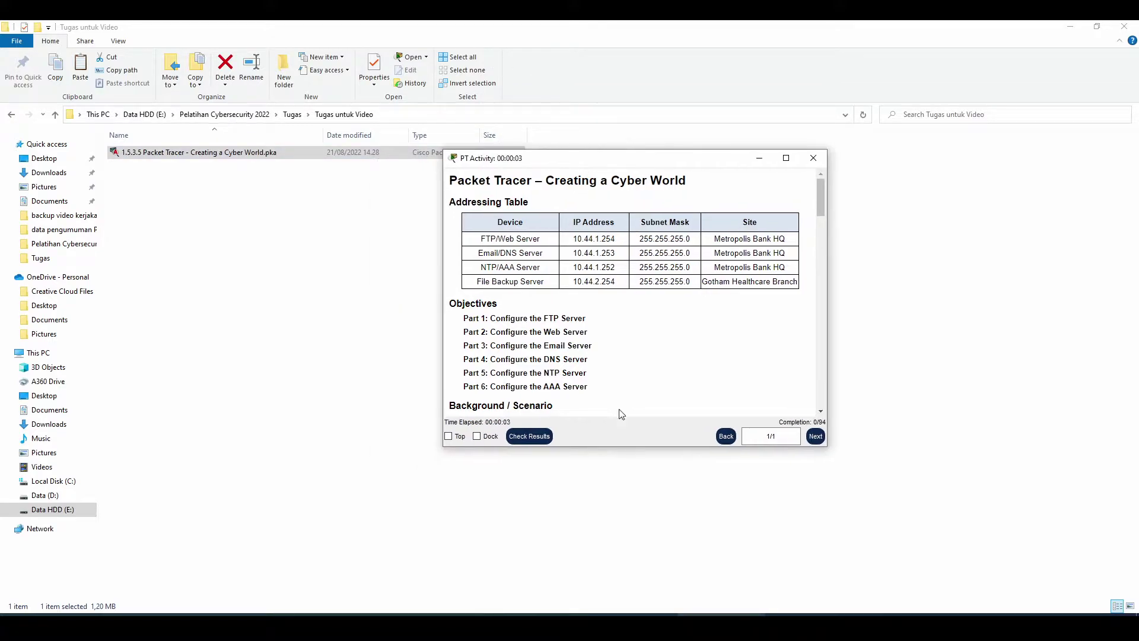
left_click(480, 437)
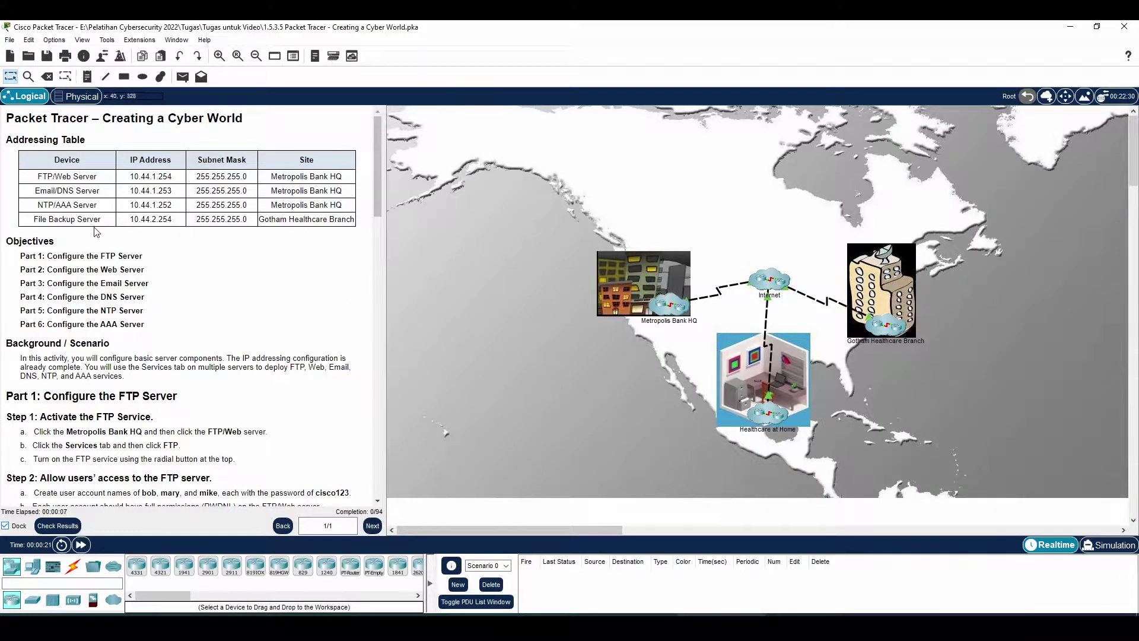
- Narrow the docked instructions panel and read the FTP, AAA and other Part objectives
scroll(379, 294, "down", 5)
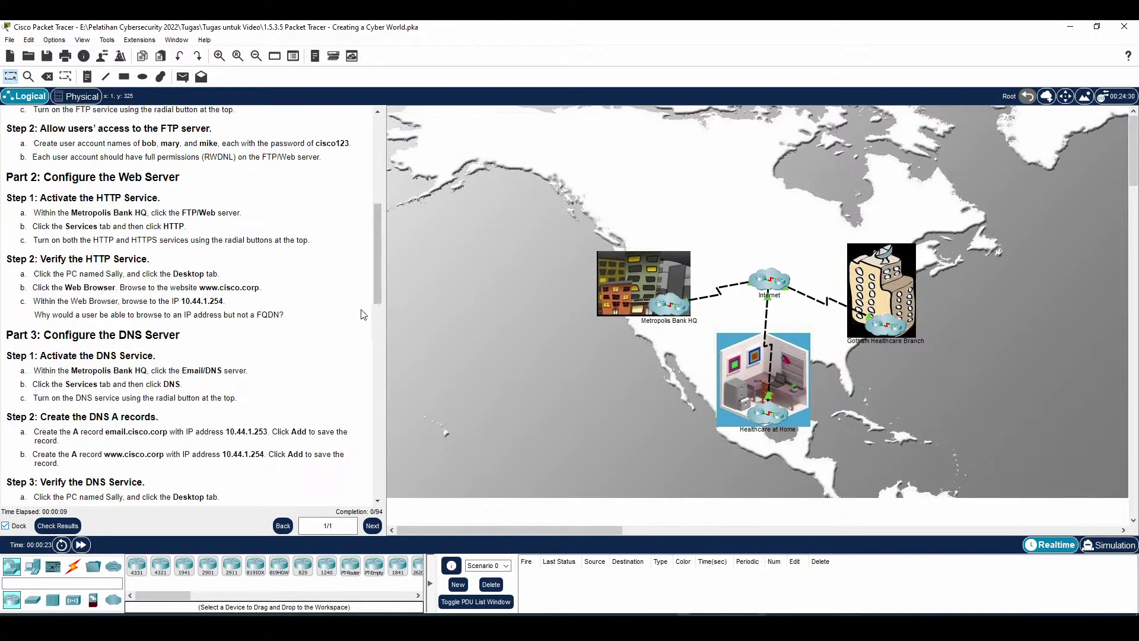
scroll(376, 253, "up", 5)
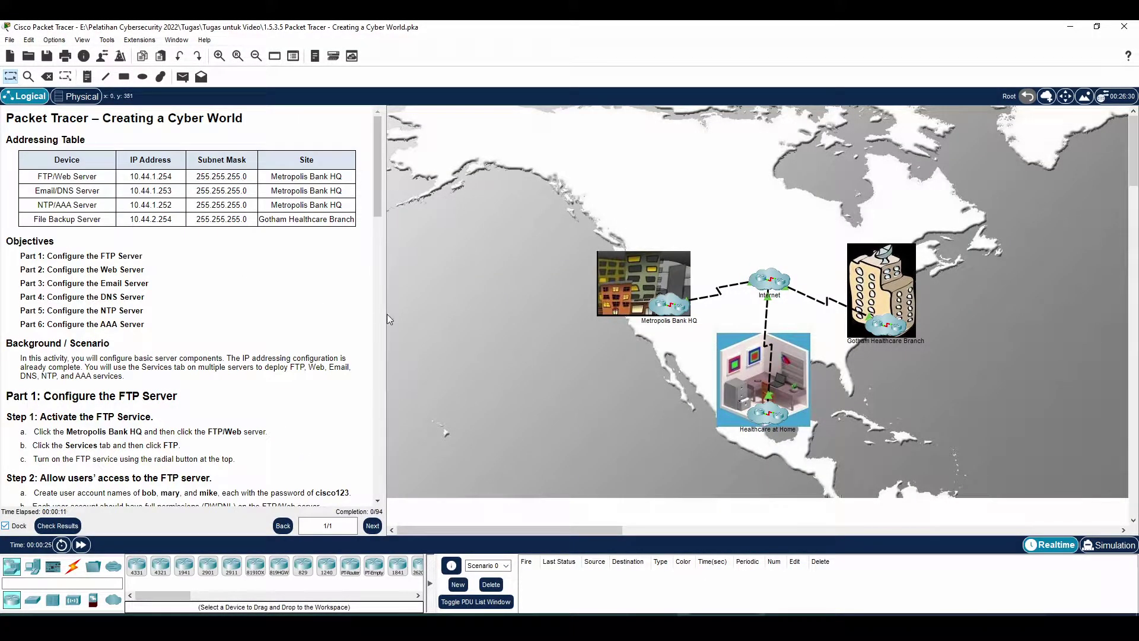
left_click_drag(385, 321, 376, 319)
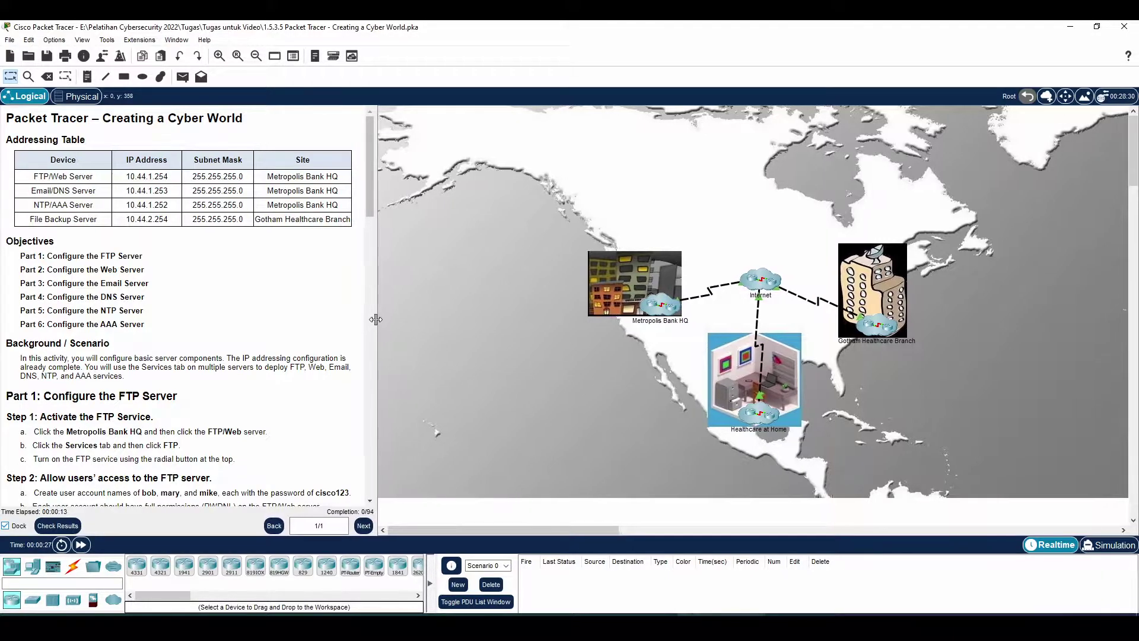
left_click_drag(48, 256, 146, 265)
left_click_drag(65, 267, 173, 288)
left_click(151, 293)
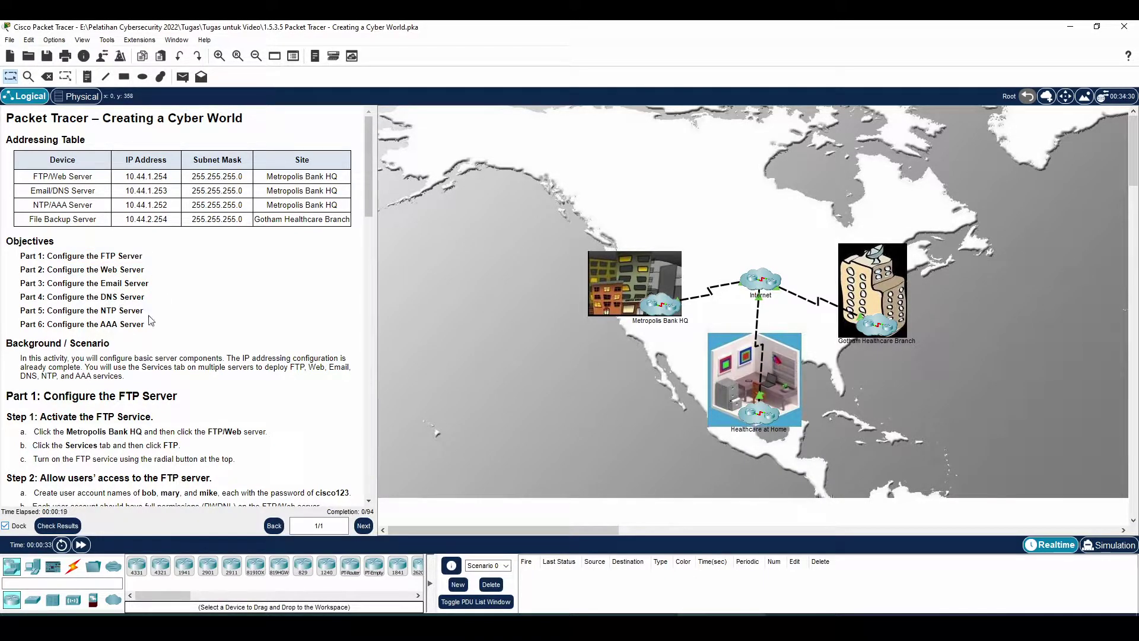
left_click_drag(97, 324, 183, 324)
left_click(184, 324)
- Scroll to the Part 1 steps and pick out the Metropolis Bank HQ site
scroll(270, 355, "down", 2)
left_click_drag(46, 346, 171, 362)
scroll(175, 367, "down", 2)
left_click(181, 301)
left_click_drag(59, 274, 155, 254)
left_click(169, 255)
left_click_drag(81, 289, 165, 301)
left_click(171, 302)
left_click_drag(80, 289, 135, 291)
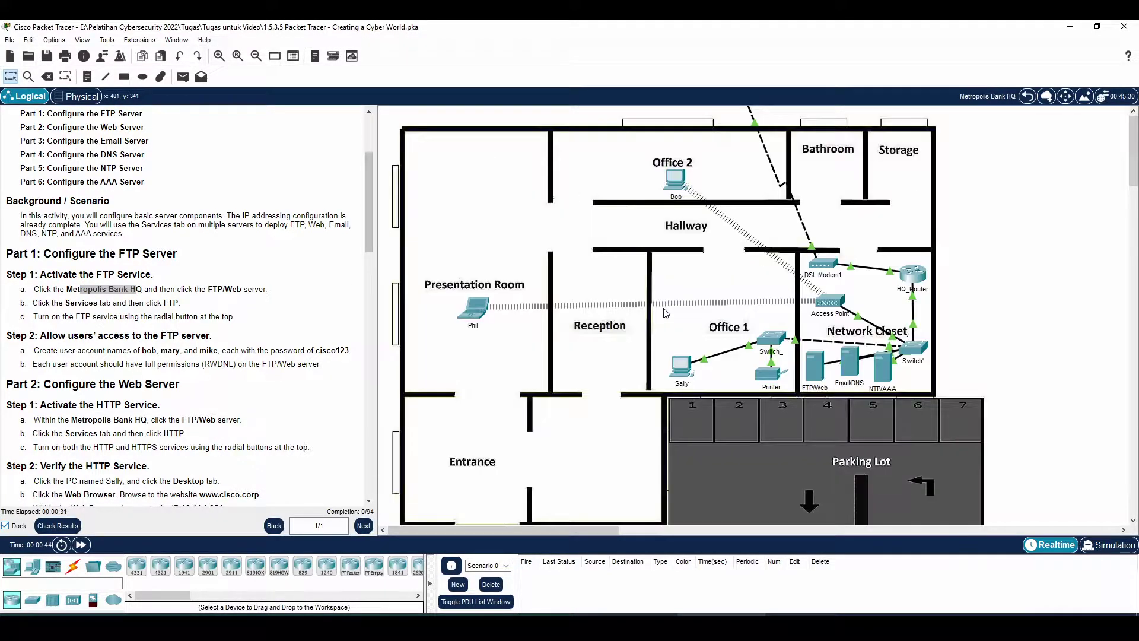
- Inside Metropolis Bank HQ, switch the FTP/Web server's FTP service On
left_click(661, 308)
left_click(816, 368)
left_click(504, 138)
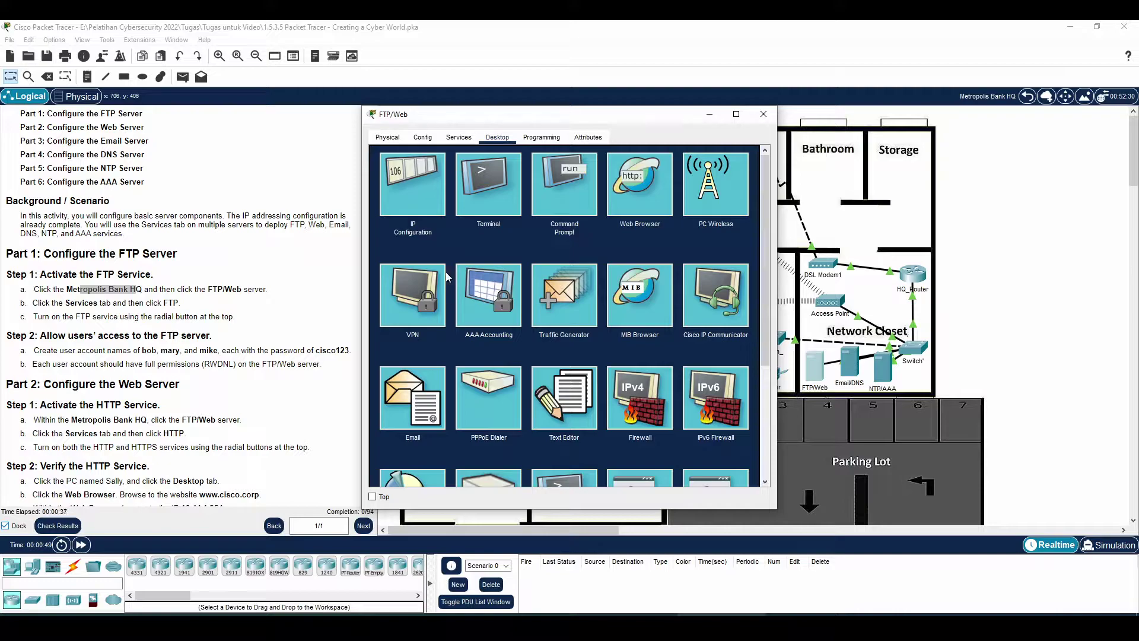
left_click(459, 138)
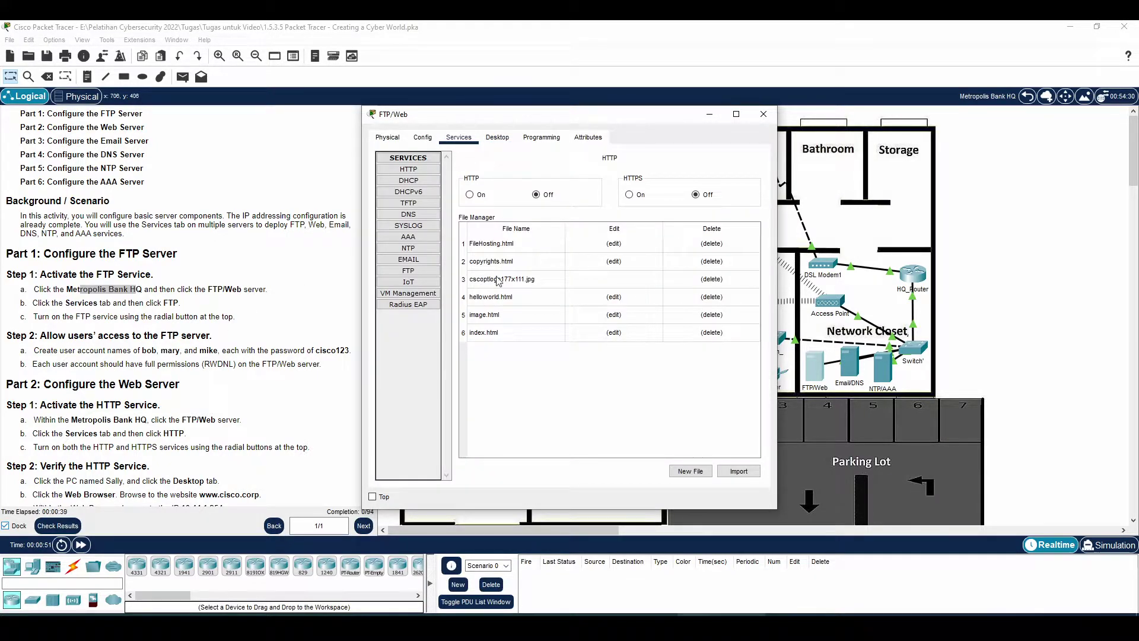
left_click(428, 272)
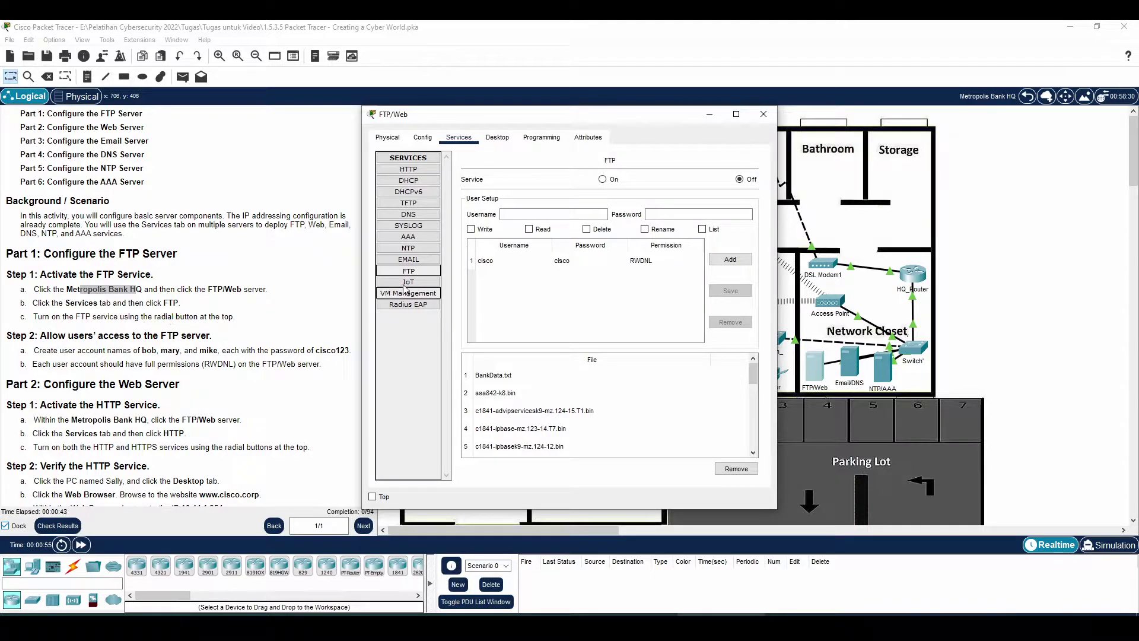
left_click(604, 179)
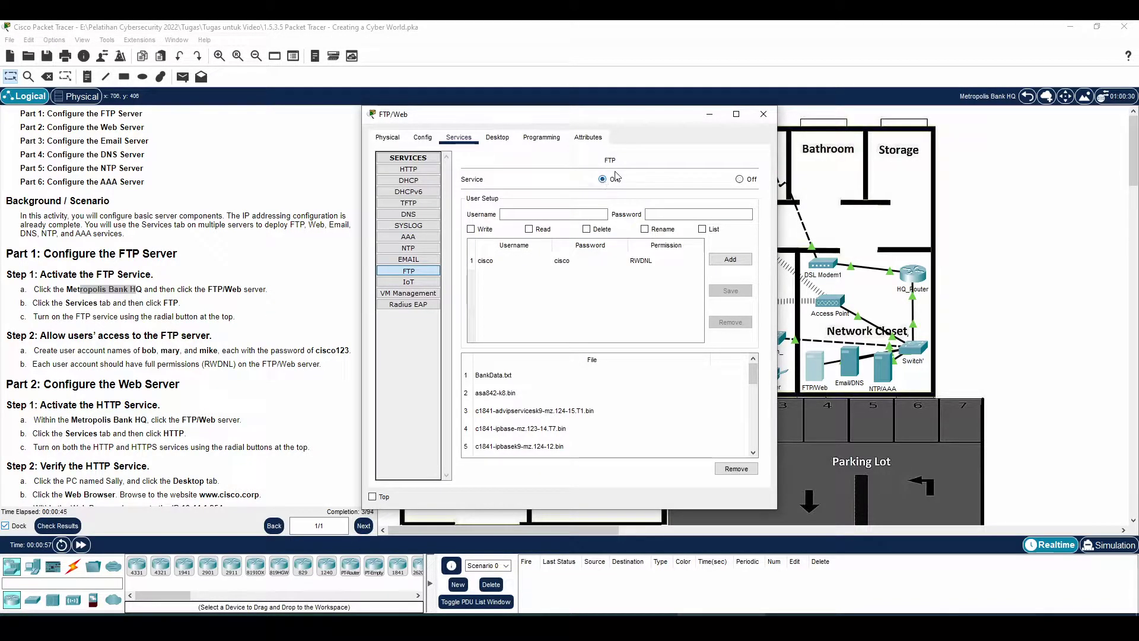
scroll(89, 300, "down", 1)
left_click(89, 299)
- Read the Step 2 instructions on adding FTP user accounts
left_click_drag(88, 299, 217, 303)
left_click(153, 327)
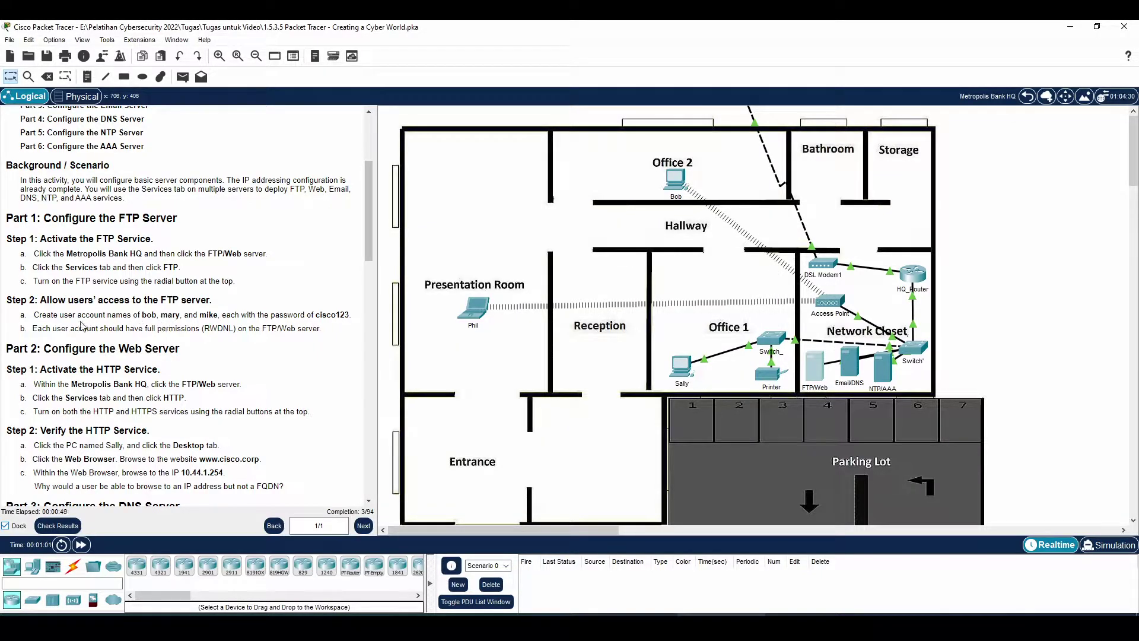
left_click_drag(89, 315, 210, 315)
left_click(168, 328)
- Add the first FTP user, bob, with its password and full RWDNL permissions
left_click(816, 367)
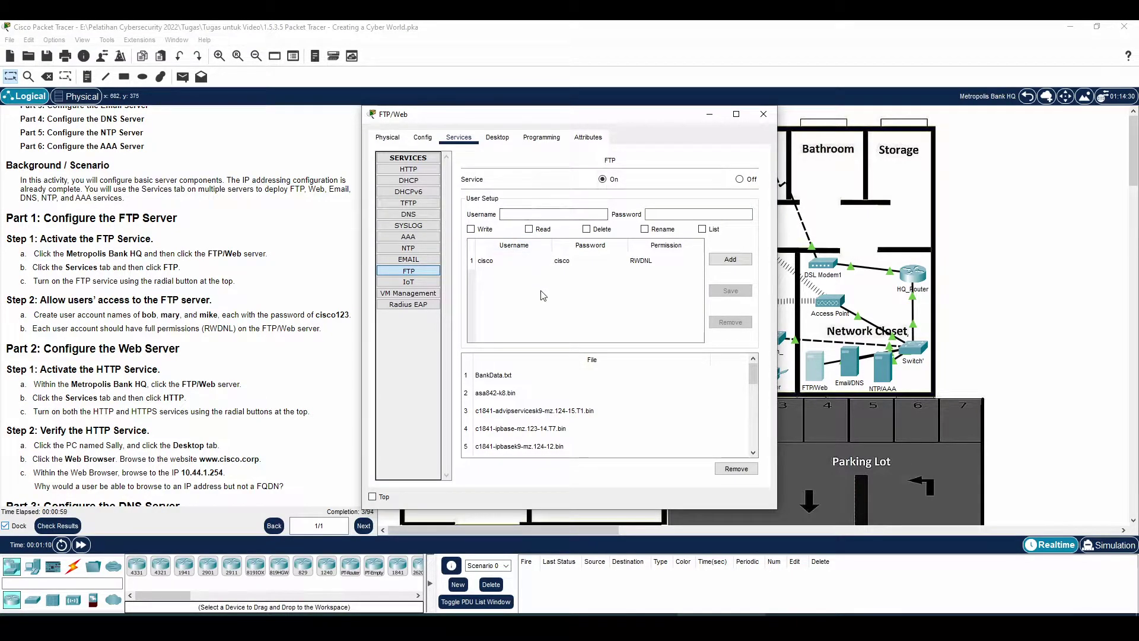
left_click(536, 215)
type("cisco123")
left_click(721, 260)
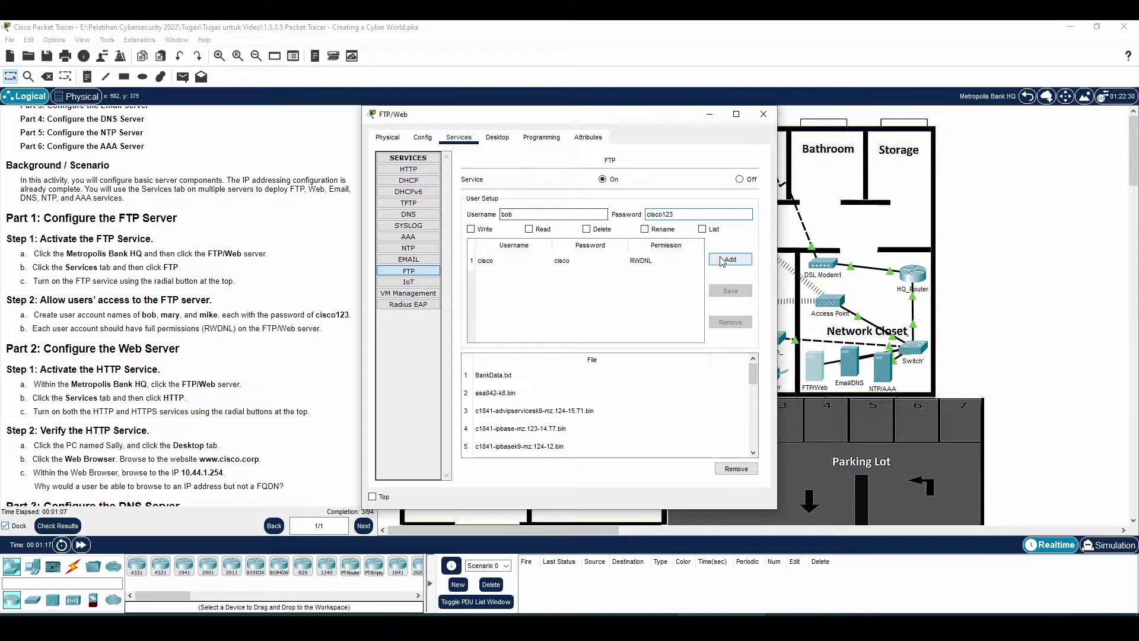
left_click(626, 330)
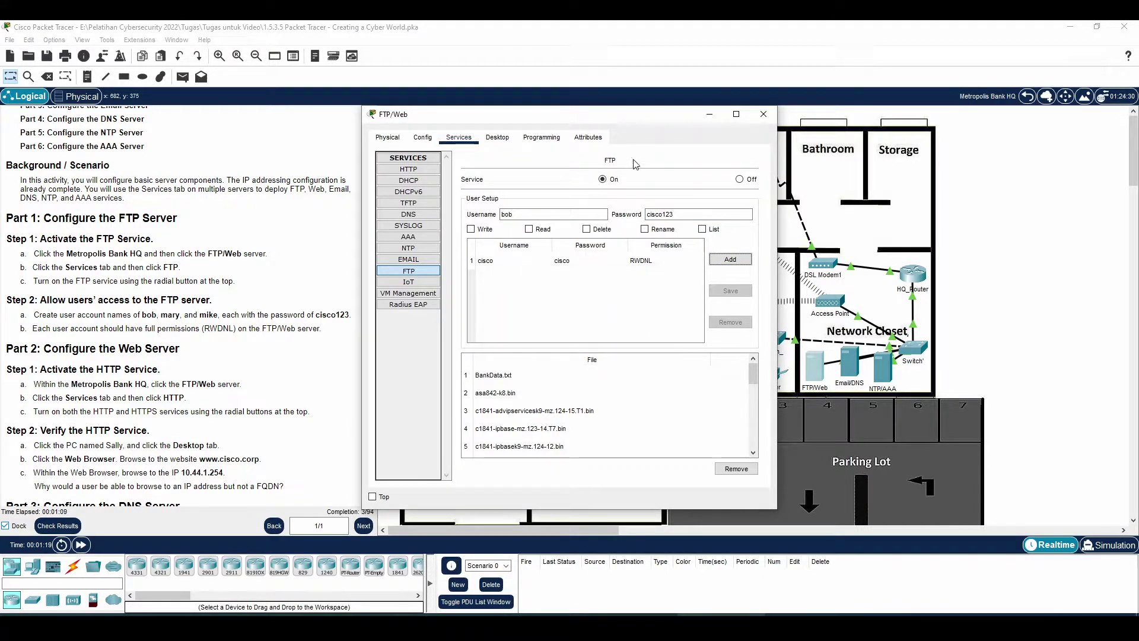
left_click(470, 230)
left_click(529, 229)
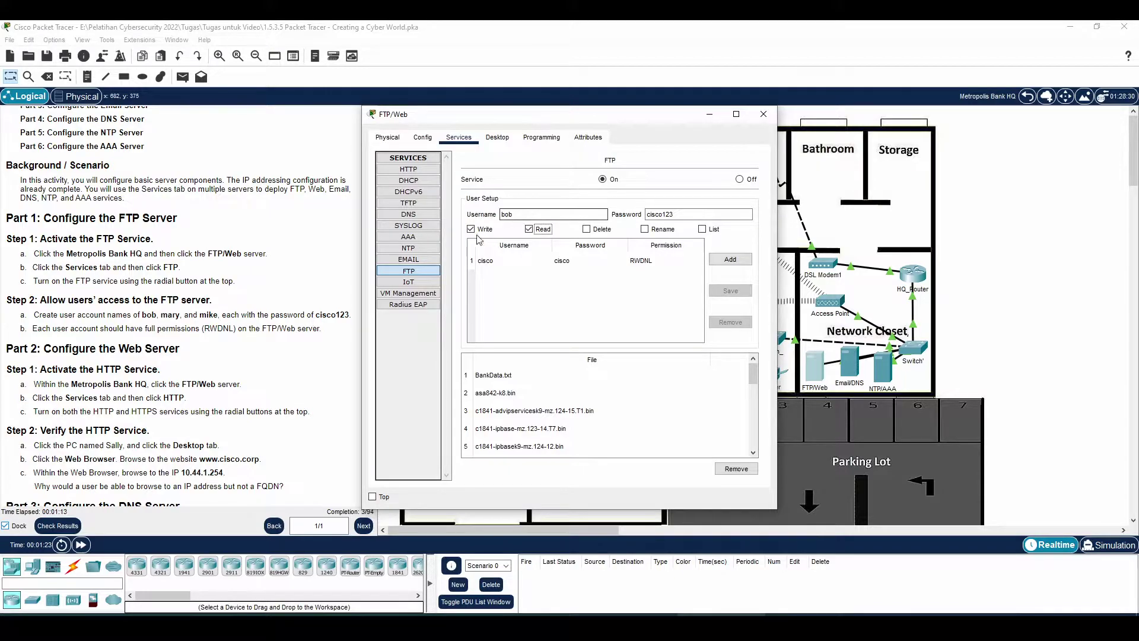
left_click(586, 229)
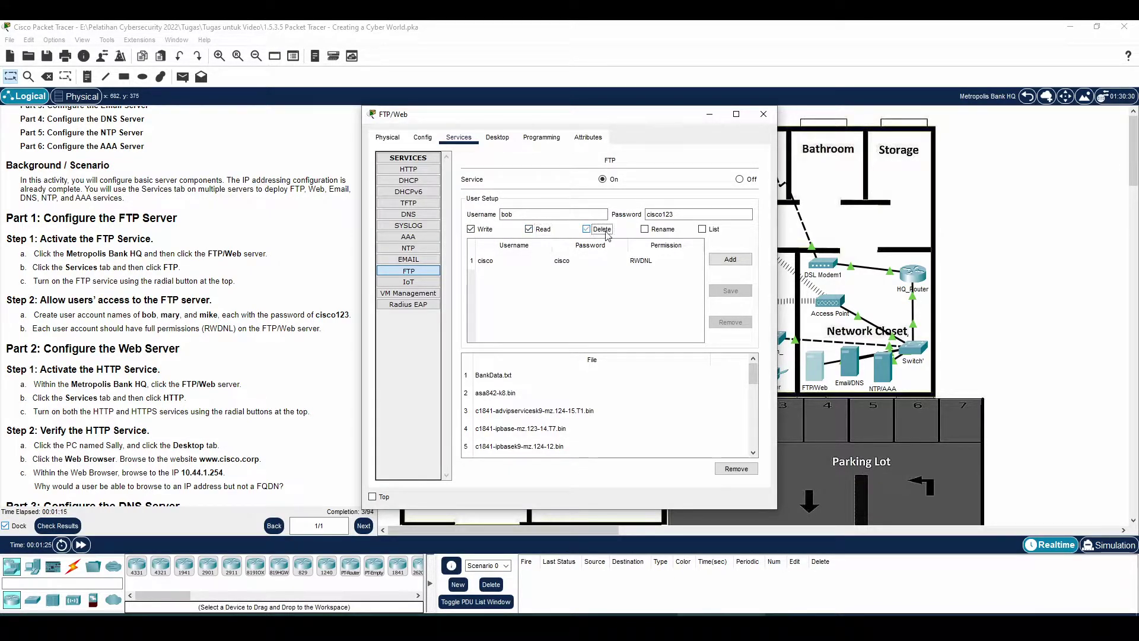
left_click(648, 232)
left_click(709, 231)
left_click(730, 260)
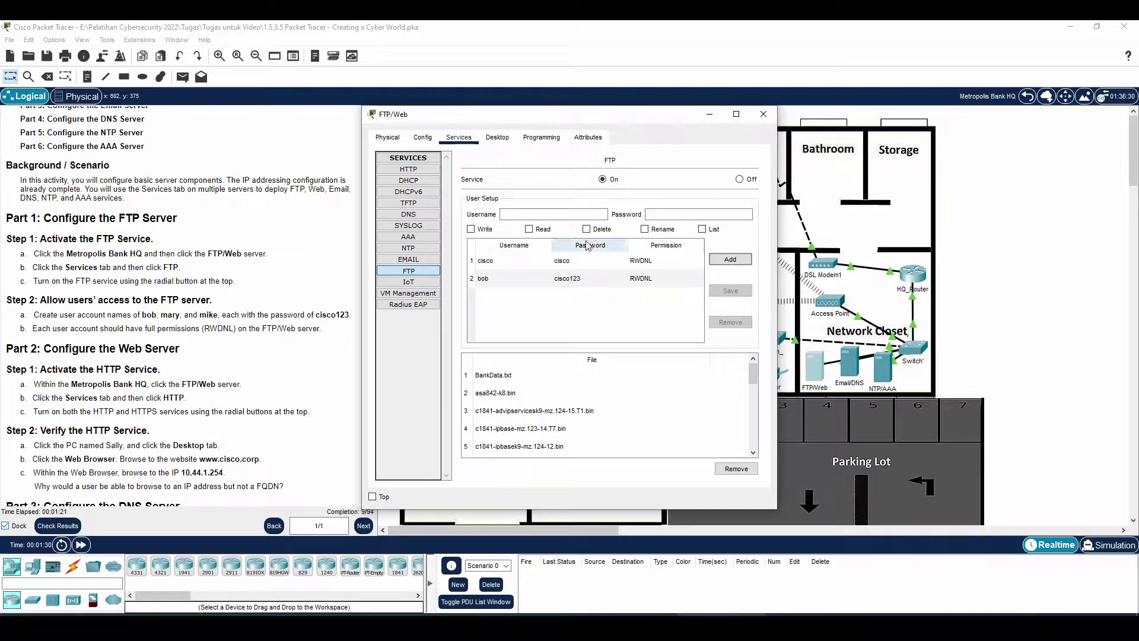
- Add the second FTP user, mary, with its password and full RWDNL permissions
left_click(551, 217)
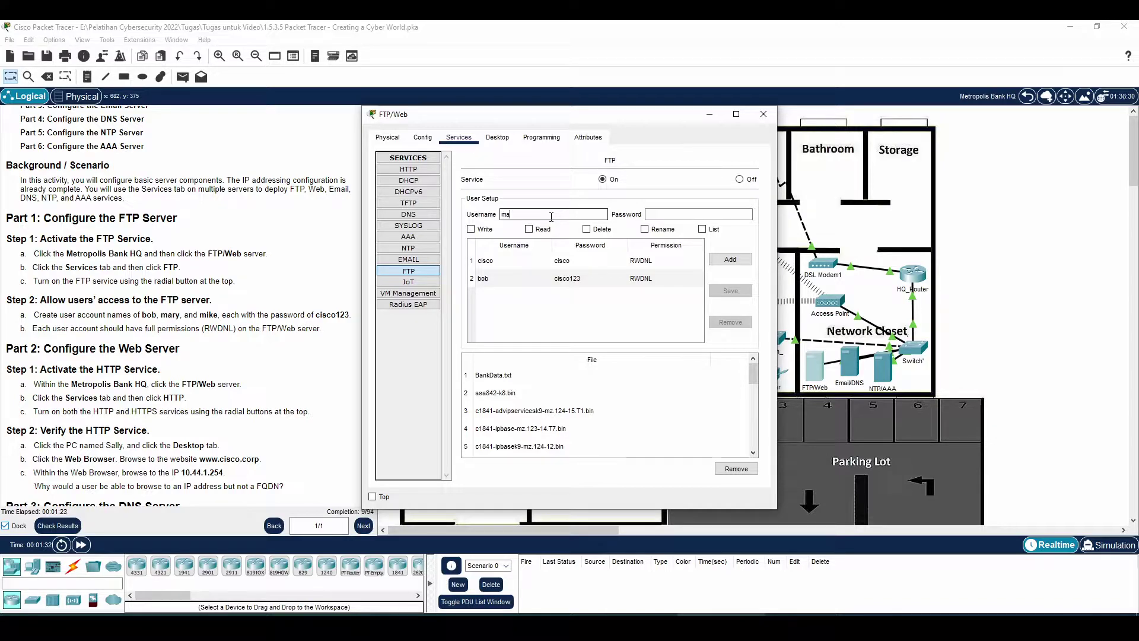
key("Tab")
type("cisco")
left_click(730, 259)
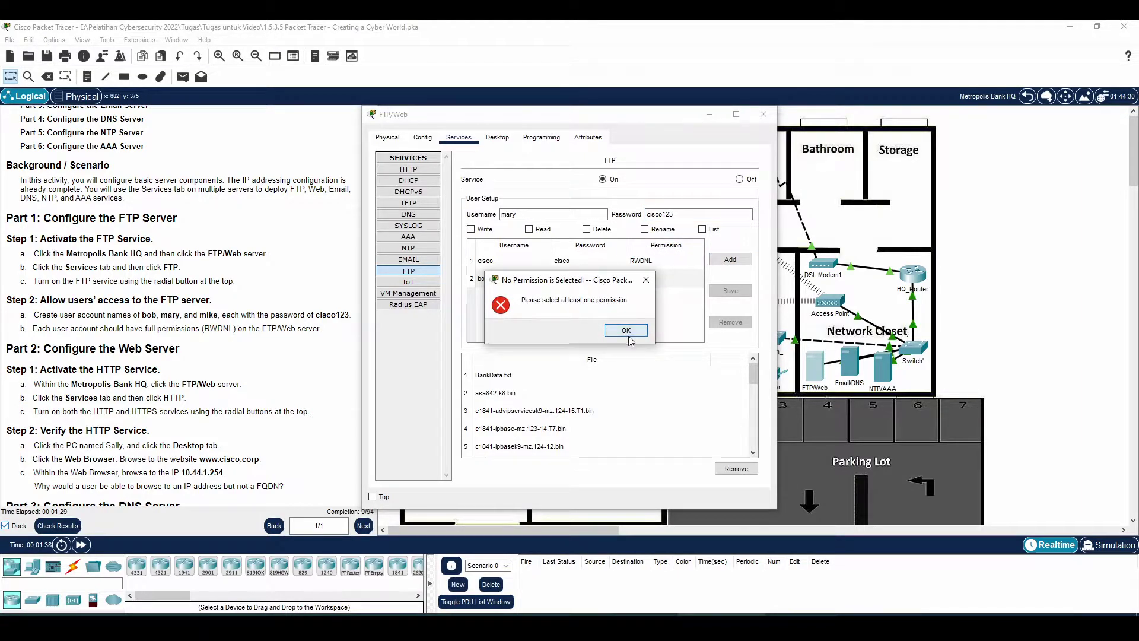
left_click(626, 330)
left_click(479, 229)
left_click(549, 232)
left_click(602, 232)
left_click(659, 231)
left_click(703, 229)
left_click(736, 259)
- Add the third FTP user, mike, with its password and full RWDNL permissions
left_click(579, 215)
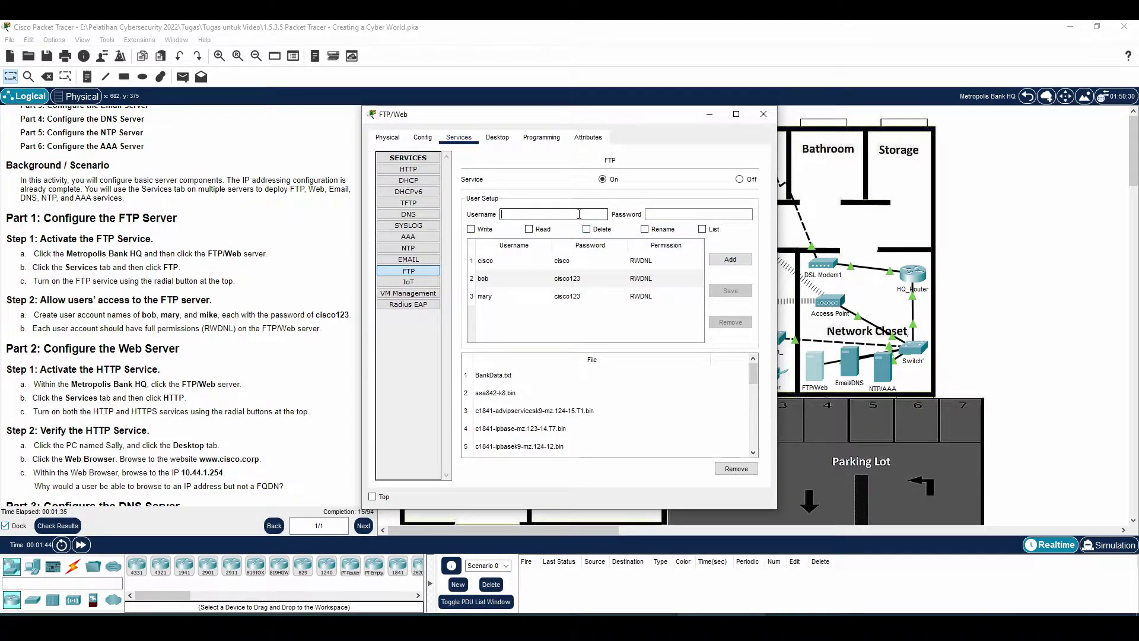
type("m")
type("cisco123")
left_click(471, 229)
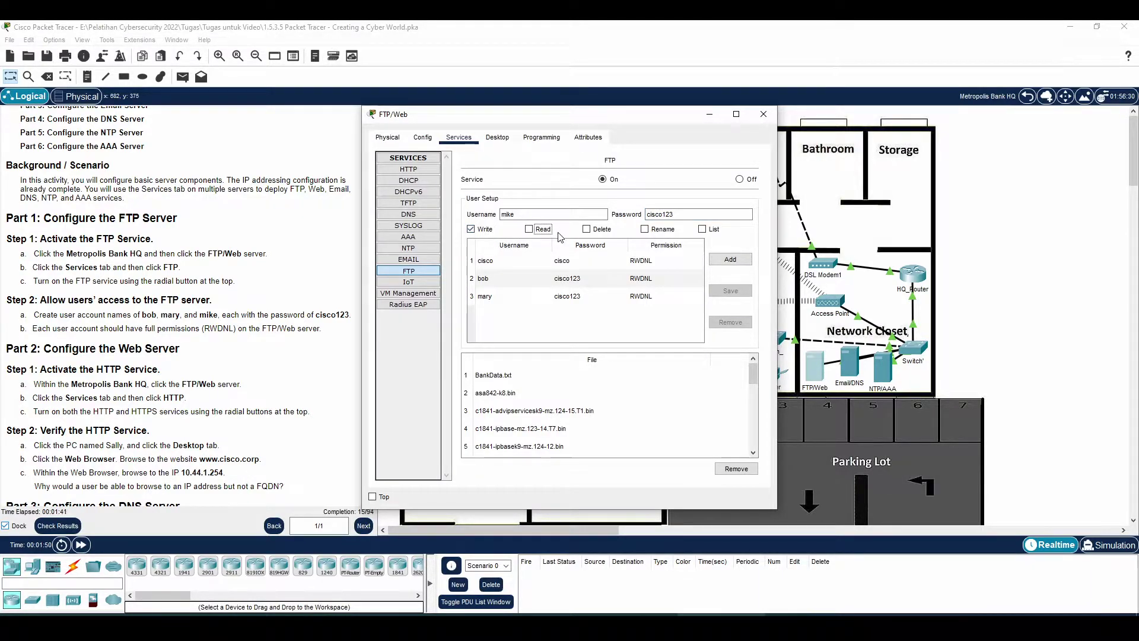
left_click(544, 230)
left_click(600, 231)
left_click(658, 231)
left_click(715, 232)
left_click(730, 260)
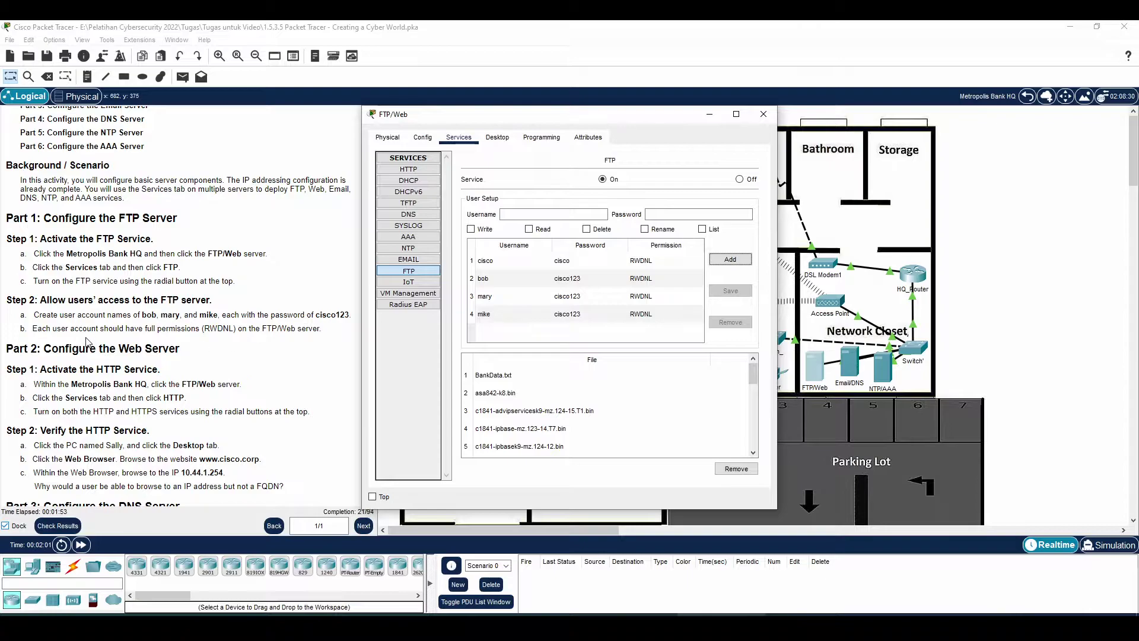
- On the FTP/Web server's HTTP settings, switch both HTTP and HTTPS On
left_click_drag(57, 369, 151, 382)
scroll(151, 382, "down", 2)
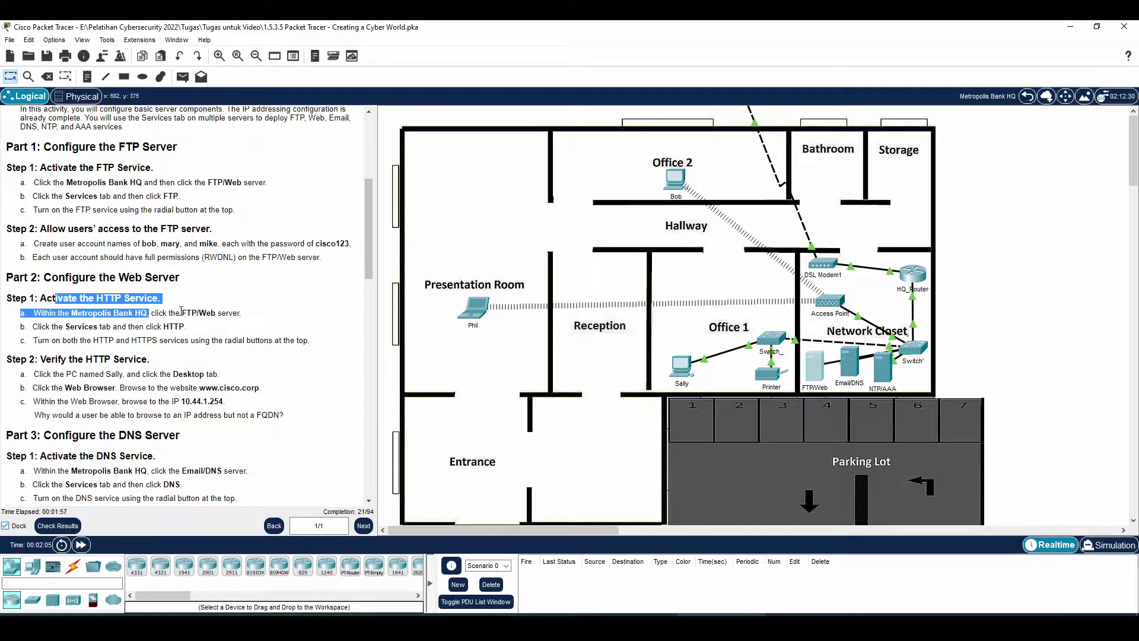
left_click(815, 626)
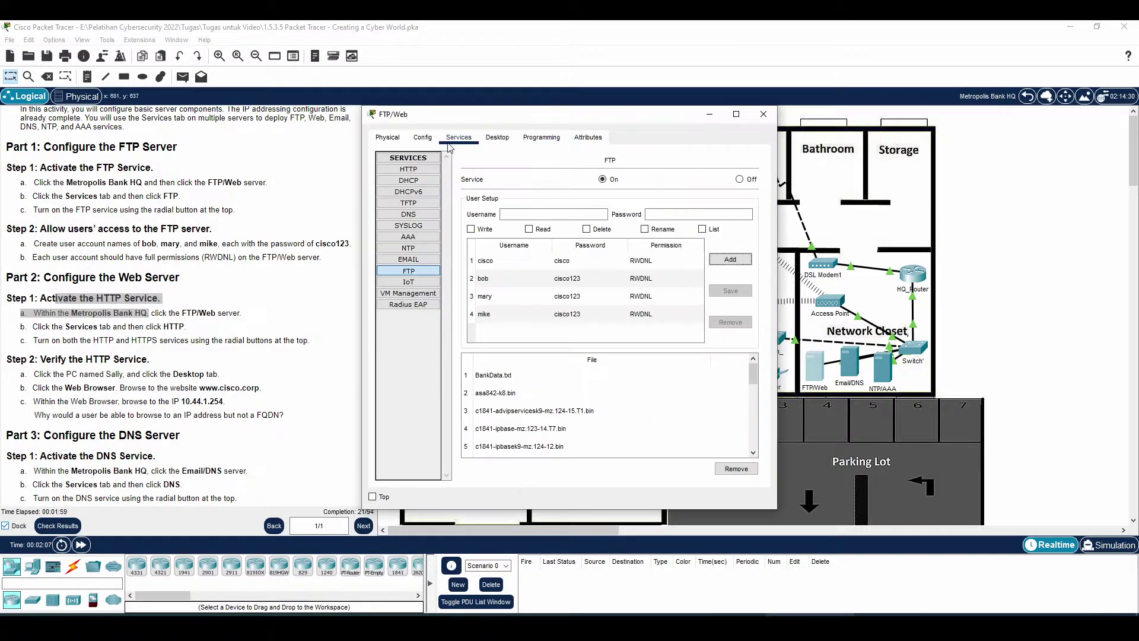
left_click_drag(460, 120, 494, 122)
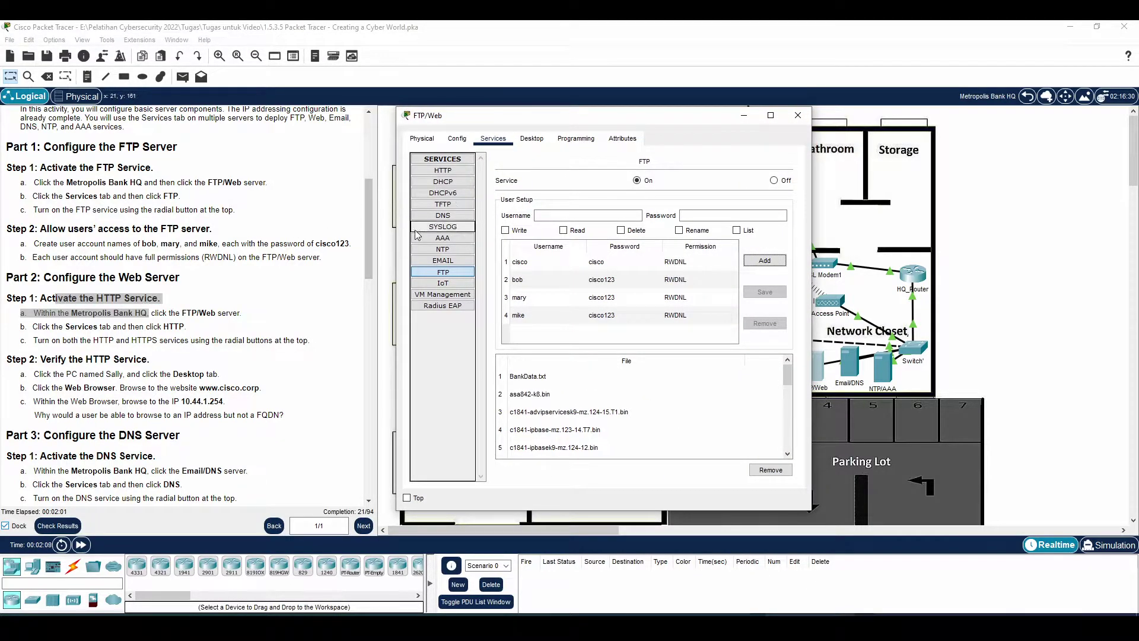
left_click(444, 169)
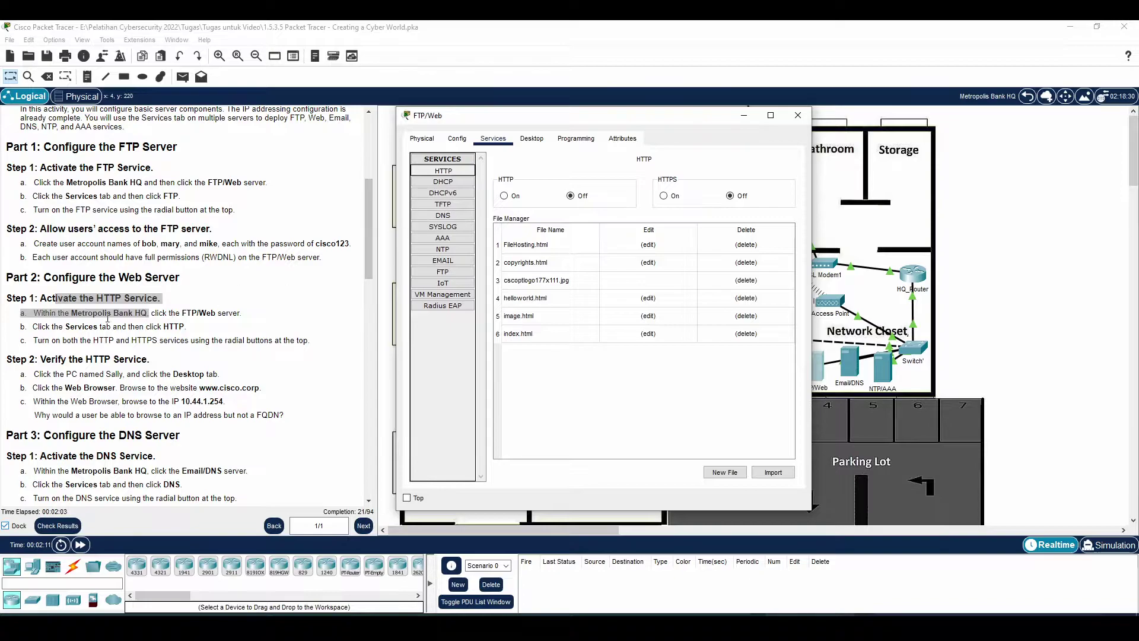
left_click_drag(78, 327, 185, 327)
left_click(184, 324)
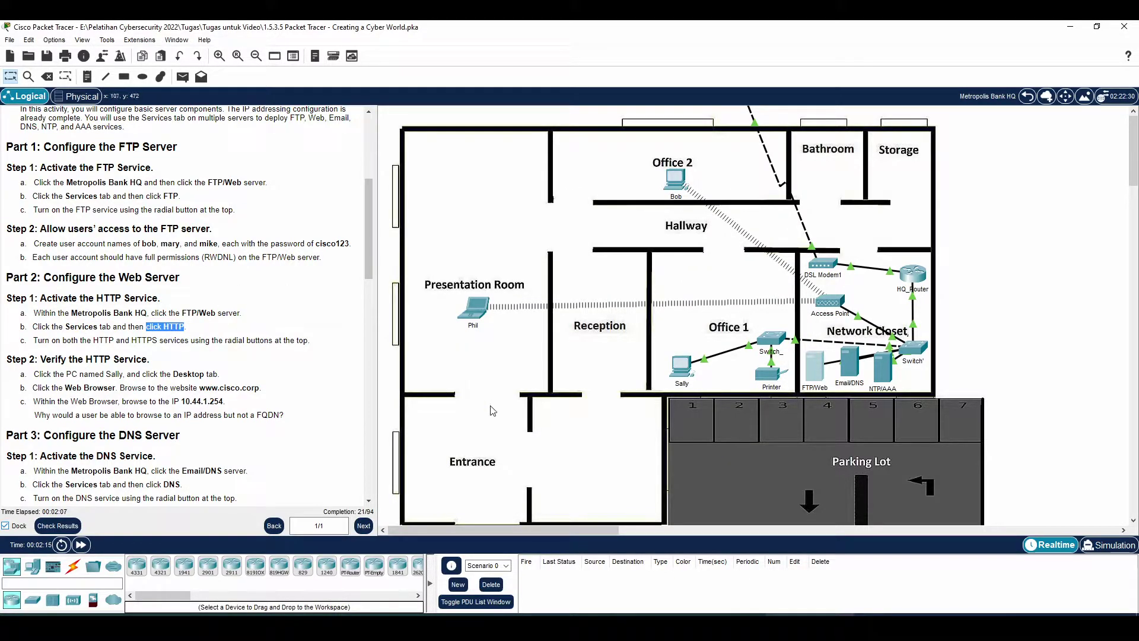
left_click(798, 625)
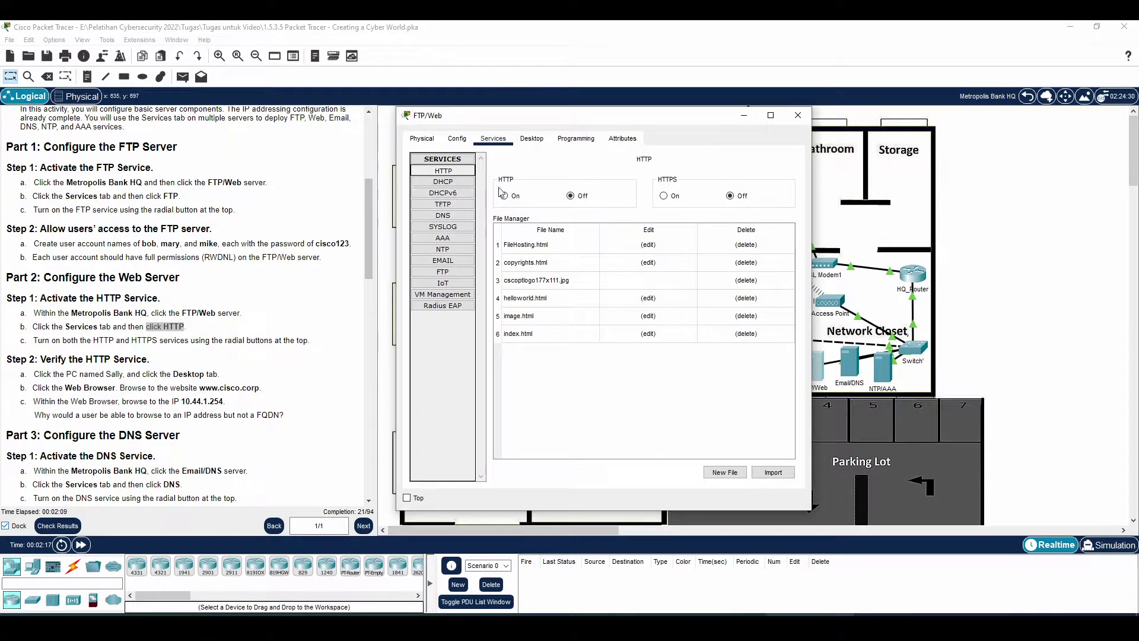
left_click(505, 196)
left_click(666, 196)
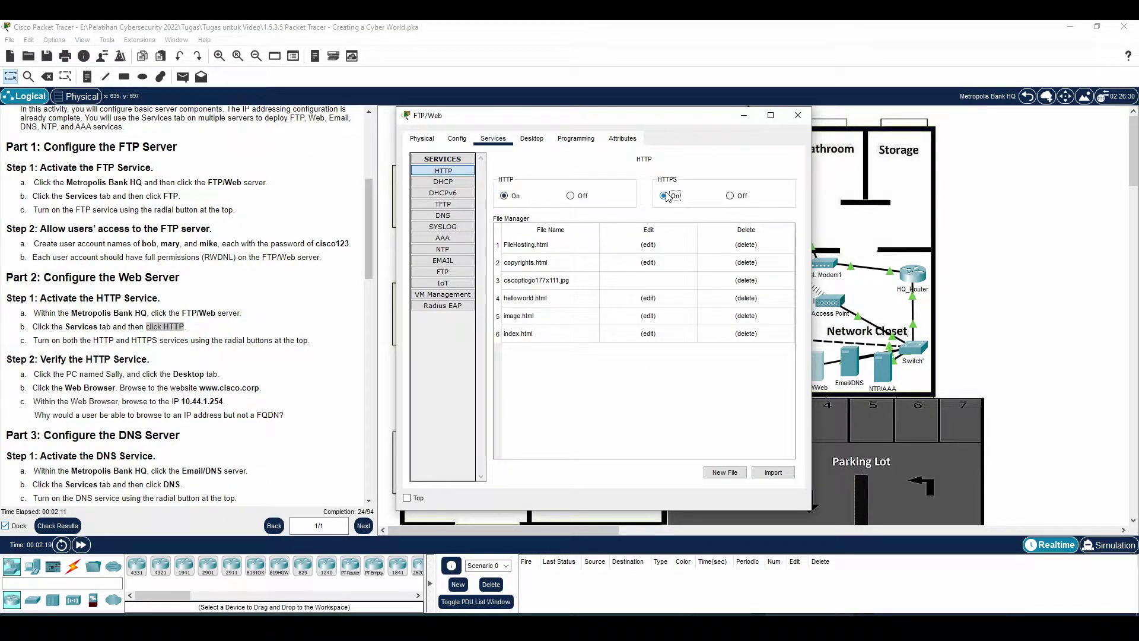
- Read the web-browser verification steps and show the server's Desktop applications
left_click_drag(20, 340, 211, 338)
scroll(137, 363, "down", 1)
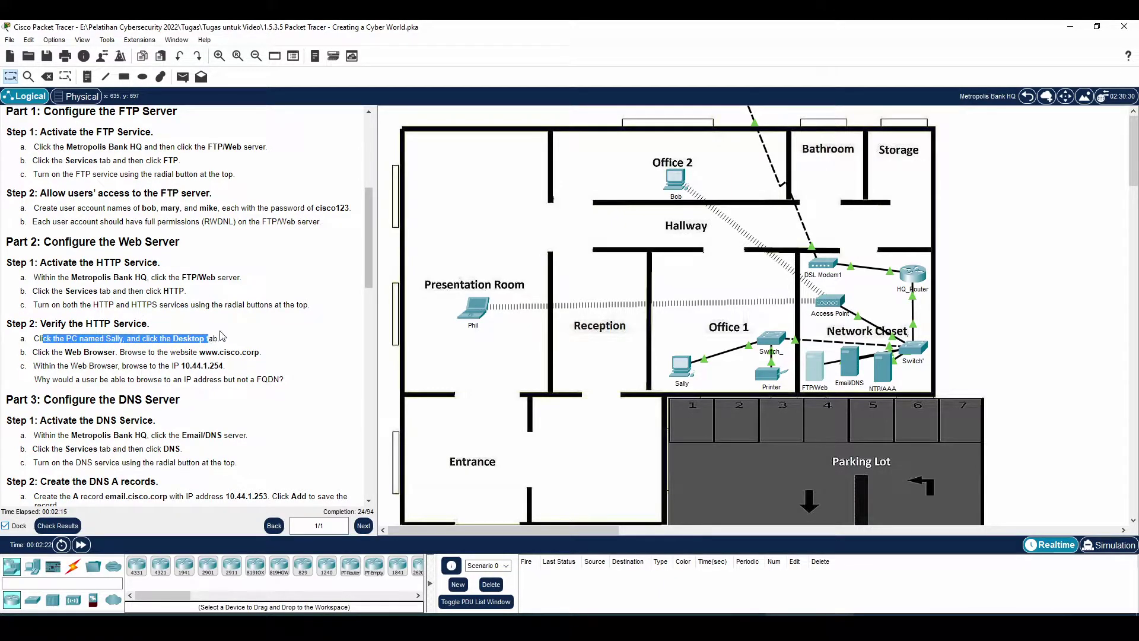
scroll(223, 339, "down", 1)
left_click_drag(41, 316, 138, 317)
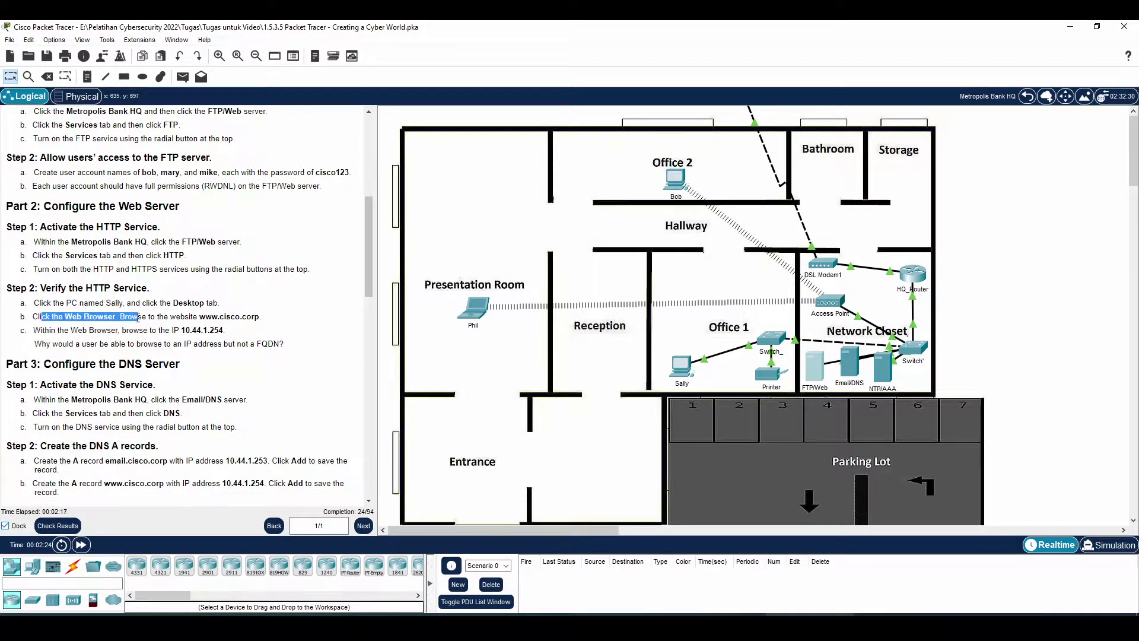
key("alt+Tab")
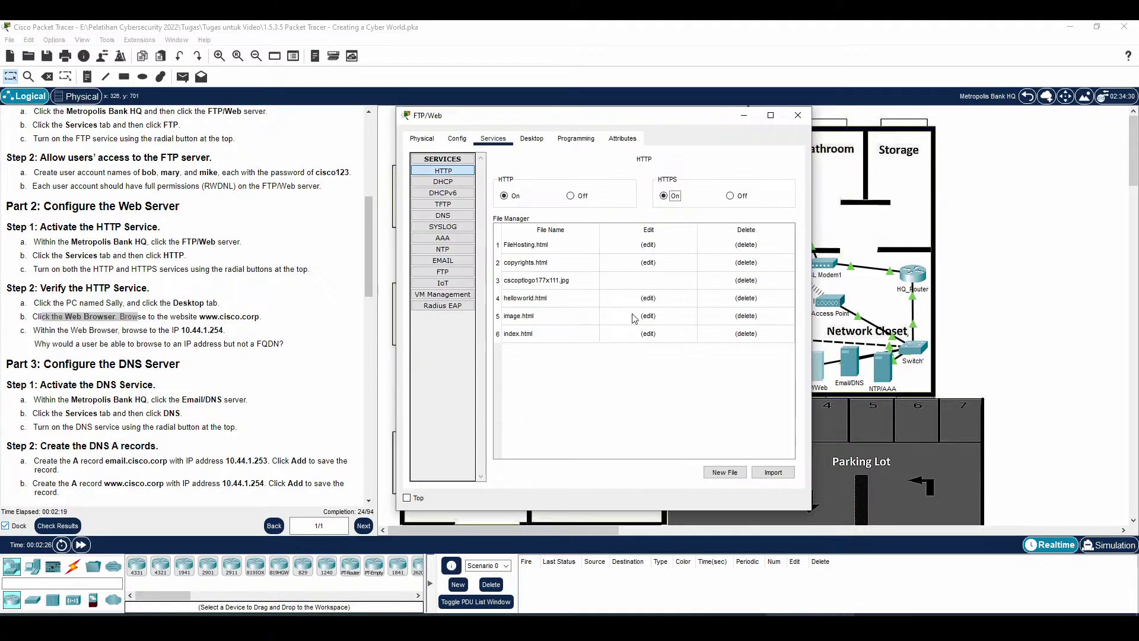
left_click(533, 138)
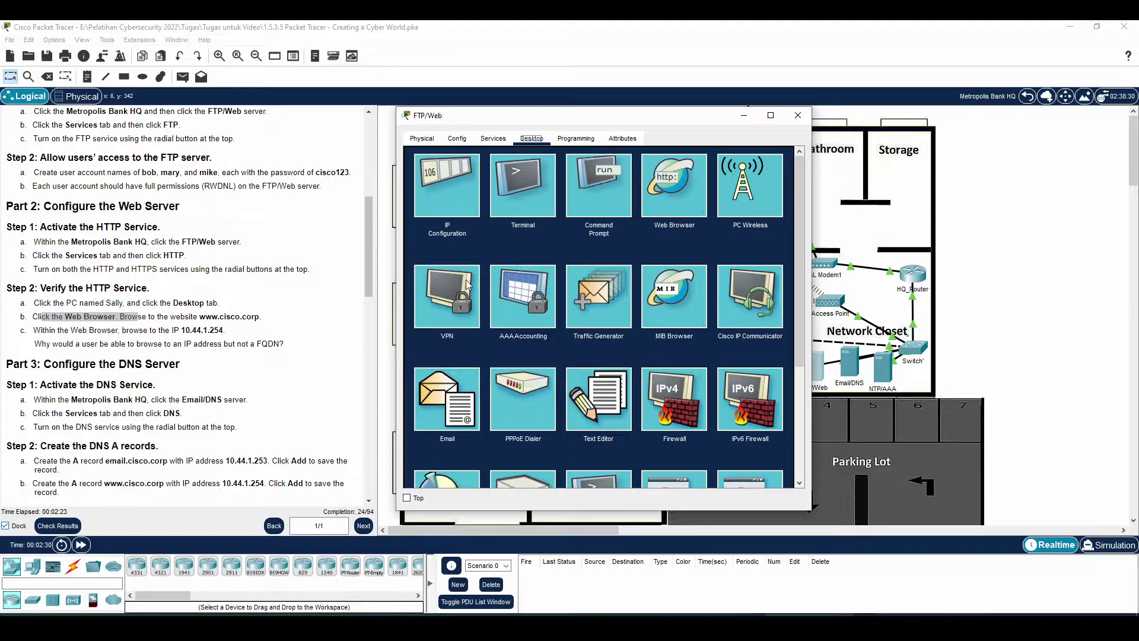
left_click_drag(34, 303, 136, 303)
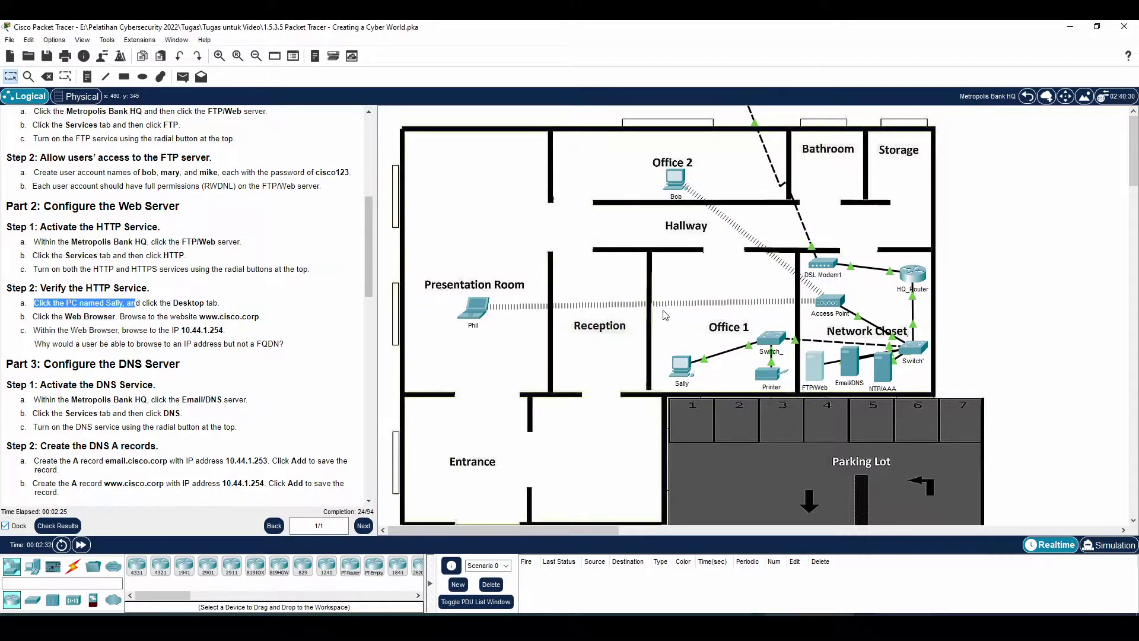
left_click(683, 368)
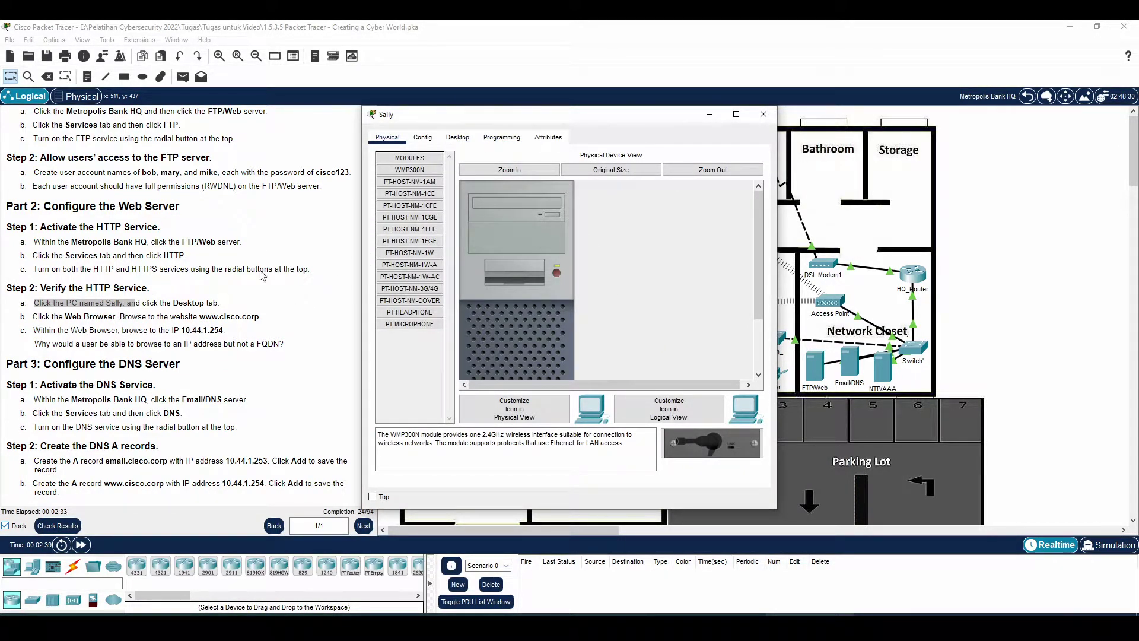
left_click(457, 137)
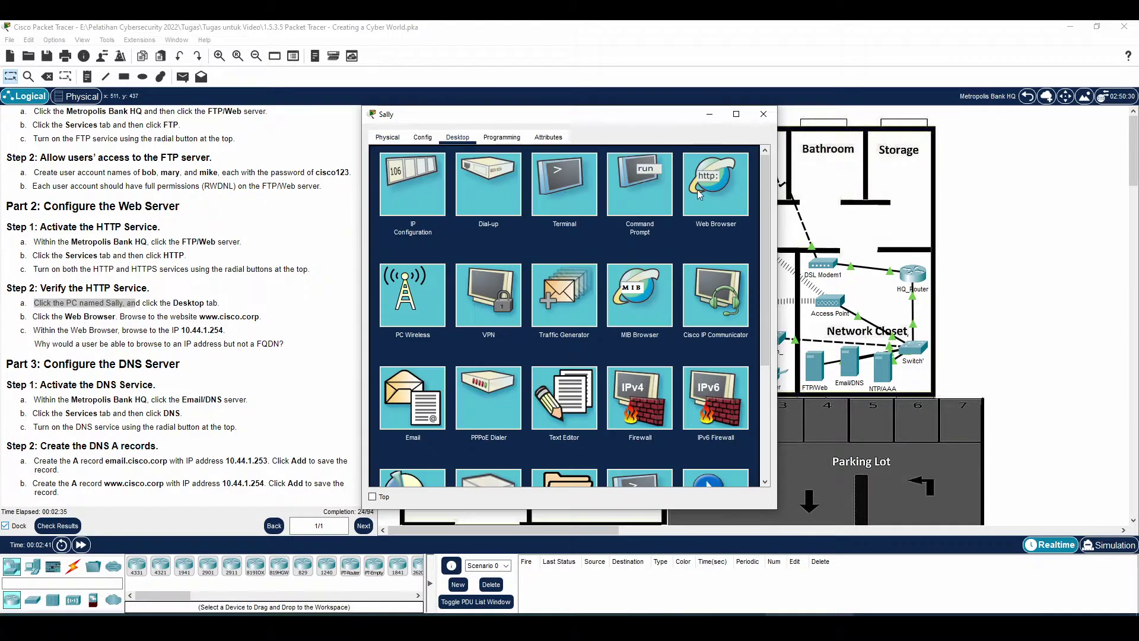
left_click(717, 194)
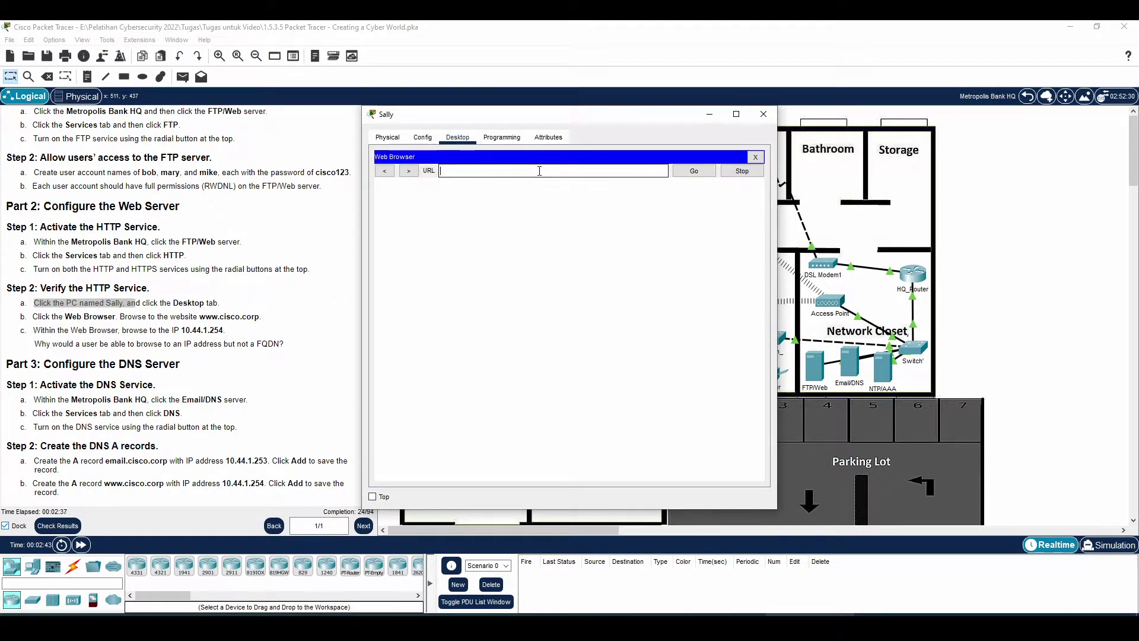
type("www.cisco.co")
type("rp")
key("Return")
left_click(692, 174)
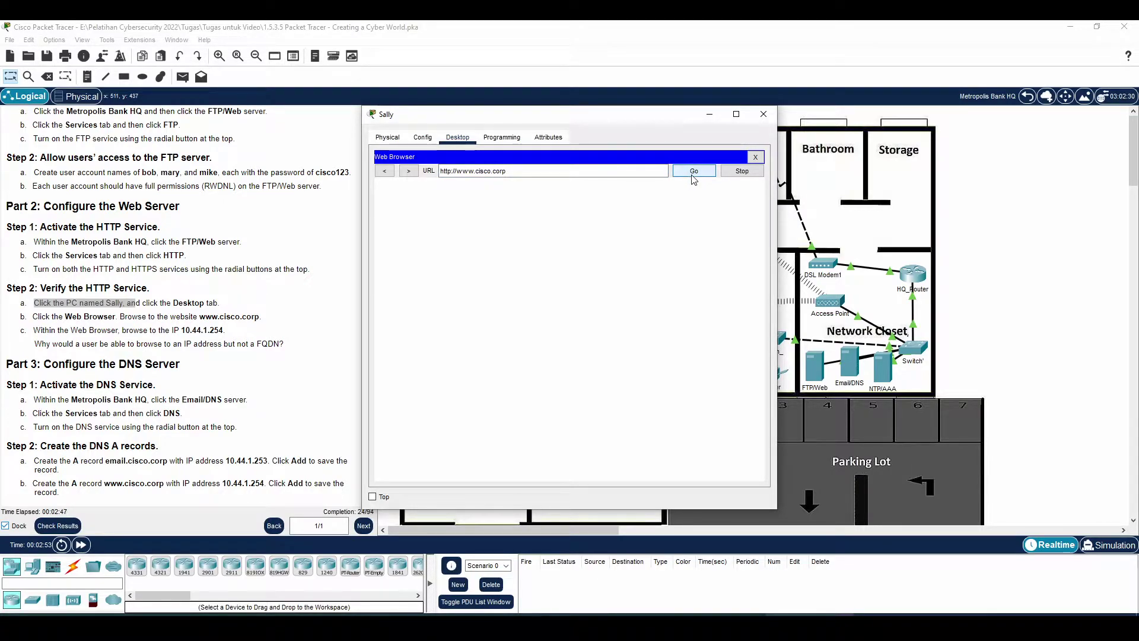
left_click(697, 172)
- Load the Cisco.corp welcome page by its address 10.44.1.254 instead
left_click_drag(507, 172, 456, 171)
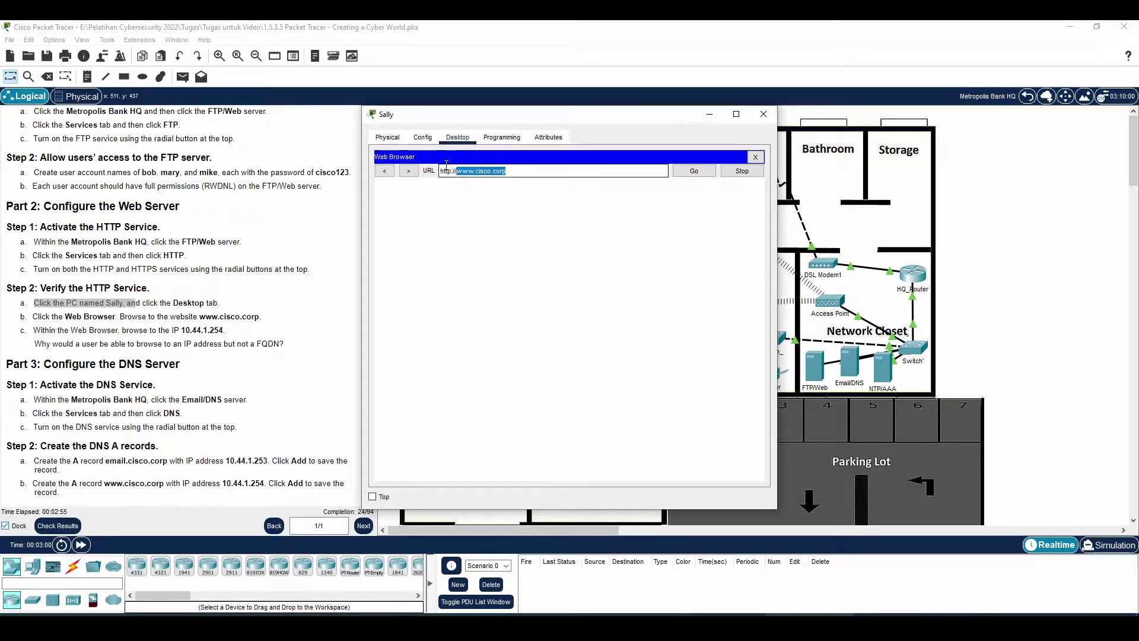
left_click(647, 172)
left_click_drag(509, 172, 440, 172)
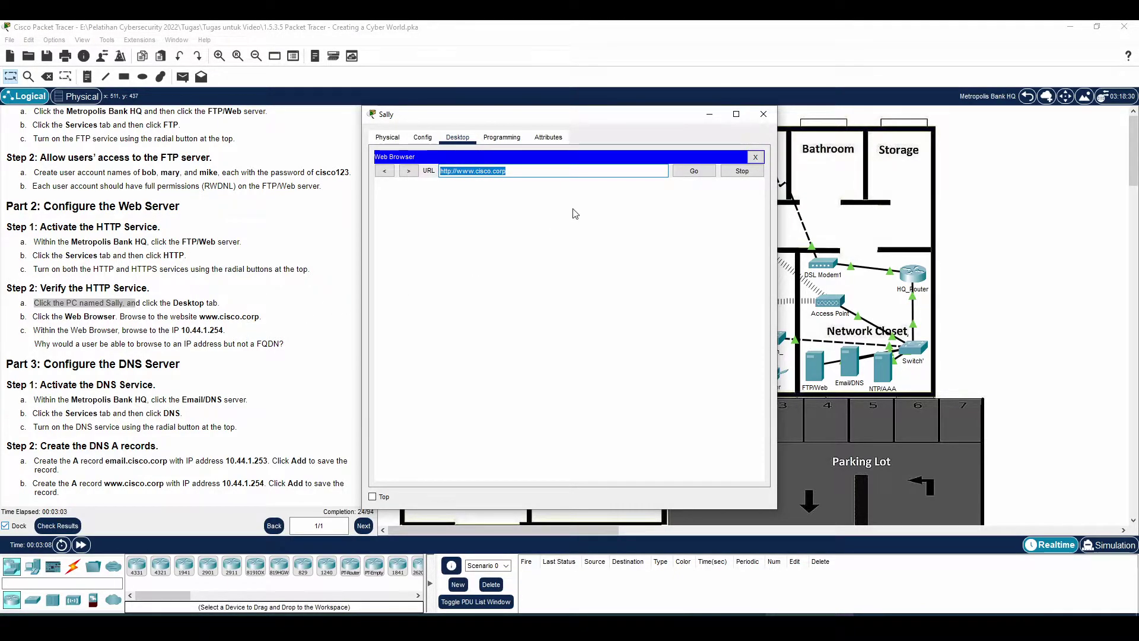
type("10")
type(".11.")
key("BackSpace")
key("BackSpace")
type("44.1.")
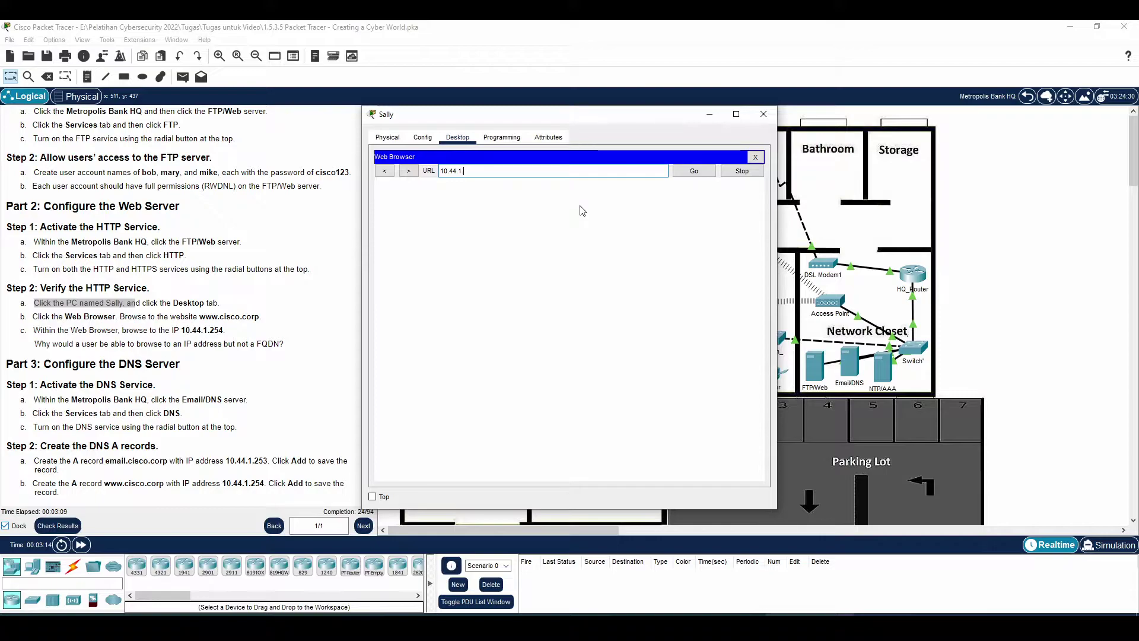
type("254")
left_click(705, 173)
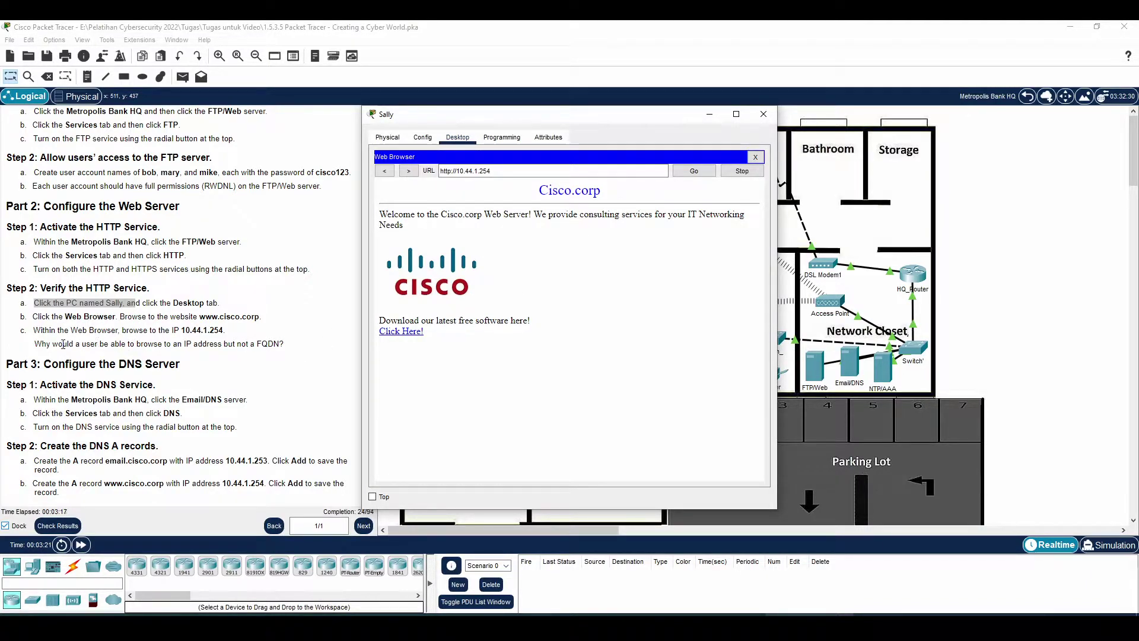
left_click_drag(63, 344, 152, 347)
left_click(159, 348)
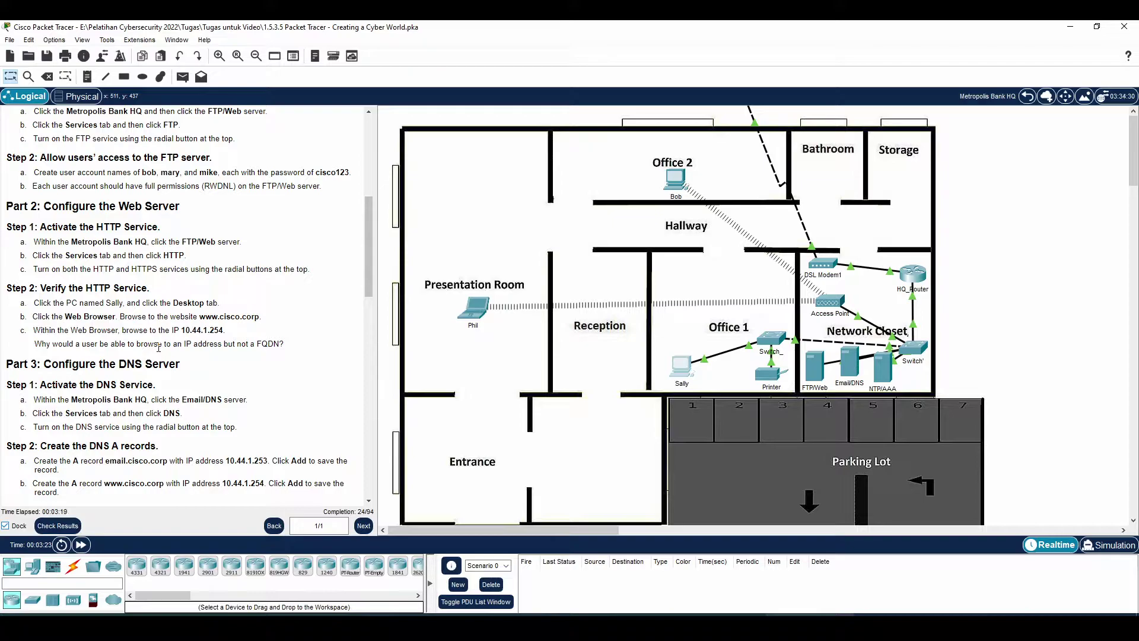
- Read the FQDN question and the DNS instructions for the Email/DNS server
left_click_drag(63, 344, 220, 341)
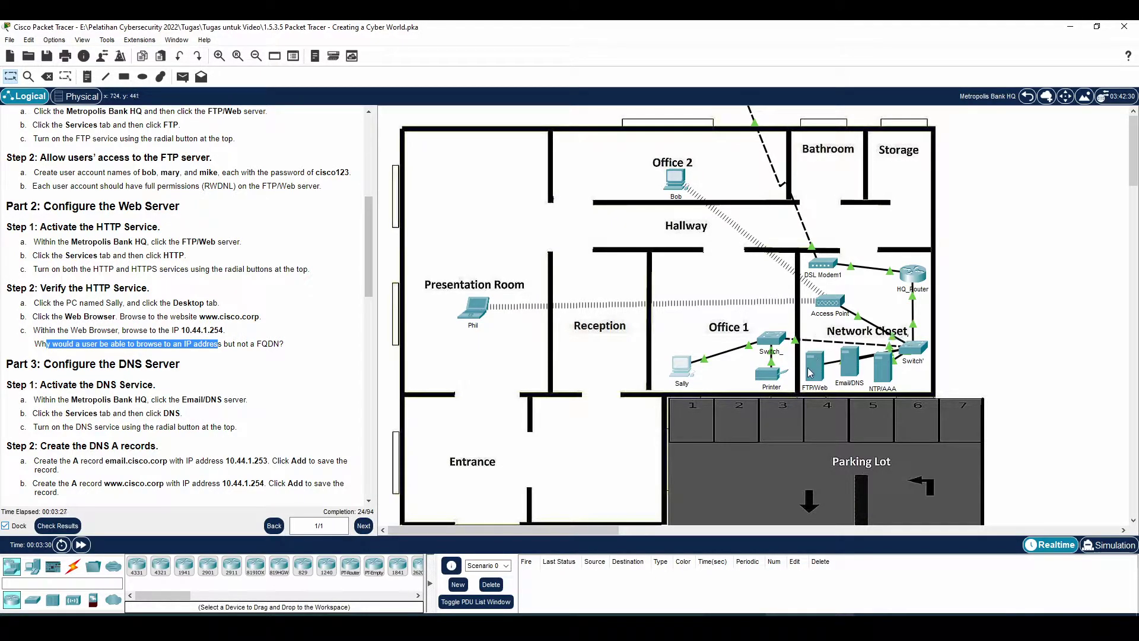
left_click_drag(180, 330, 227, 336)
left_click(243, 337)
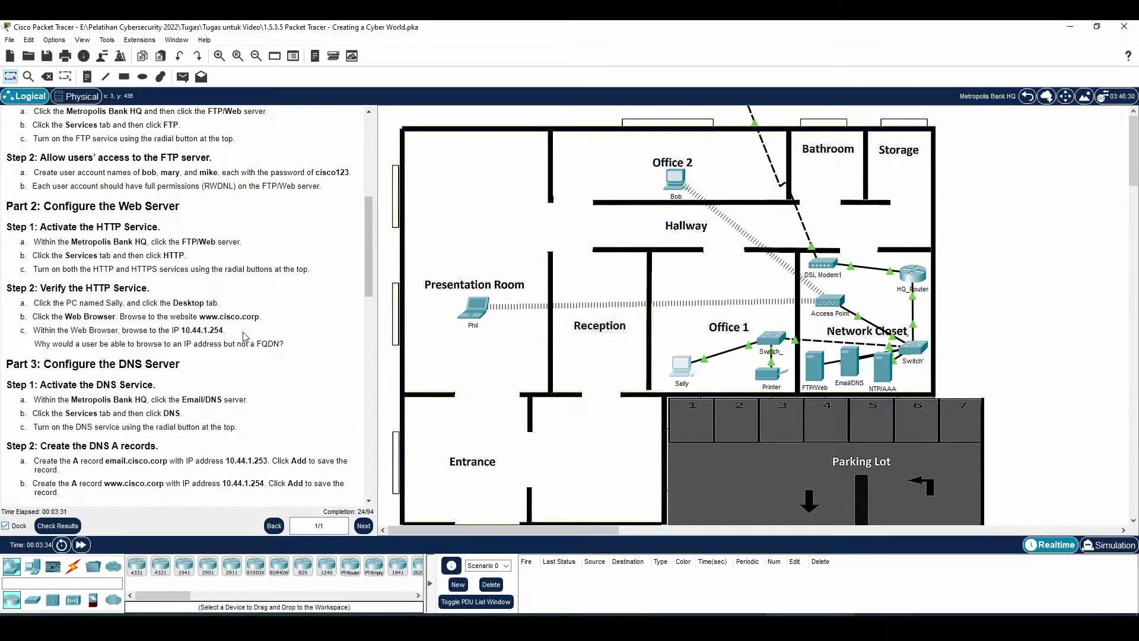
scroll(249, 336, "down", 1)
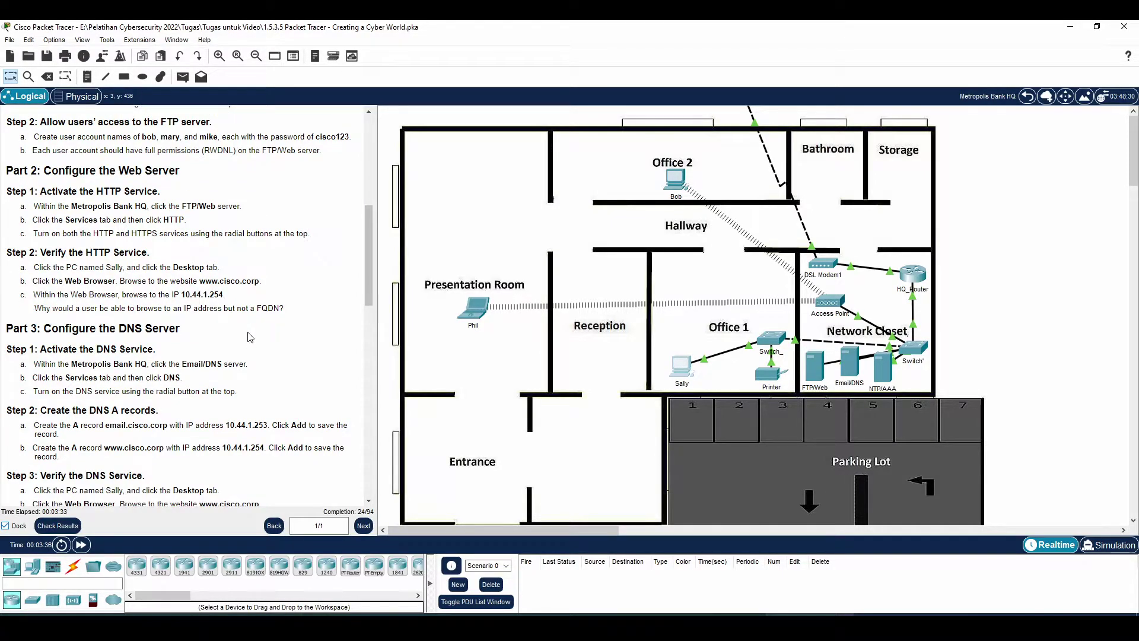
left_click_drag(41, 331, 215, 332)
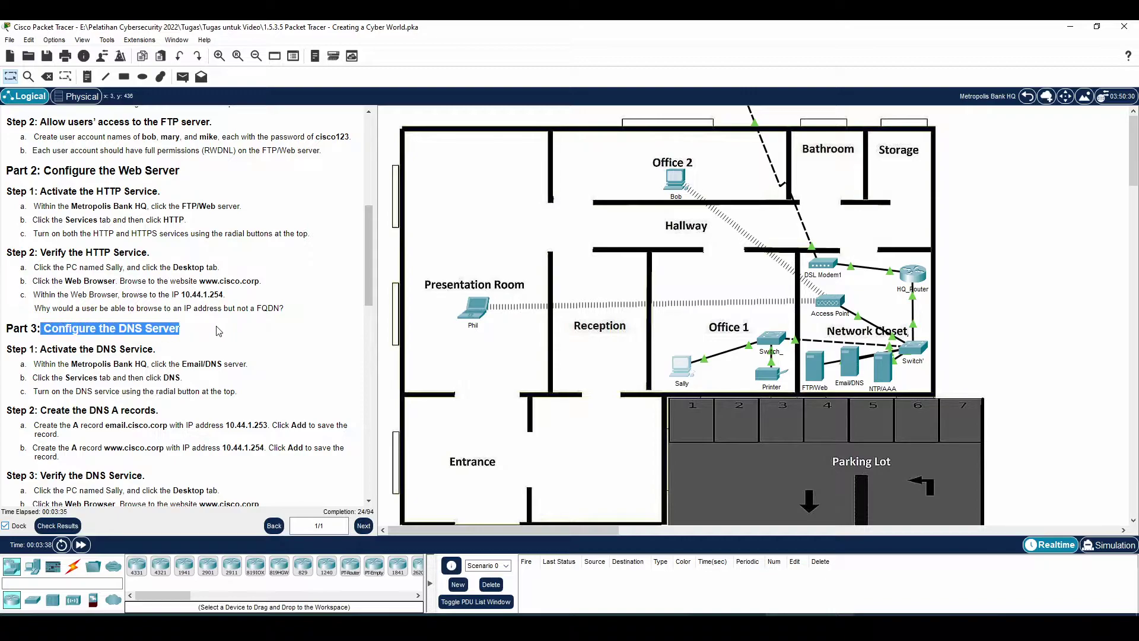
left_click(216, 336)
scroll(159, 346, "down", 1)
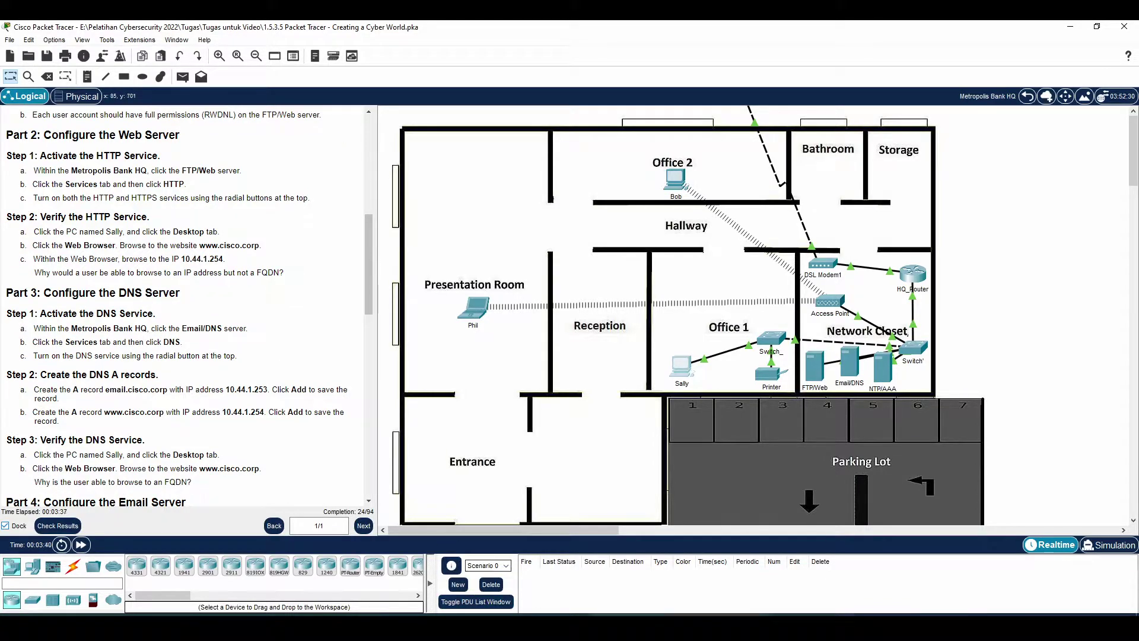
left_click_drag(77, 330, 240, 330)
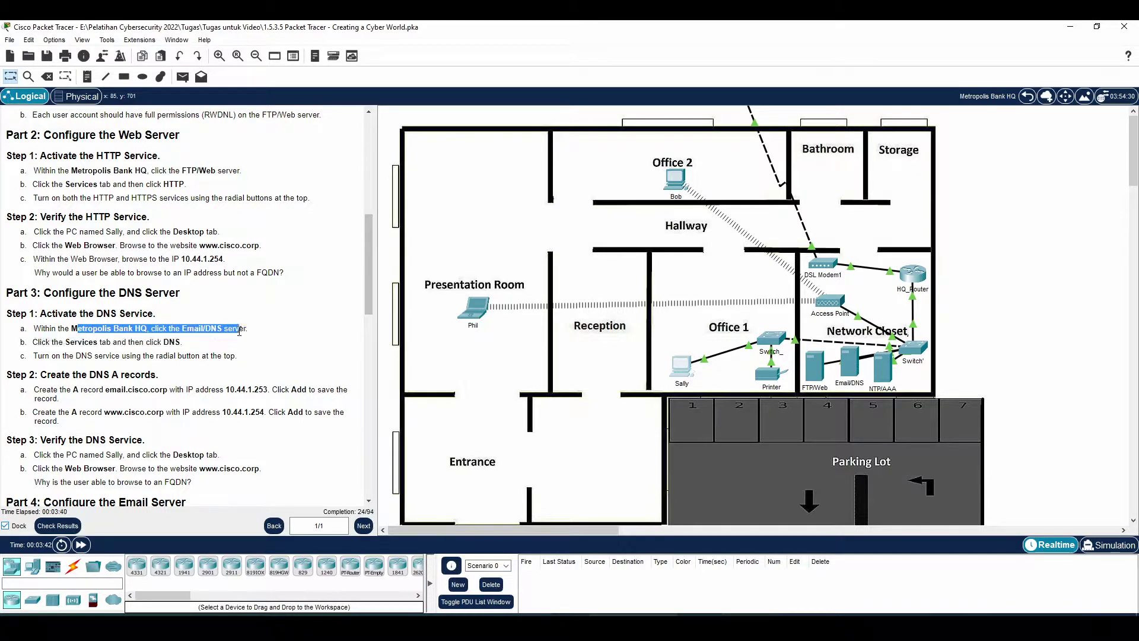
- Show the DNS service settings on the Email/DNS server's Services tab
left_click(850, 365)
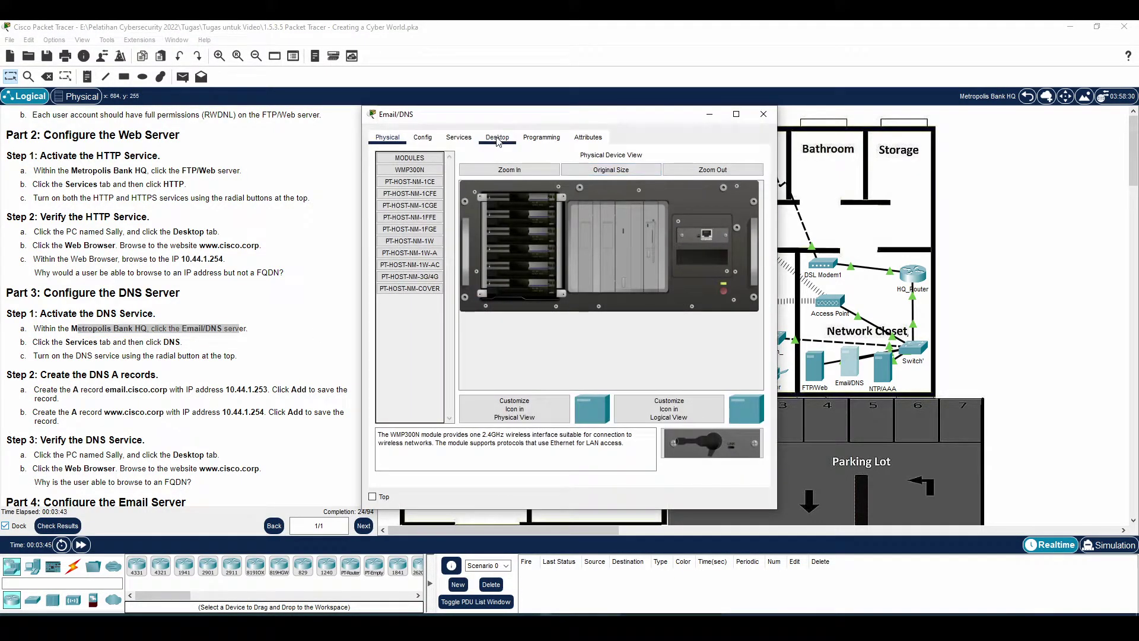
left_click(497, 138)
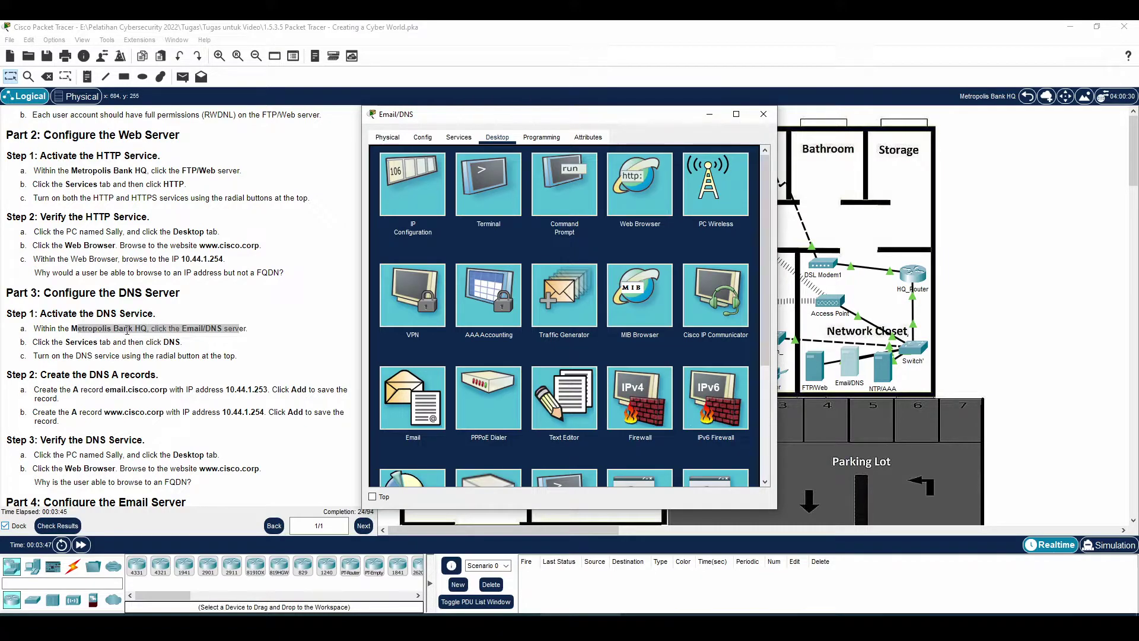
left_click_drag(69, 343, 180, 342)
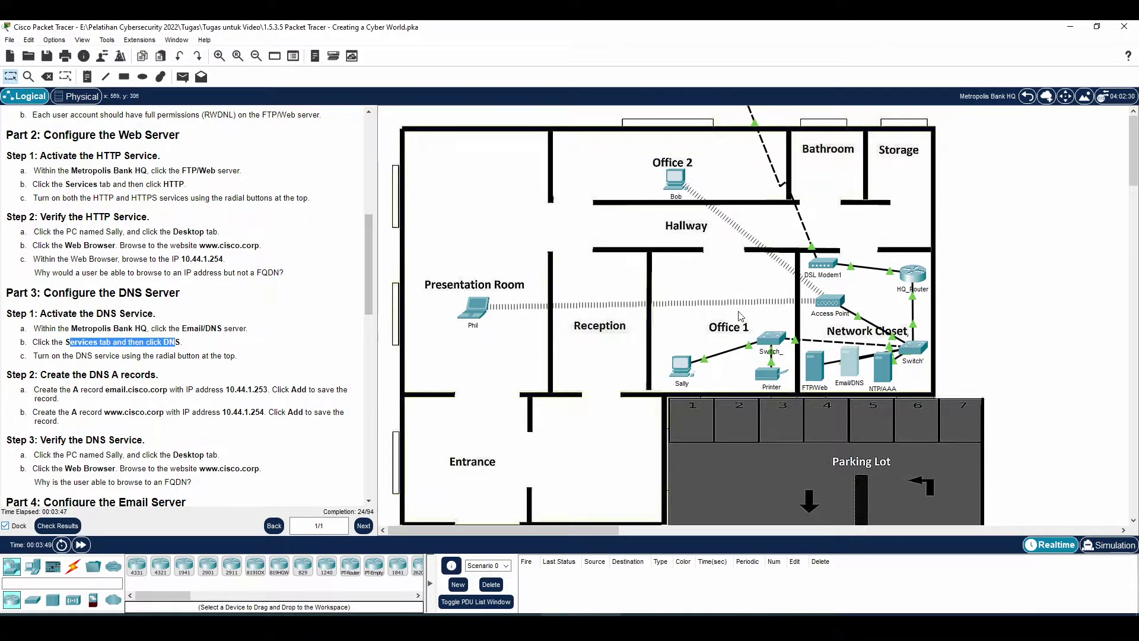
left_click(859, 367)
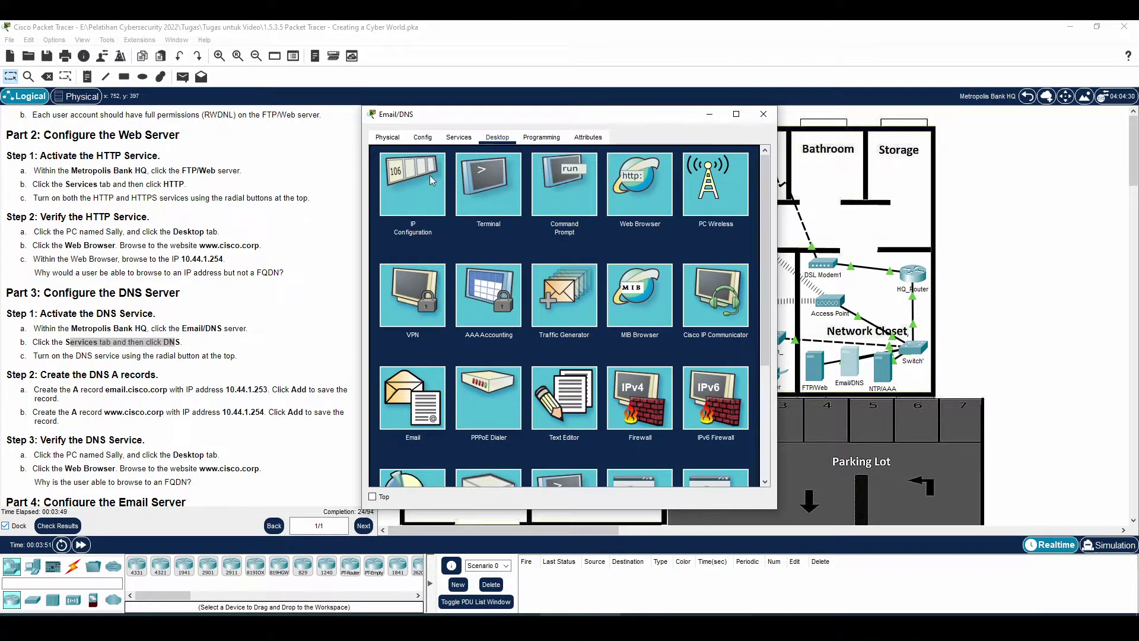
left_click(458, 138)
left_click(409, 215)
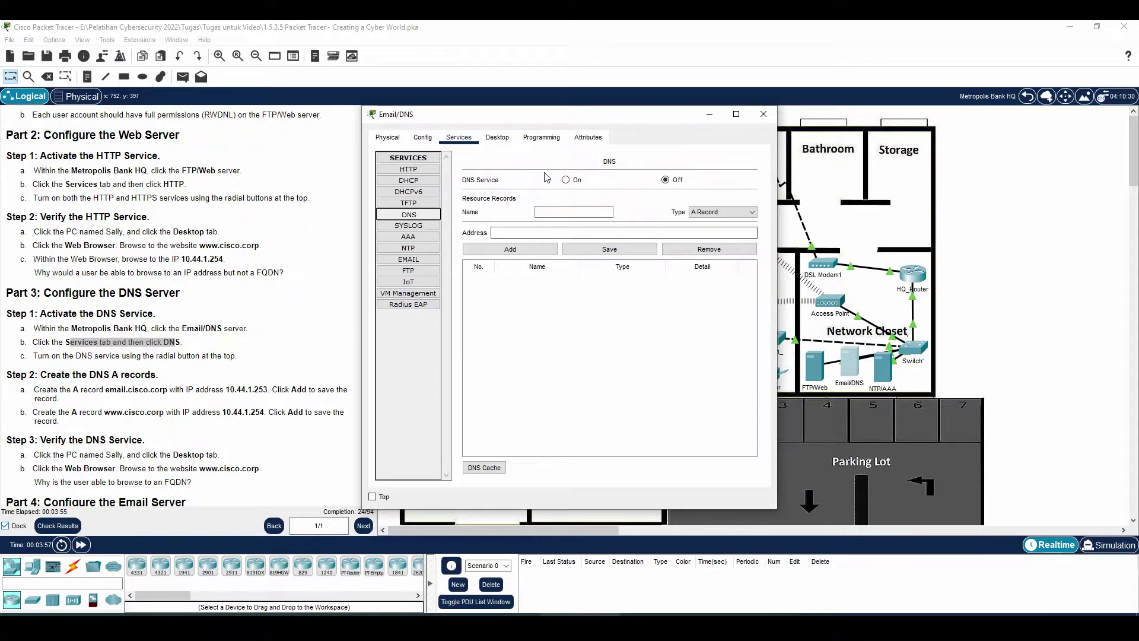
- Turn DNS On and add A record email.cisco.corp → 10.44.1.253
left_click(566, 179)
scroll(241, 399, "down", 1)
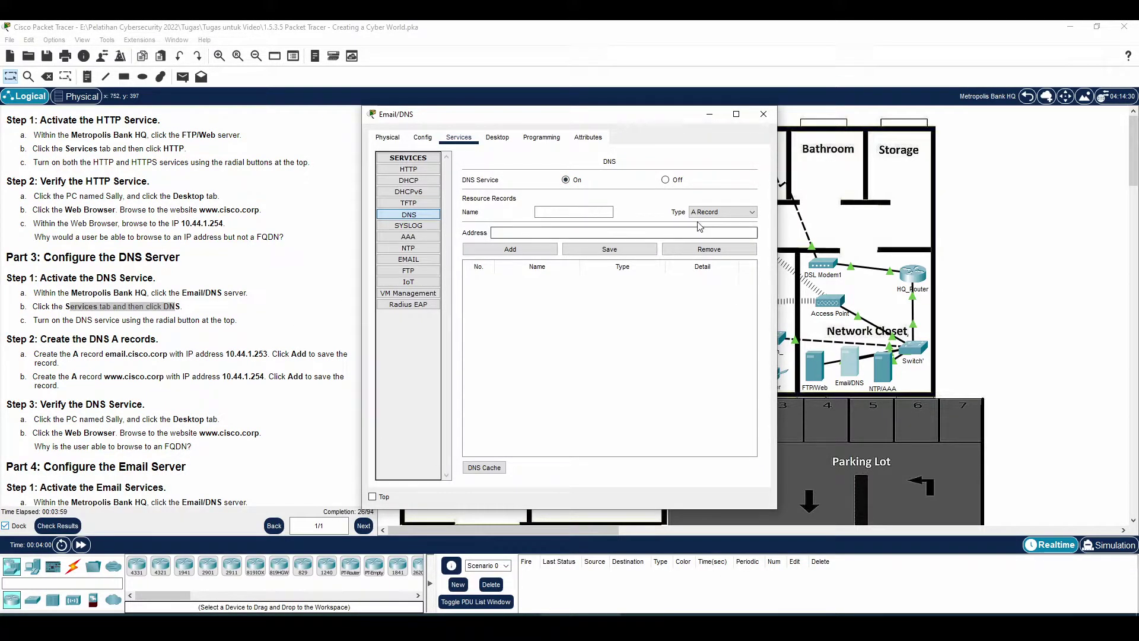
left_click(721, 213)
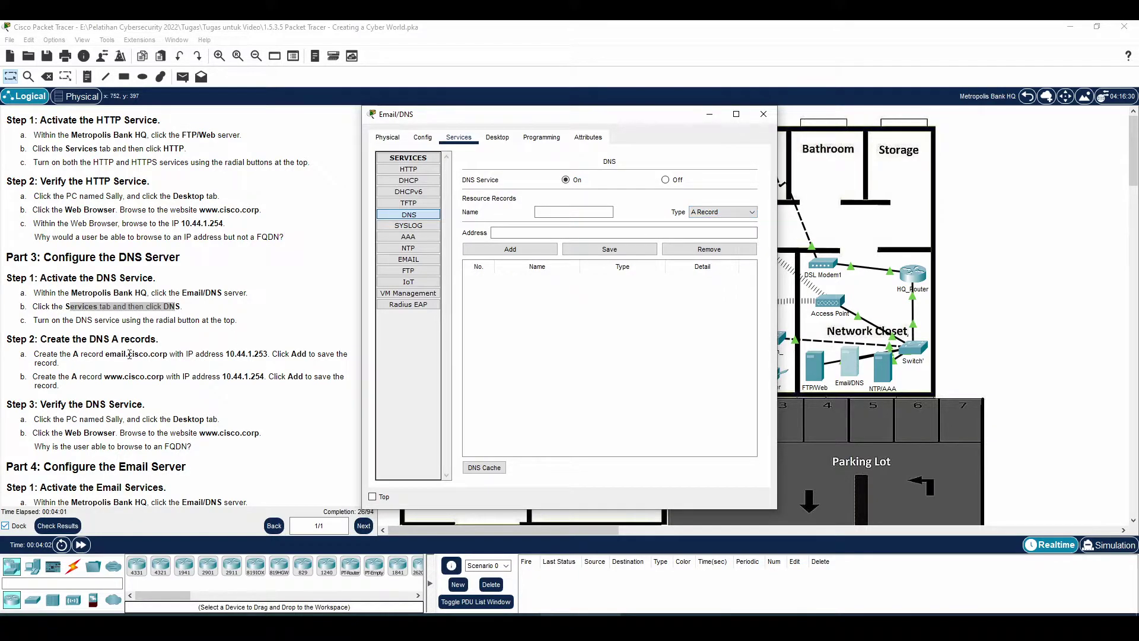
left_click(561, 214)
type("email.cisco.corp")
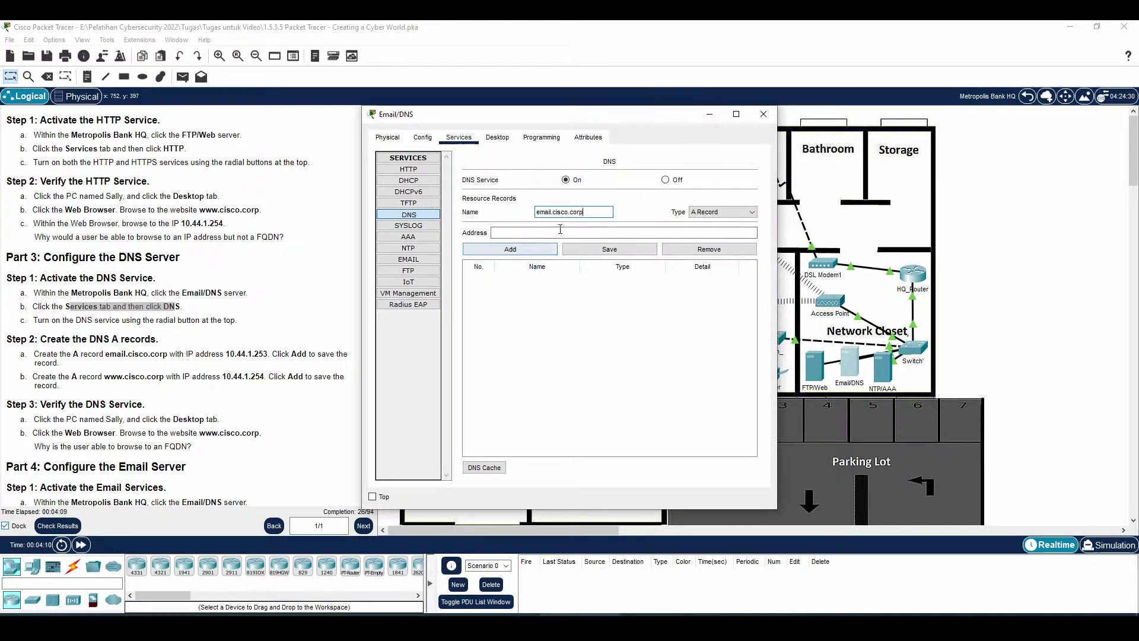
left_click(565, 232)
type("10.44.1.253")
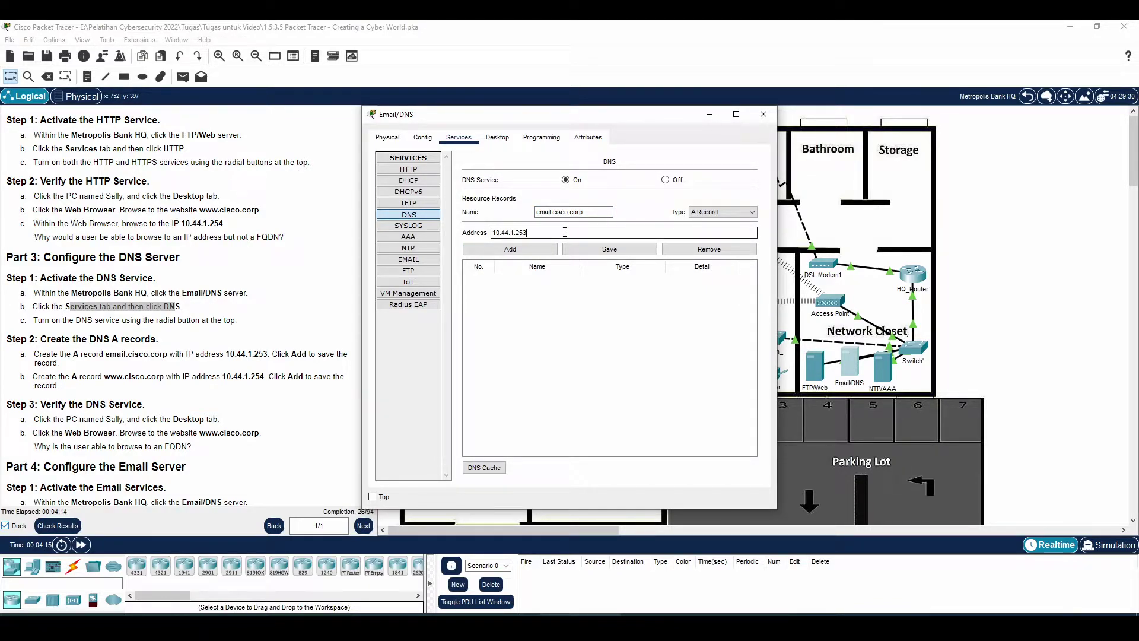
left_click(510, 250)
left_click(587, 209)
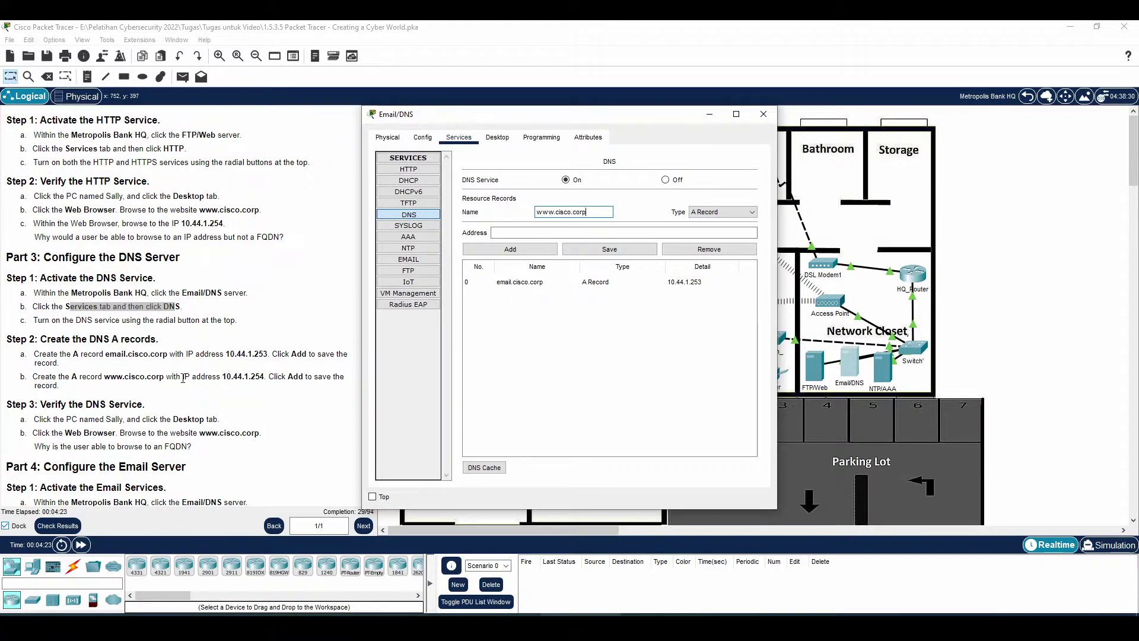
left_click(524, 233)
type("10.11.")
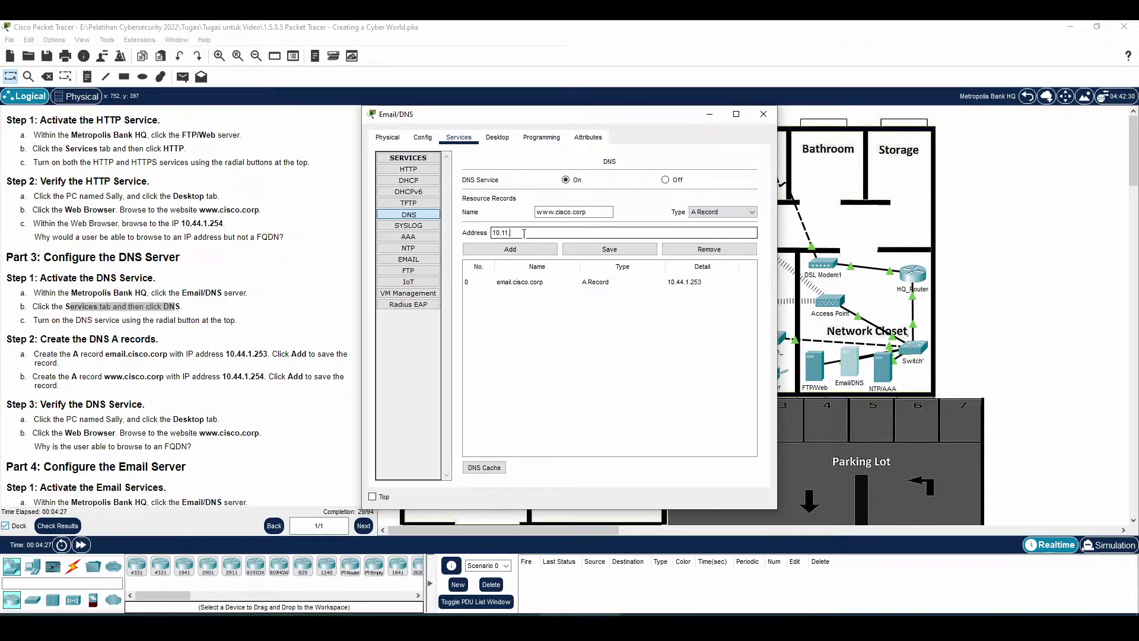
type("44.1.254")
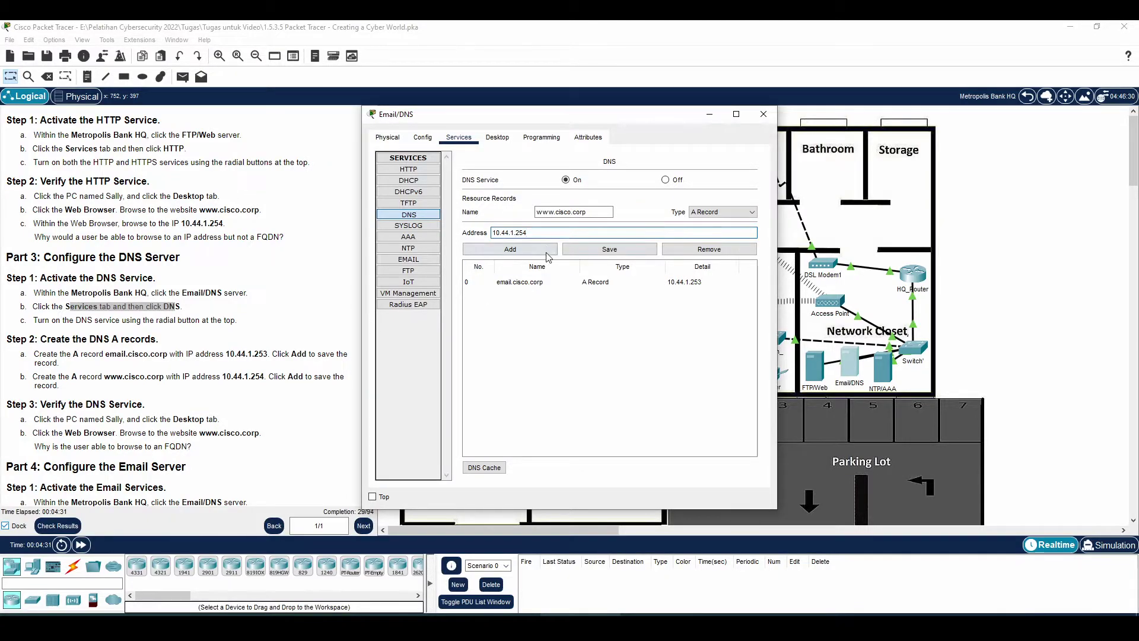
left_click(530, 252)
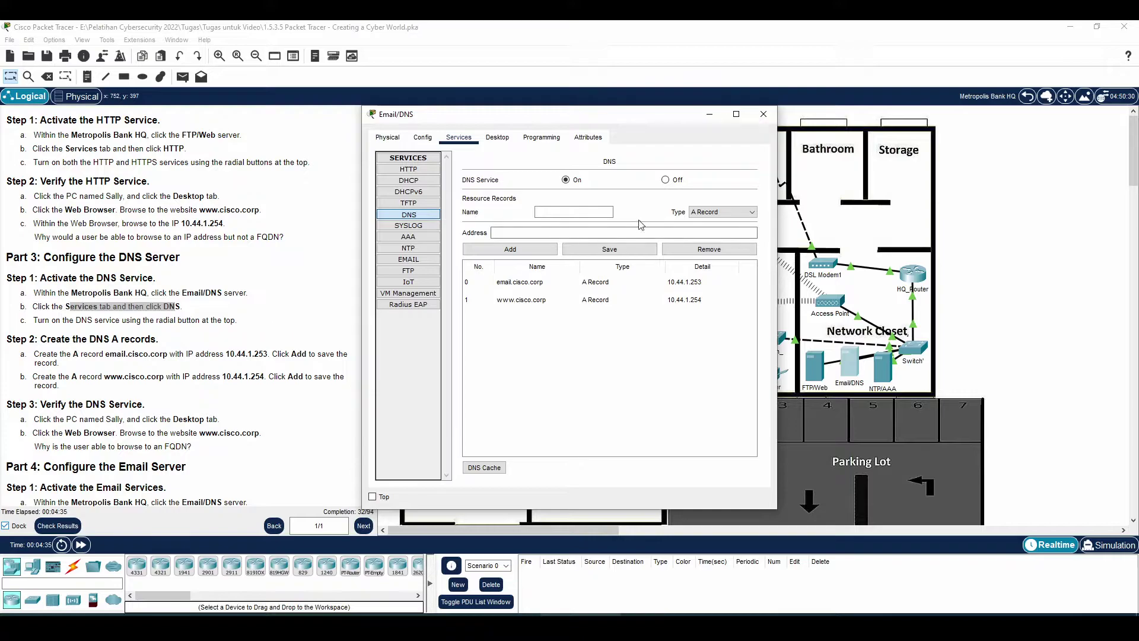
left_click(58, 422)
left_click_drag(58, 422, 199, 420)
left_click(179, 420)
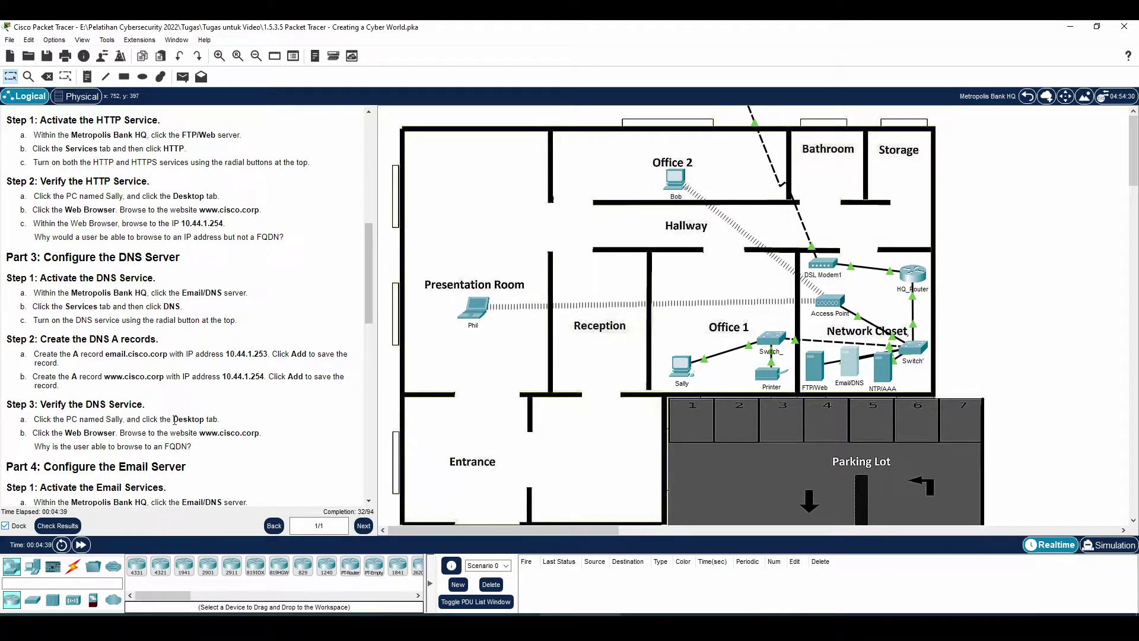
left_click_drag(122, 422, 197, 422)
left_click(681, 364)
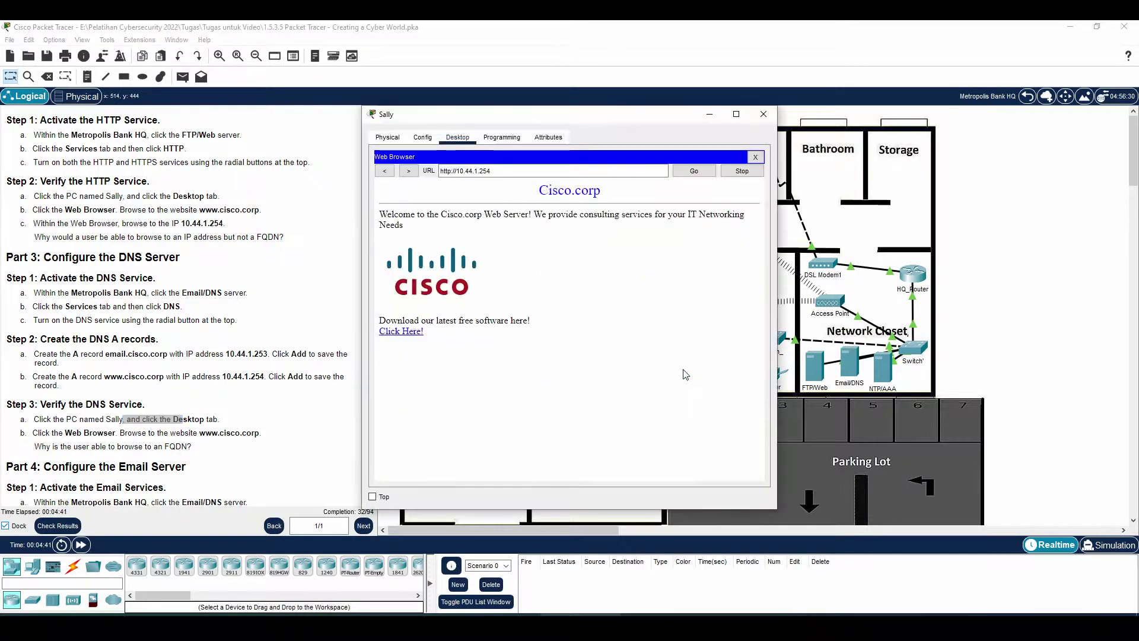
triple_click(459, 170)
type("www.")
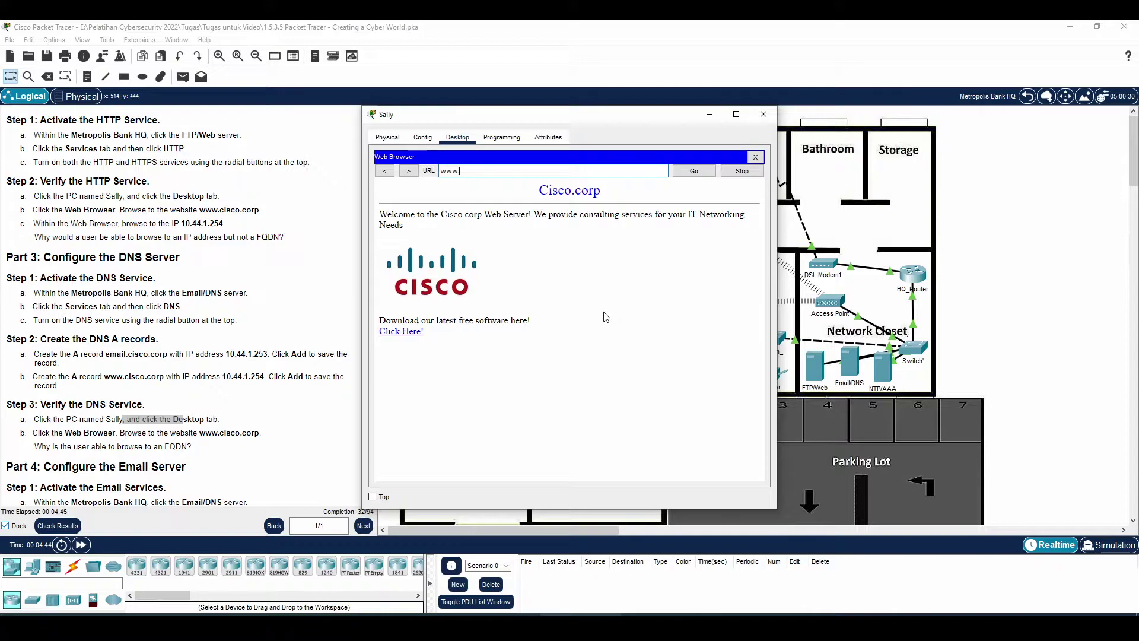
type("cisco.corp")
left_click(698, 173)
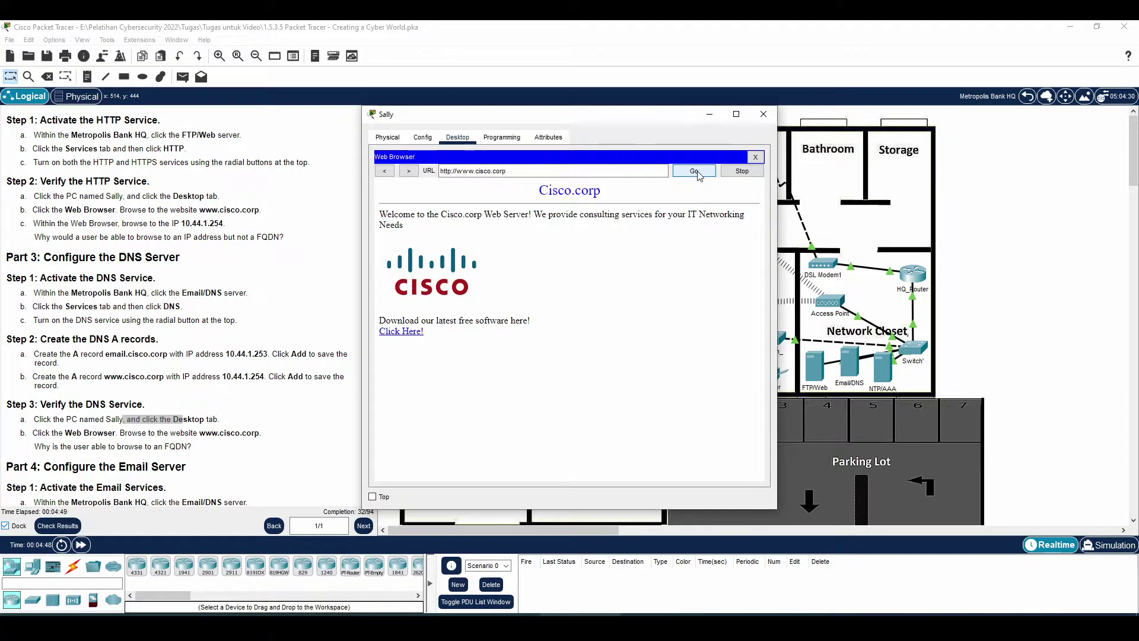
left_click_drag(507, 171, 440, 171)
left_click(523, 171)
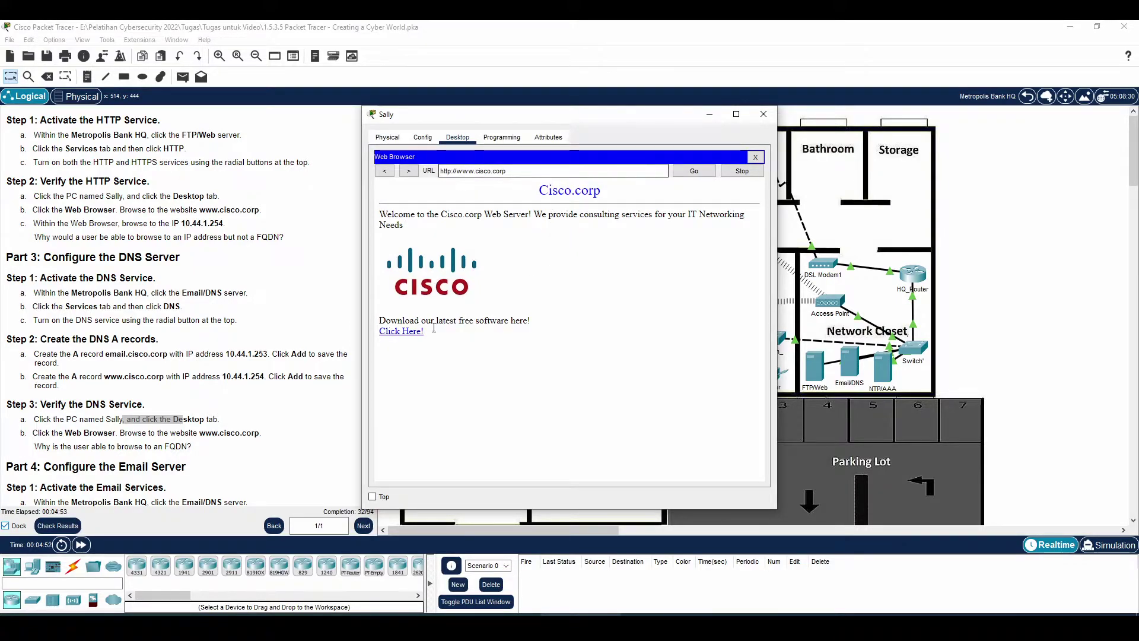
left_click_drag(525, 172, 403, 175)
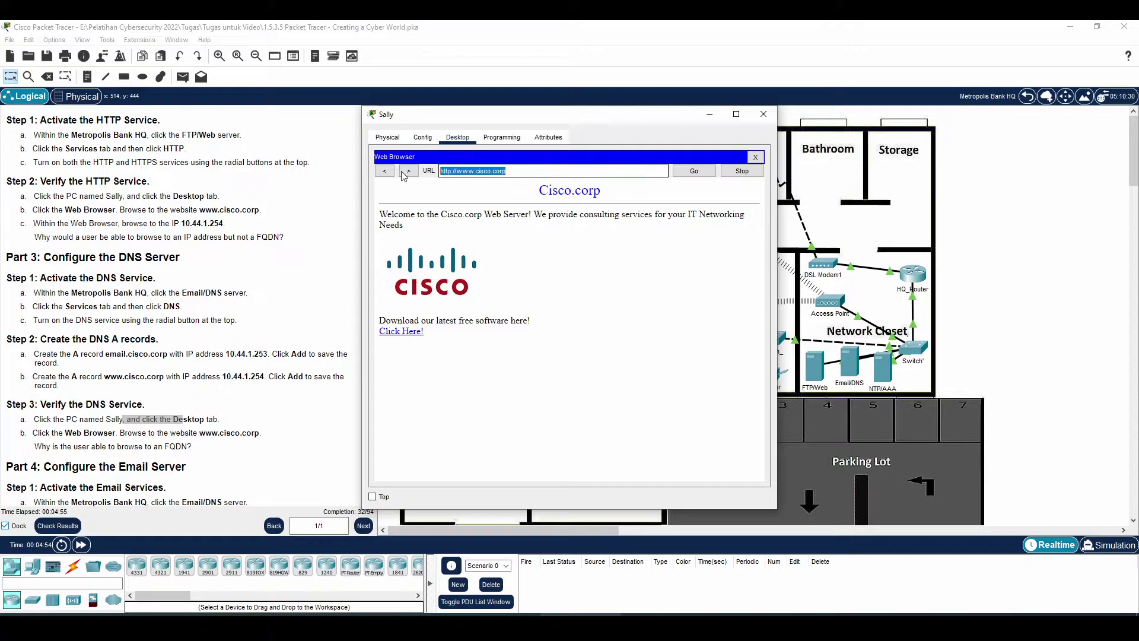
left_click(514, 257)
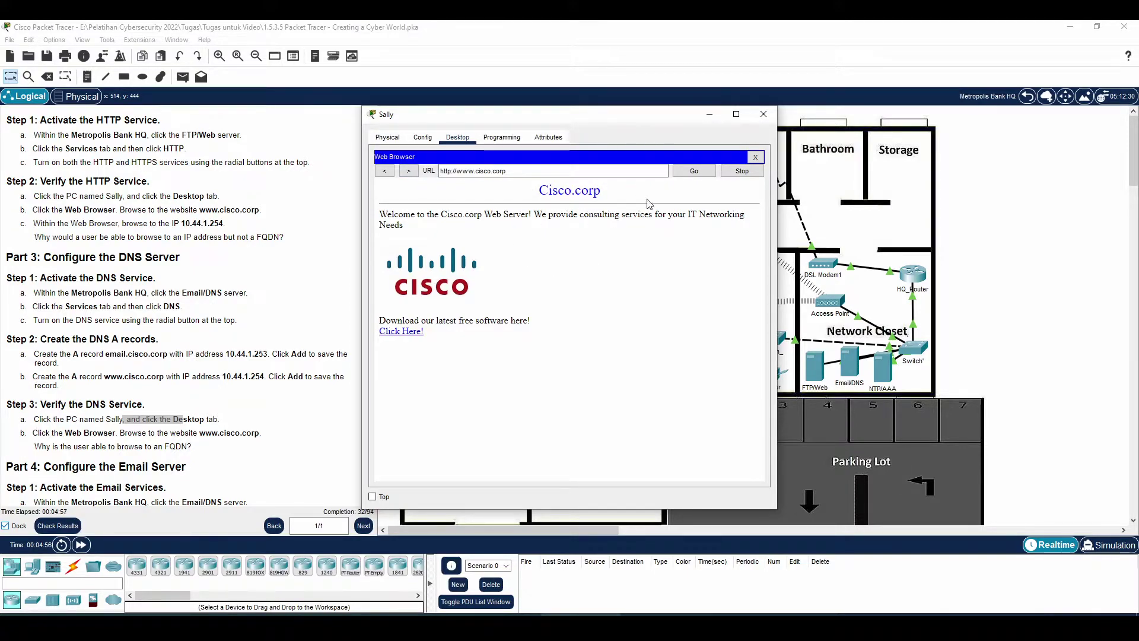
left_click_drag(646, 117, 798, 116)
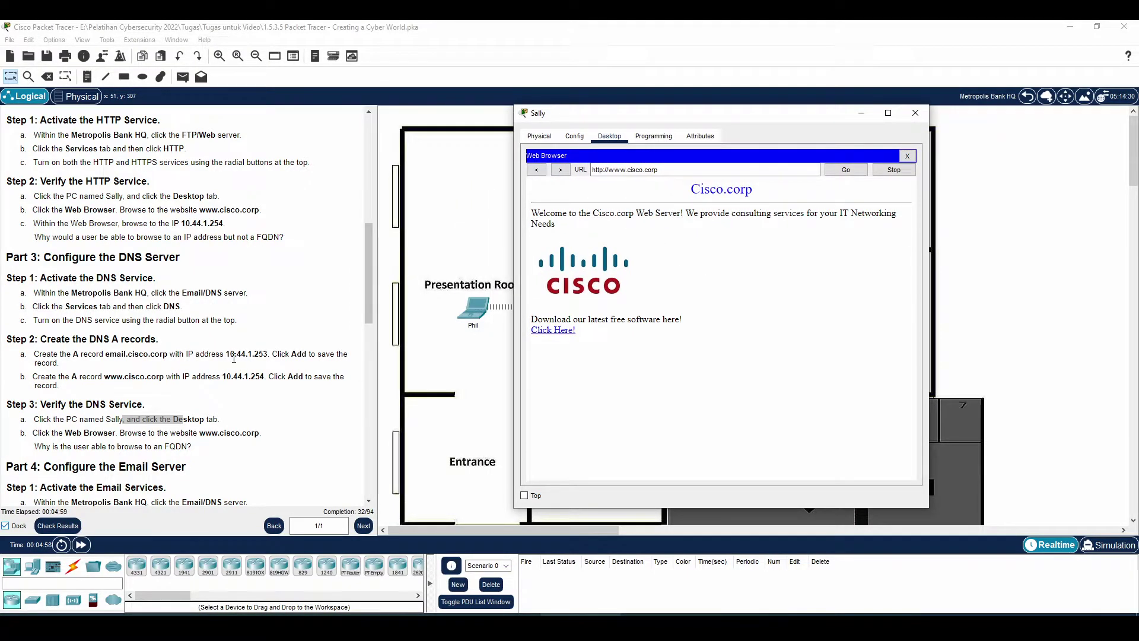
left_click(273, 354)
left_click_drag(262, 353, 235, 354)
- Review the Configure the Email Server steps and open the Email/DNS server's configuration
scroll(174, 336, "down", 5)
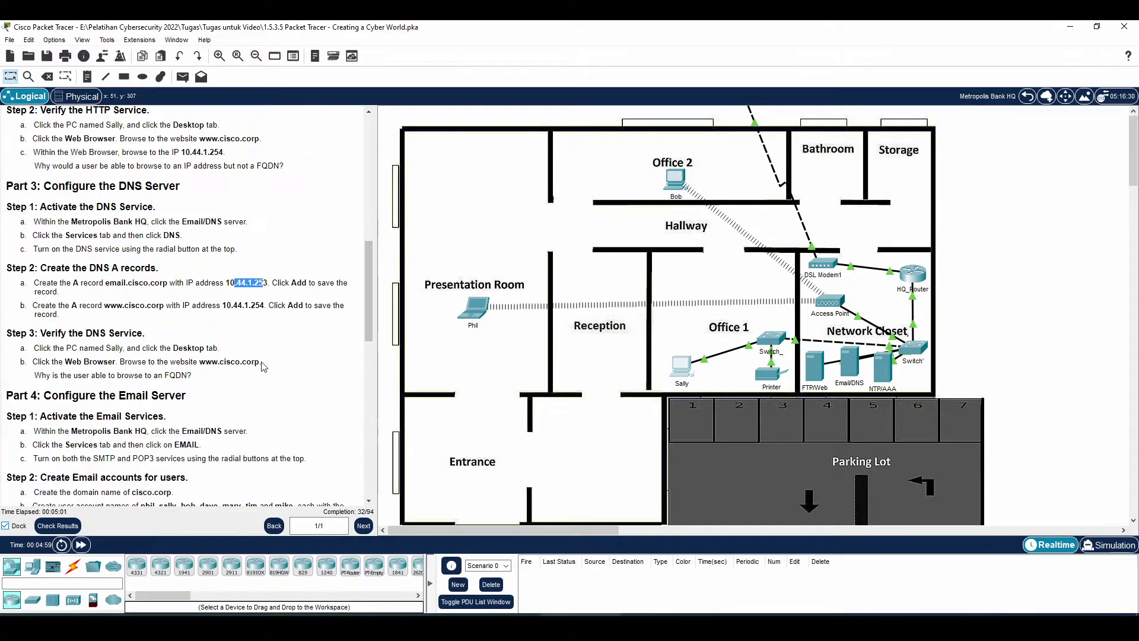
left_click_drag(54, 285, 196, 295)
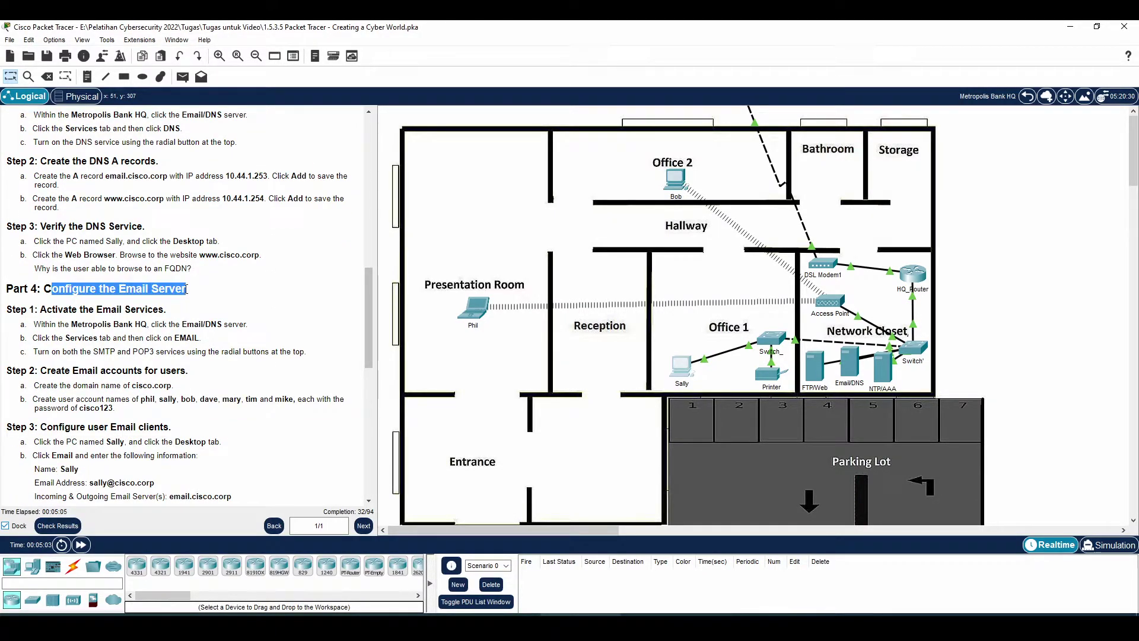
left_click_drag(57, 309, 235, 325)
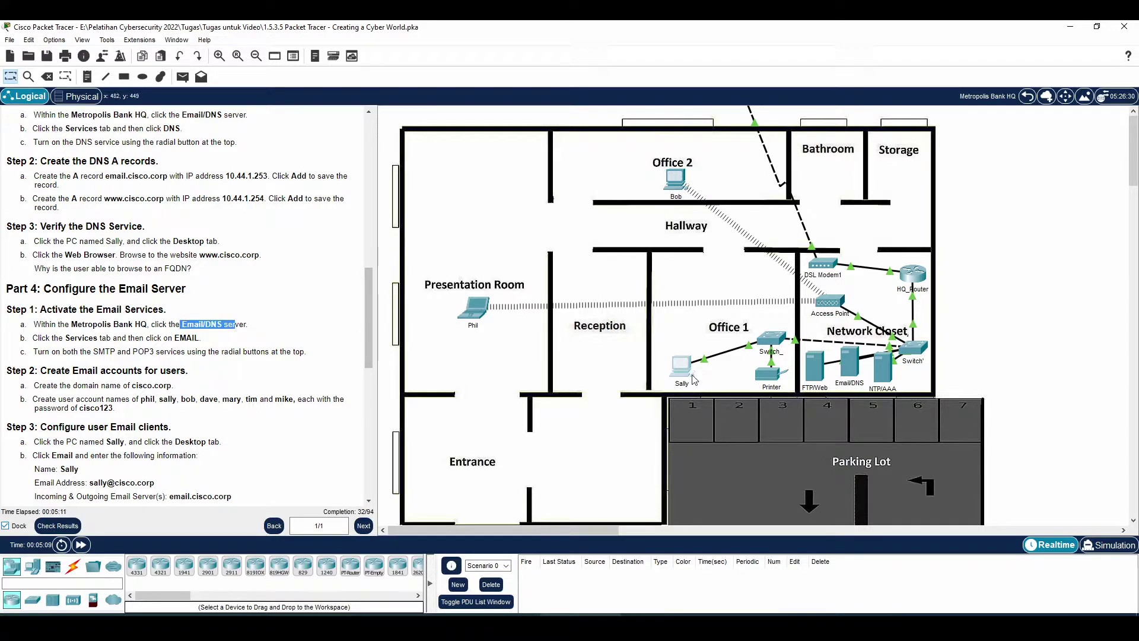
left_click(852, 368)
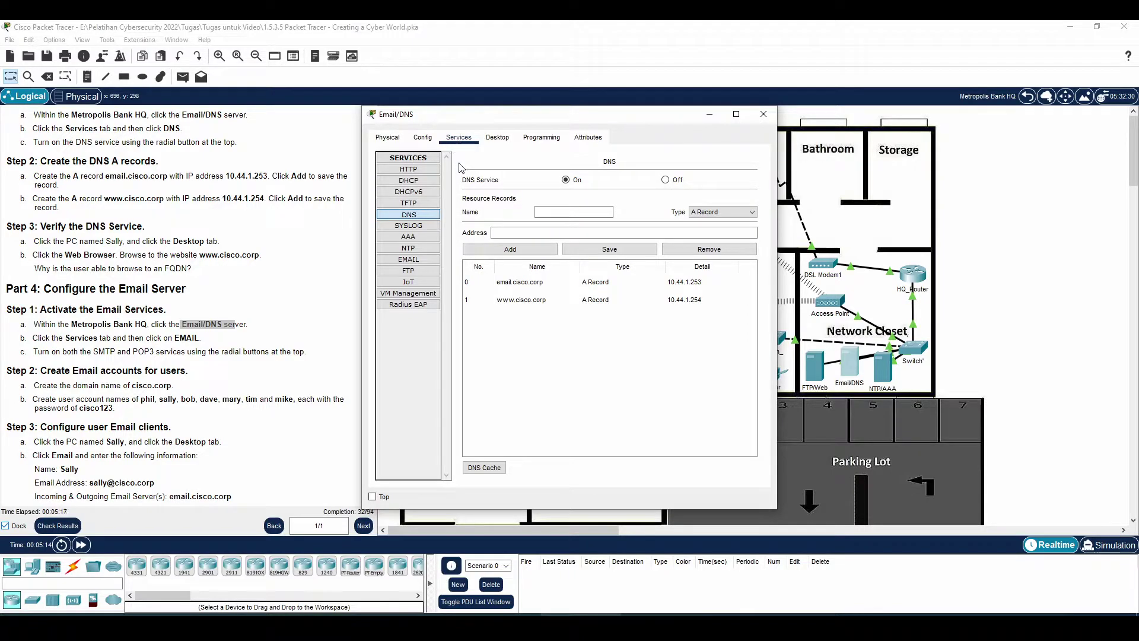
- Turn SMTP and POP3 on and set the mail domain to cisco.corp
left_click(409, 261)
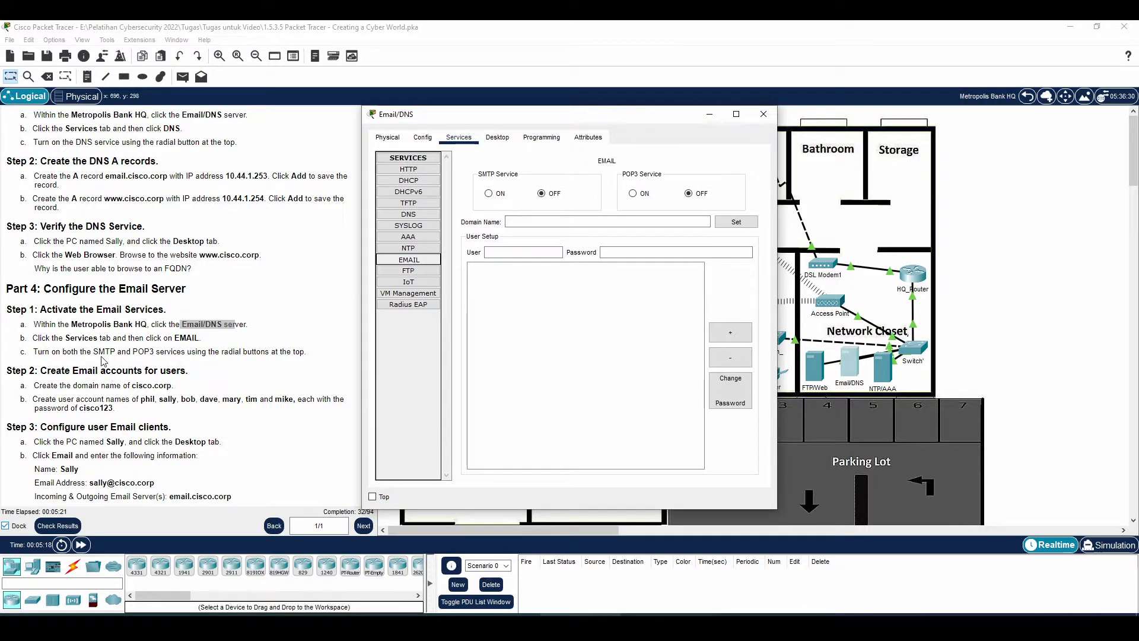
left_click(488, 193)
left_click(633, 193)
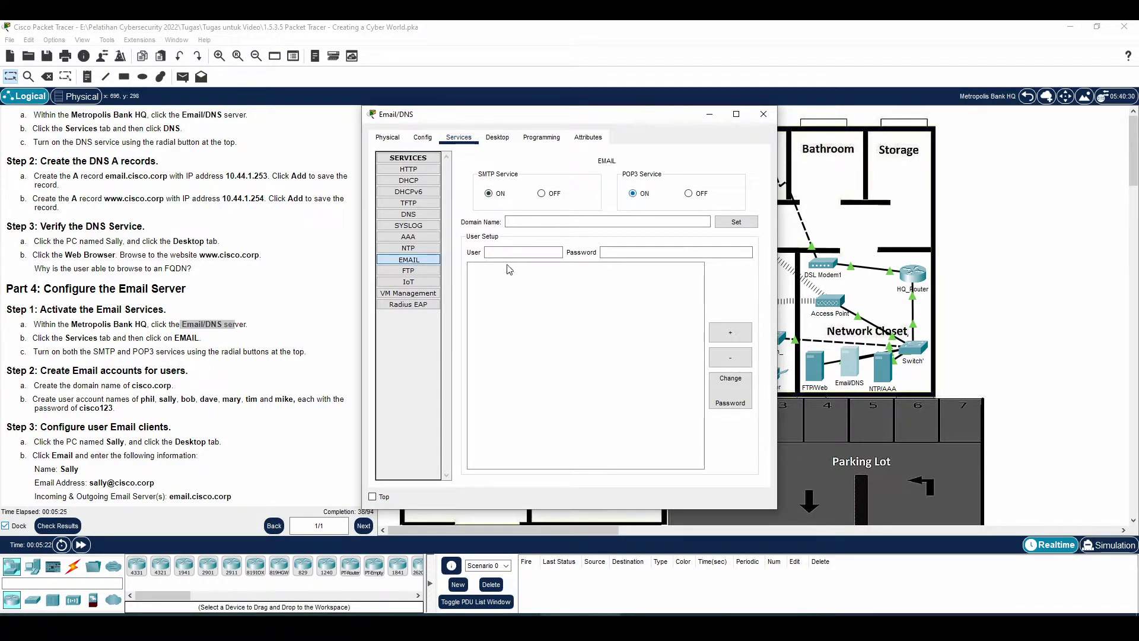
scroll(79, 346, "down", 1)
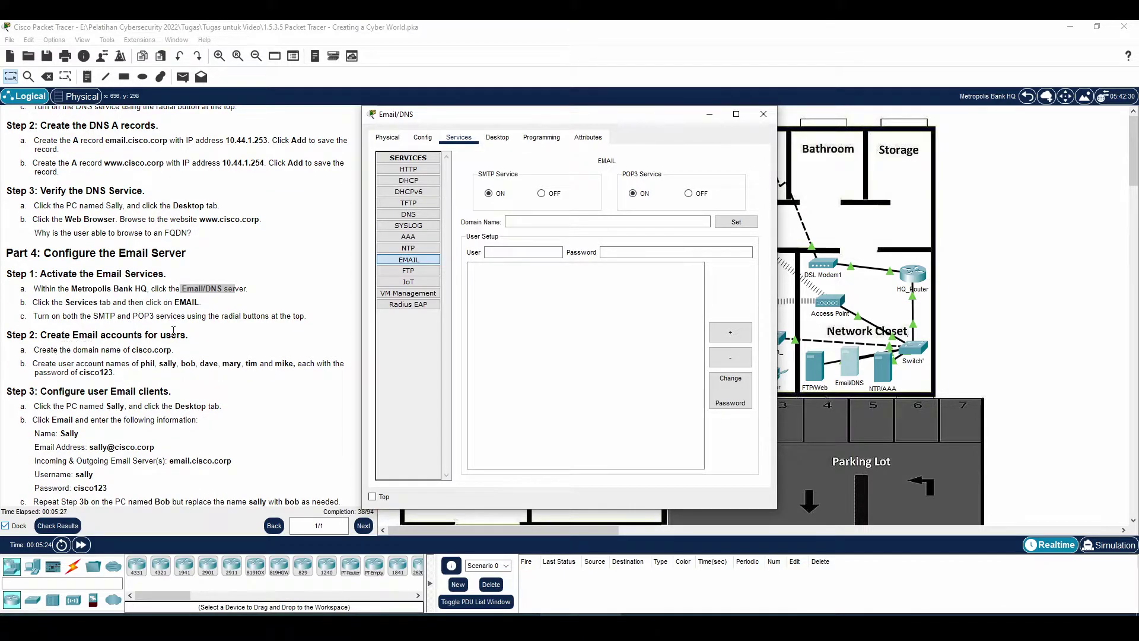
left_click(644, 221)
type("cisco")
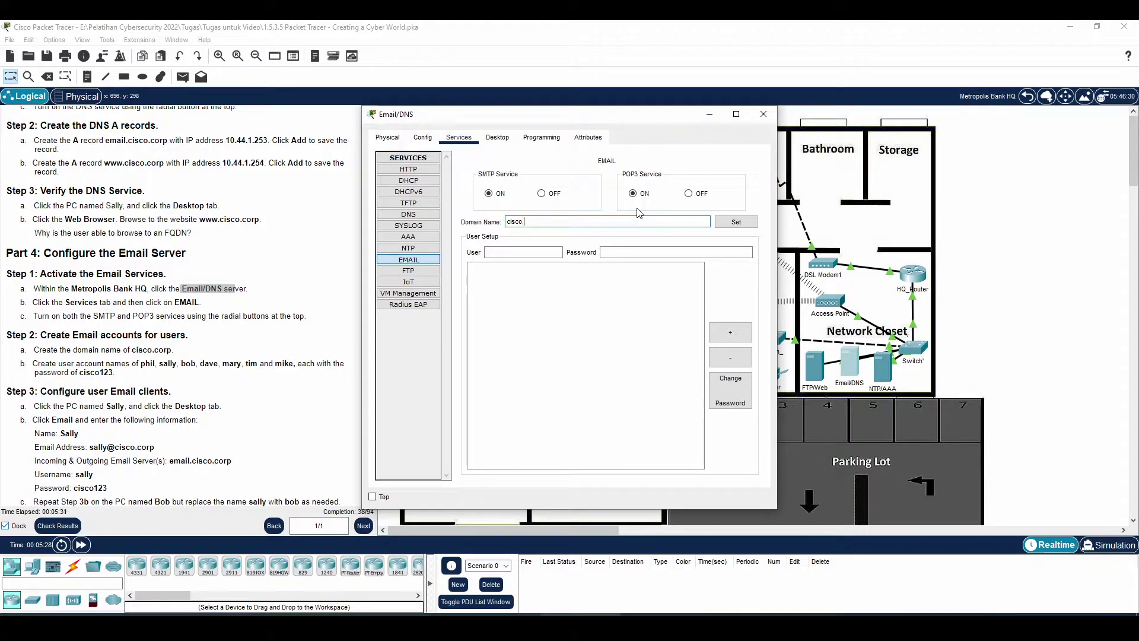
type(".corp")
left_click(752, 224)
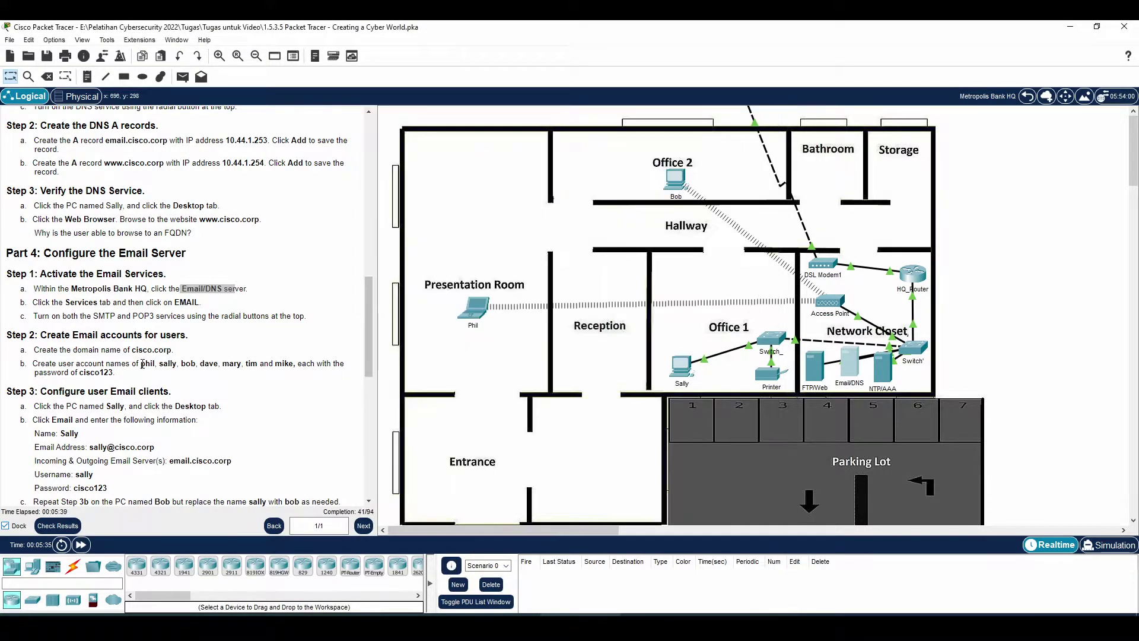
- Copy the shared mail account password from the Part 4 instructions
left_click_drag(142, 364, 155, 365)
left_click(168, 363)
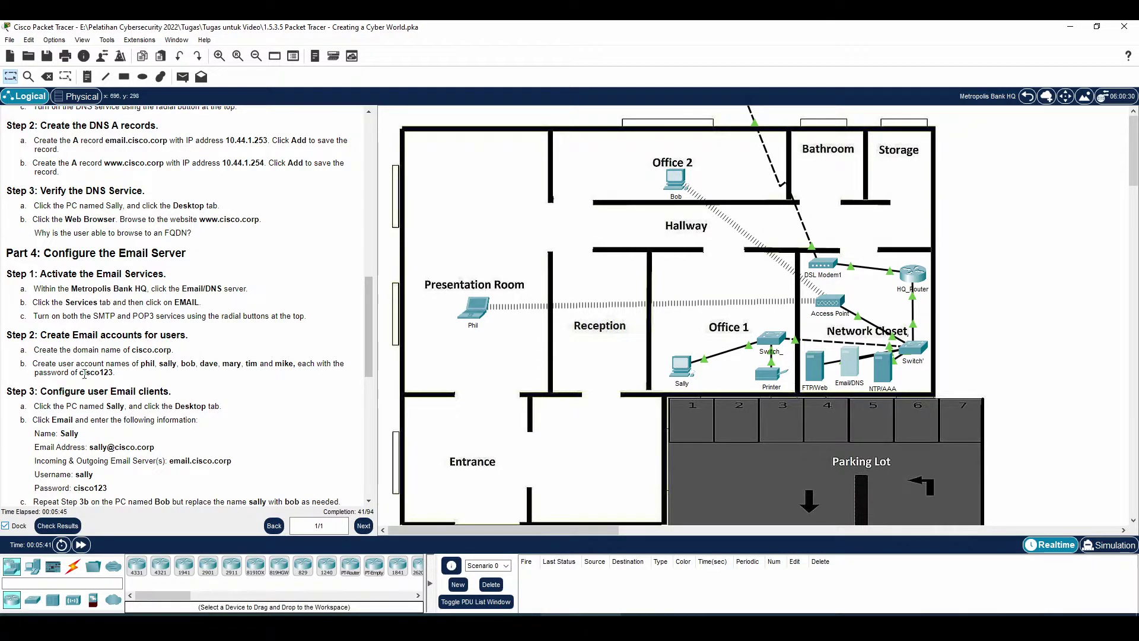
left_click_drag(80, 373, 119, 381)
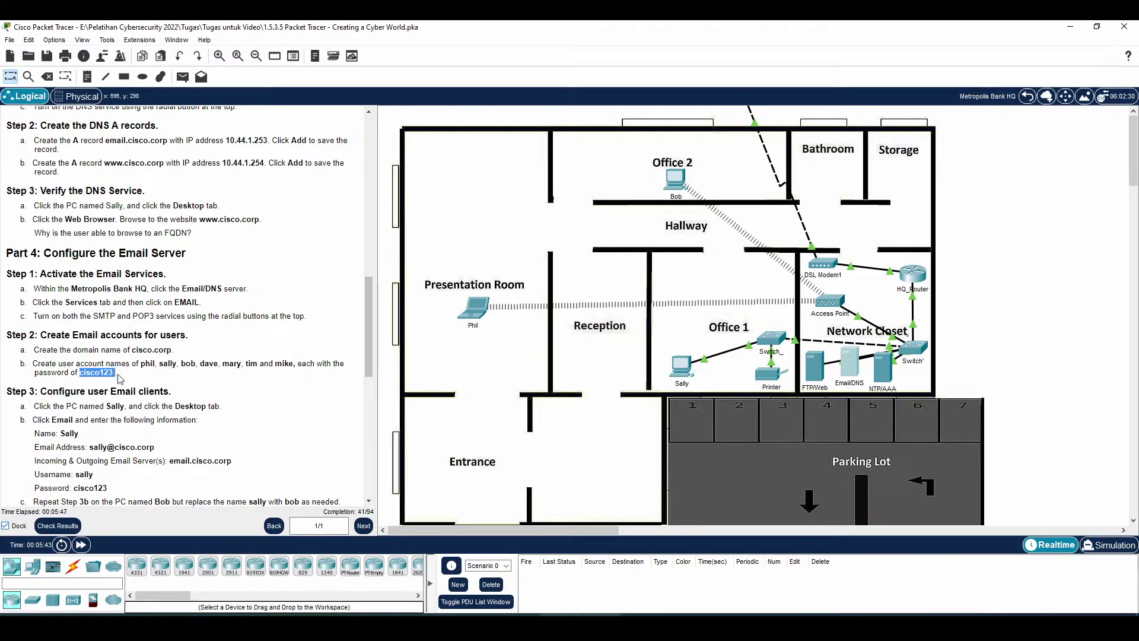
left_click(86, 377)
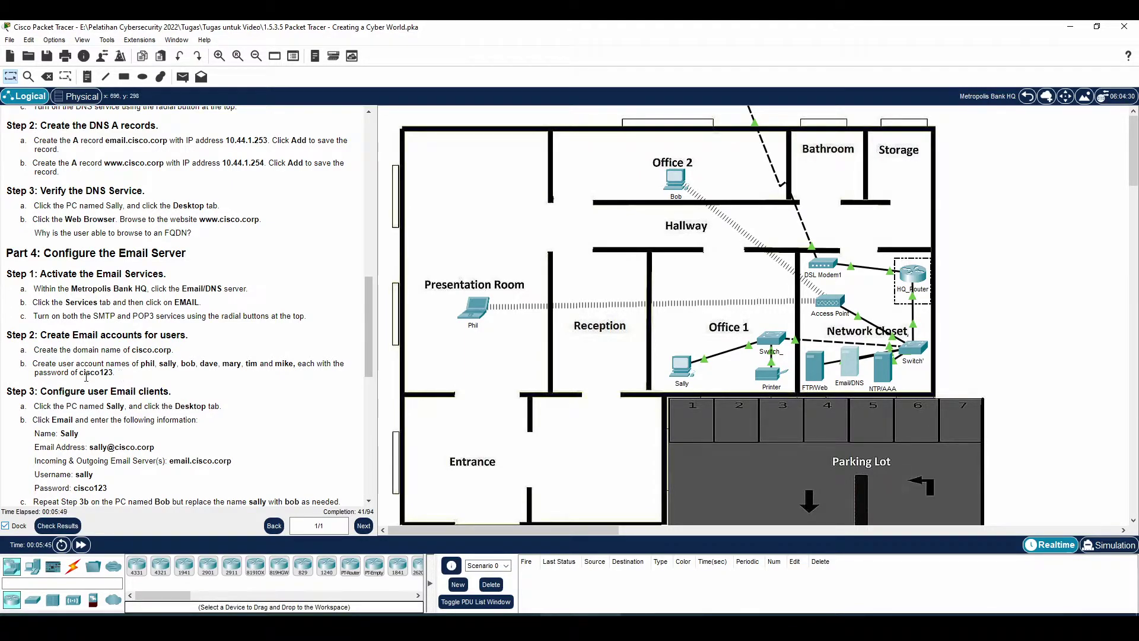
left_click_drag(81, 377, 110, 373)
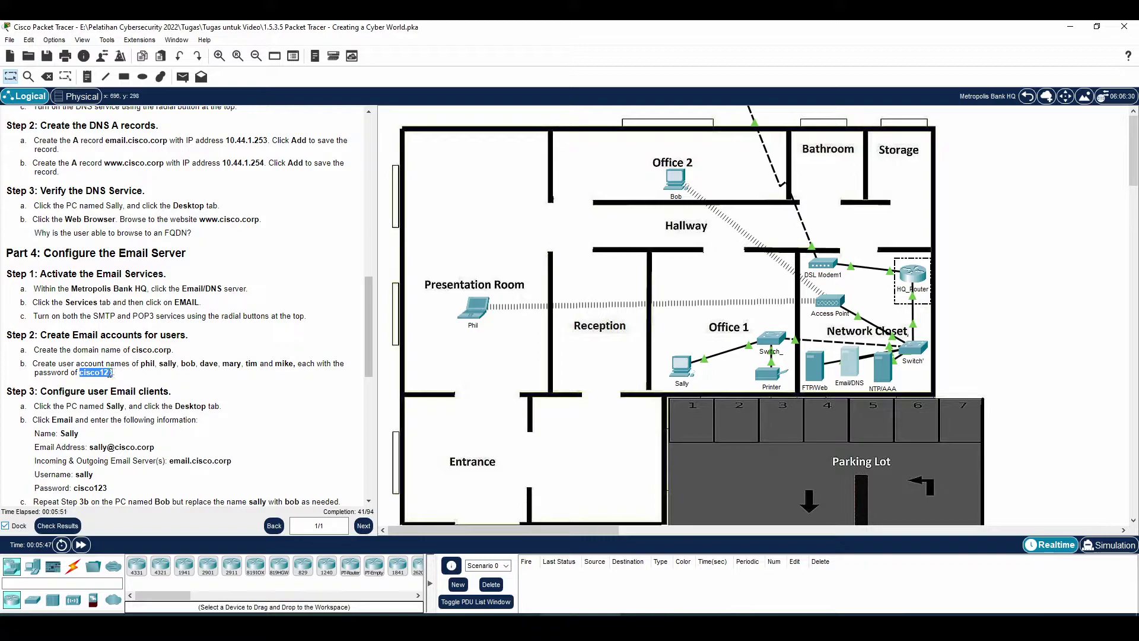
right_click(110, 373)
left_click(123, 382)
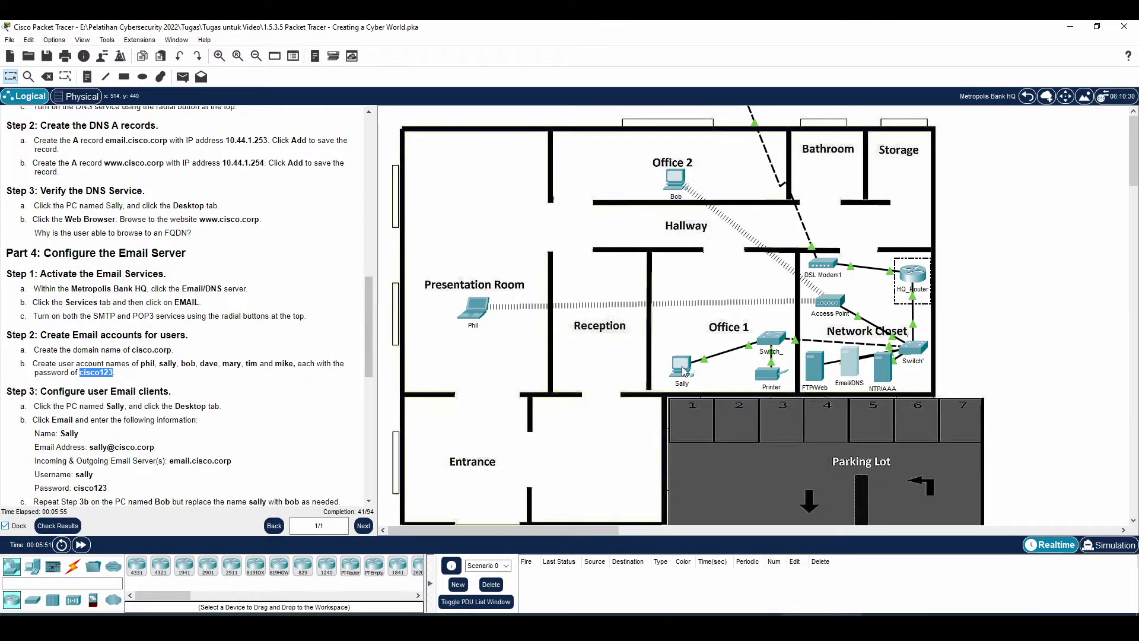
- Reopen the Email/DNS server and add the first two user mail accounts with the shared password
left_click(851, 363)
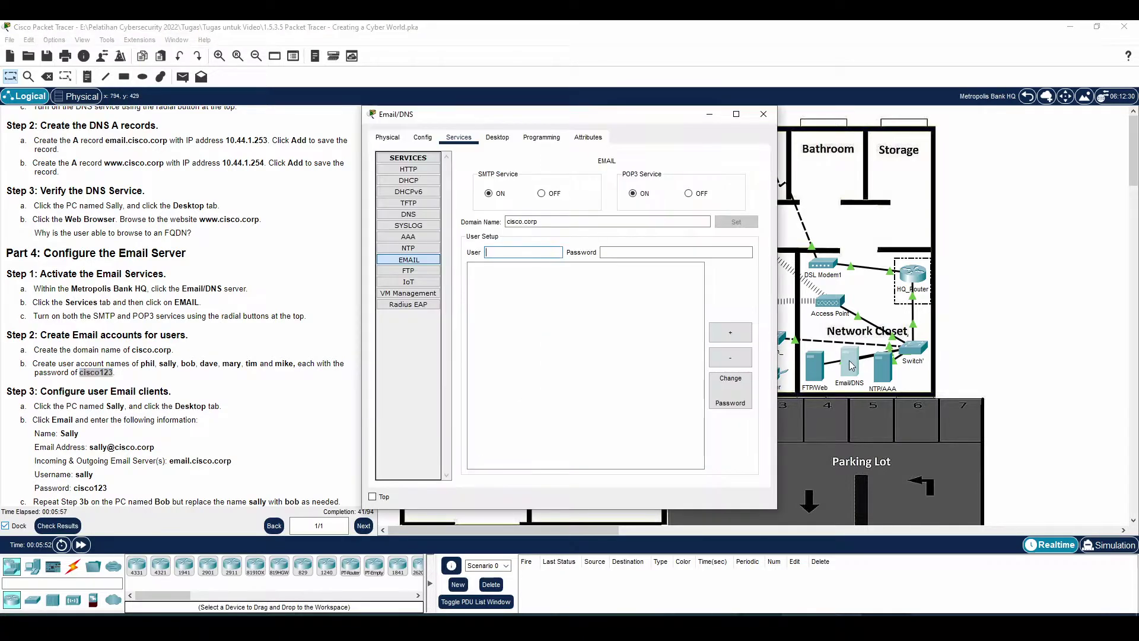
left_click(506, 252)
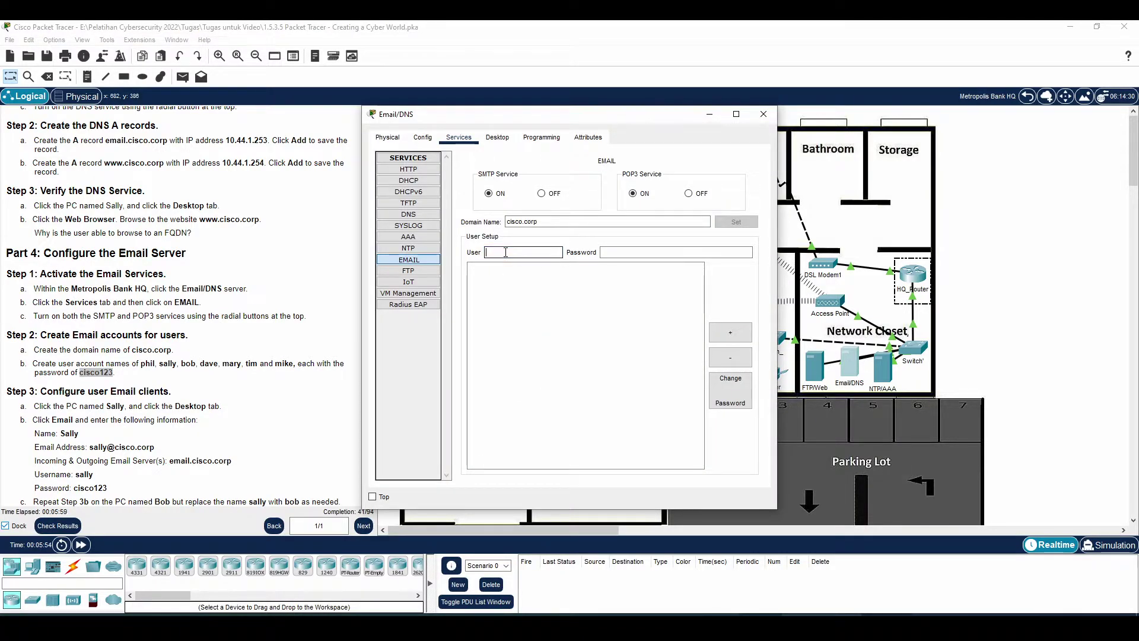
type("cisco123")
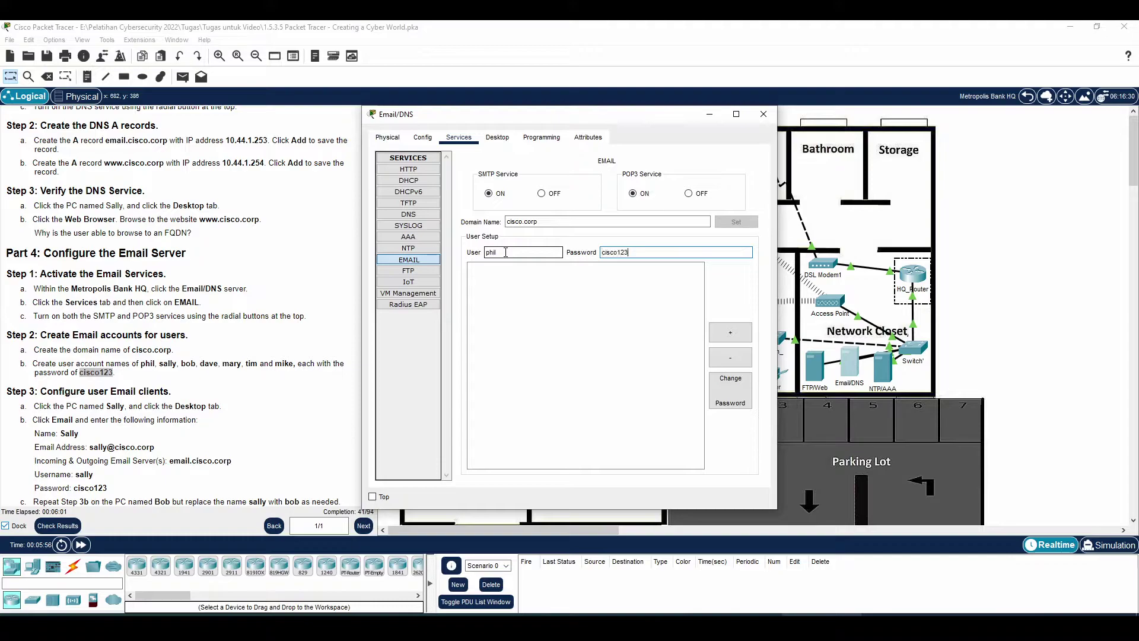
left_click(729, 334)
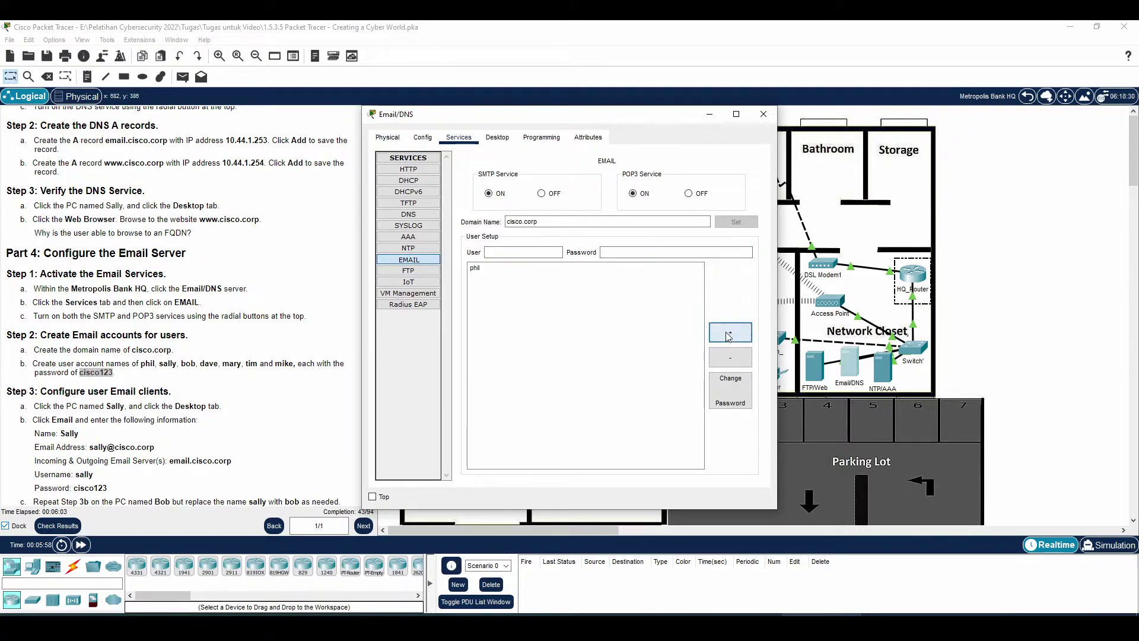
left_click(536, 253)
type("sally")
key("Tab")
type("cisco123")
left_click(730, 332)
- Add the third and fourth user mail accounts with the same password
left_click(521, 253)
key("Tab")
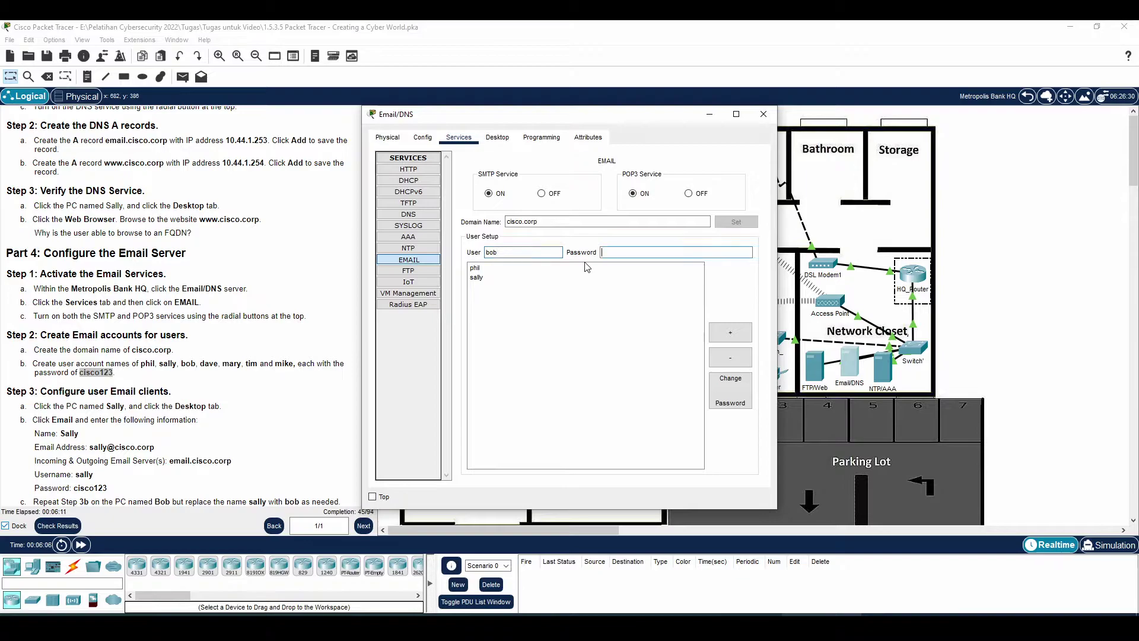
type("cisco123")
left_click(731, 331)
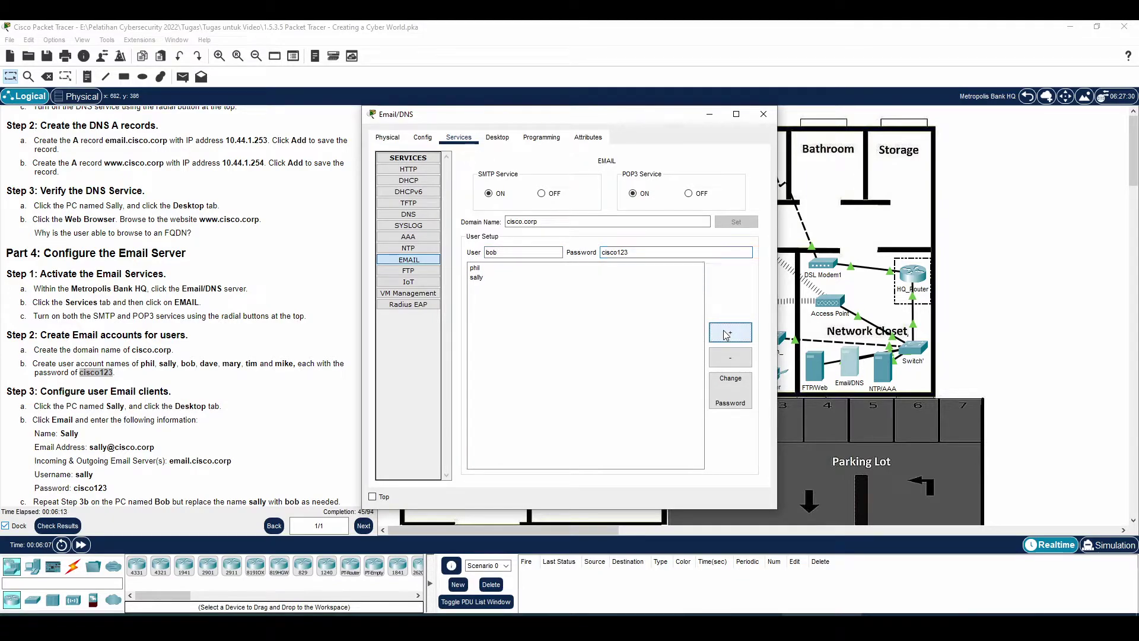
left_click(529, 252)
type("dave")
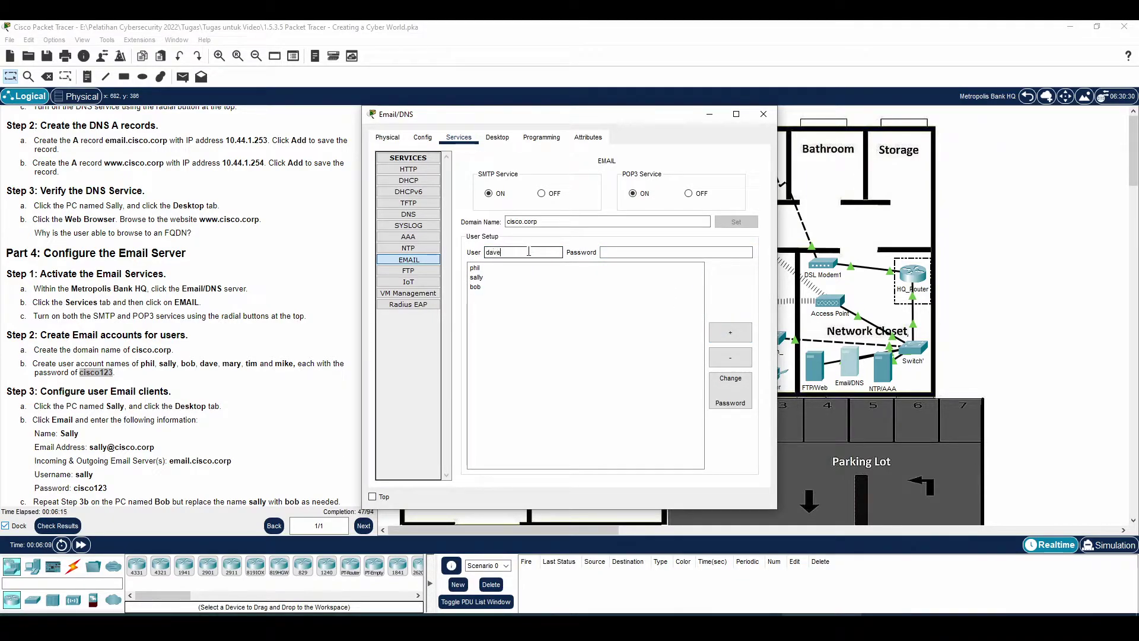
key("Tab")
type("cisco123")
left_click(731, 334)
- Add the remaining three user accounts, completing all seven mail accounts
left_click(552, 252)
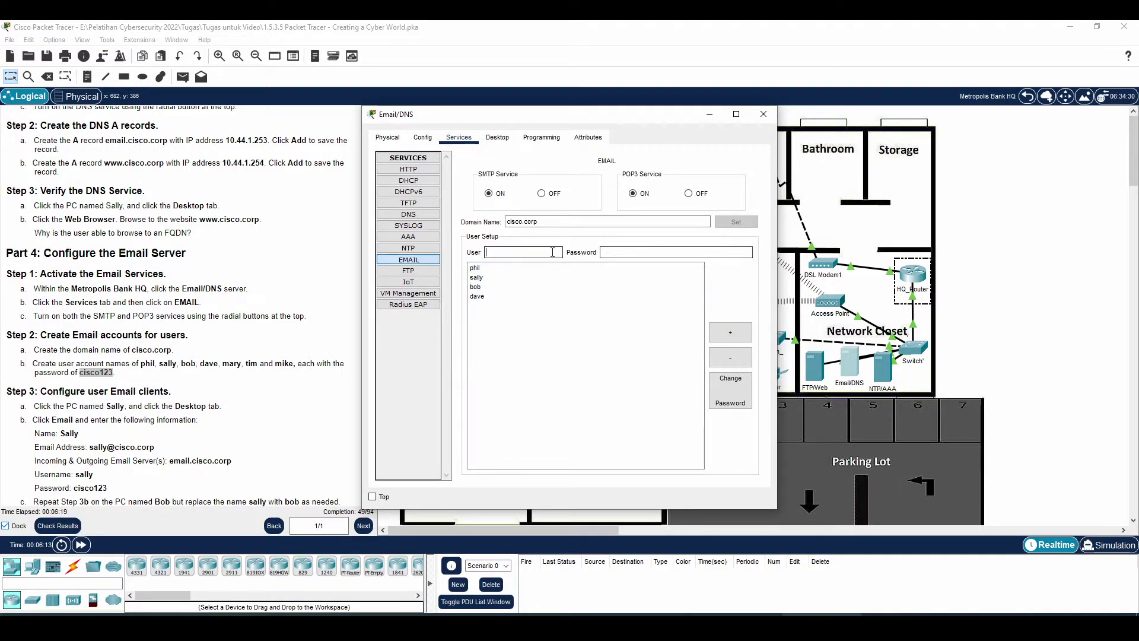
type("mary")
left_click(603, 253)
type("cisco123")
left_click(731, 332)
left_click(497, 250)
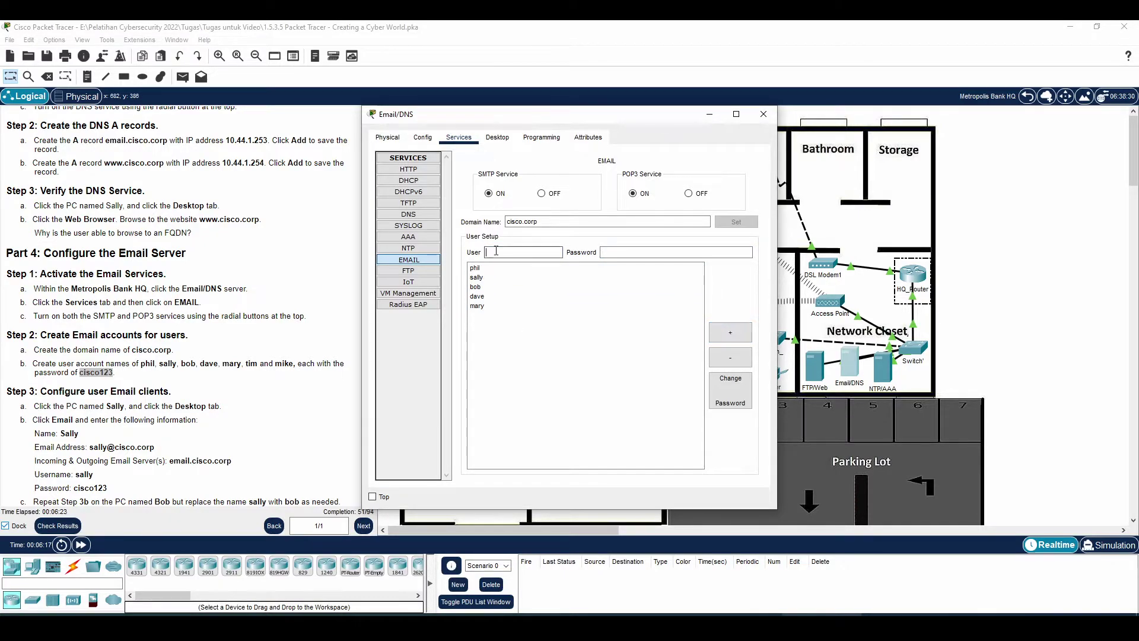
left_click(609, 253)
type("cisco123")
left_click(730, 333)
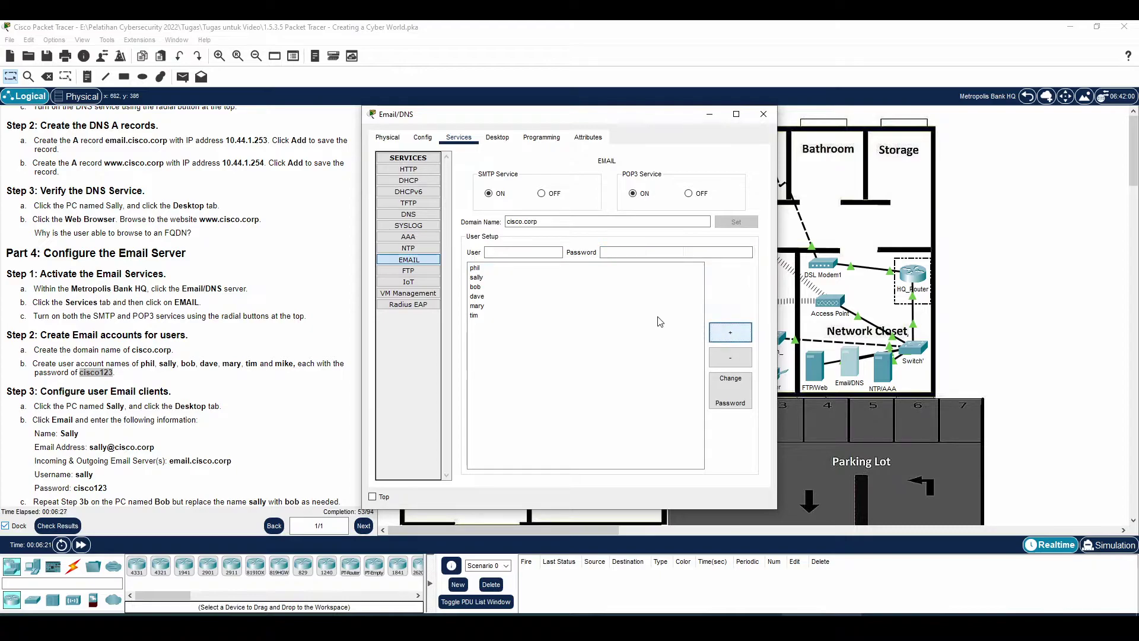
left_click(525, 253)
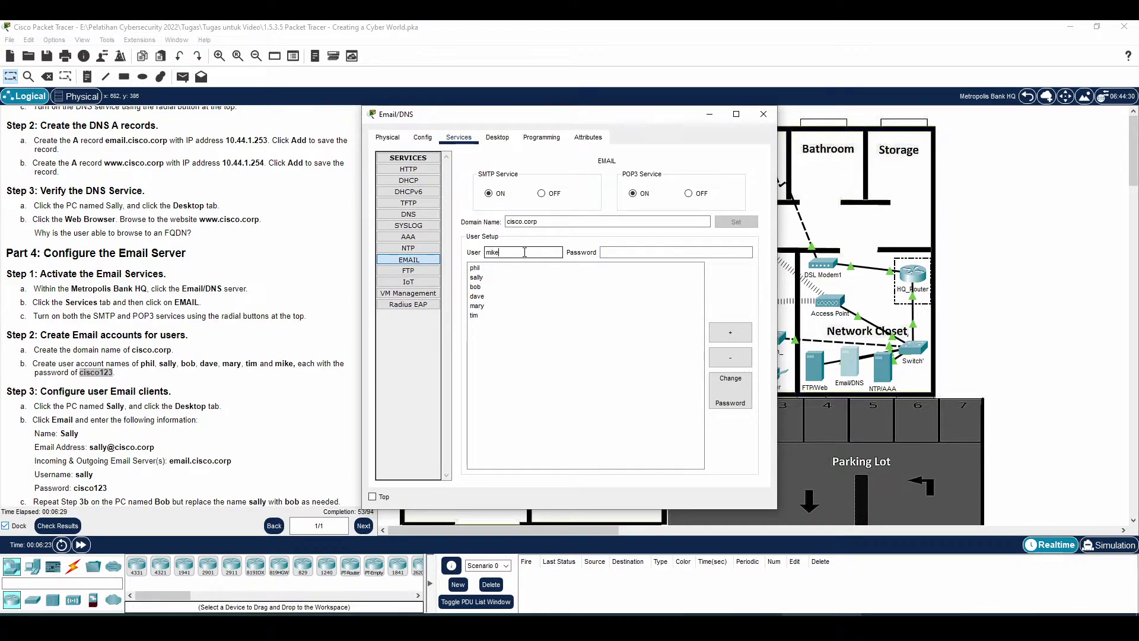
type("cisco123")
left_click(731, 333)
left_click(134, 379)
- Open the Office 1 PC's email client setup, closing its web browser
scroll(80, 356, "down", 2)
left_click_drag(59, 320, 172, 320)
scroll(169, 321, "down", 1)
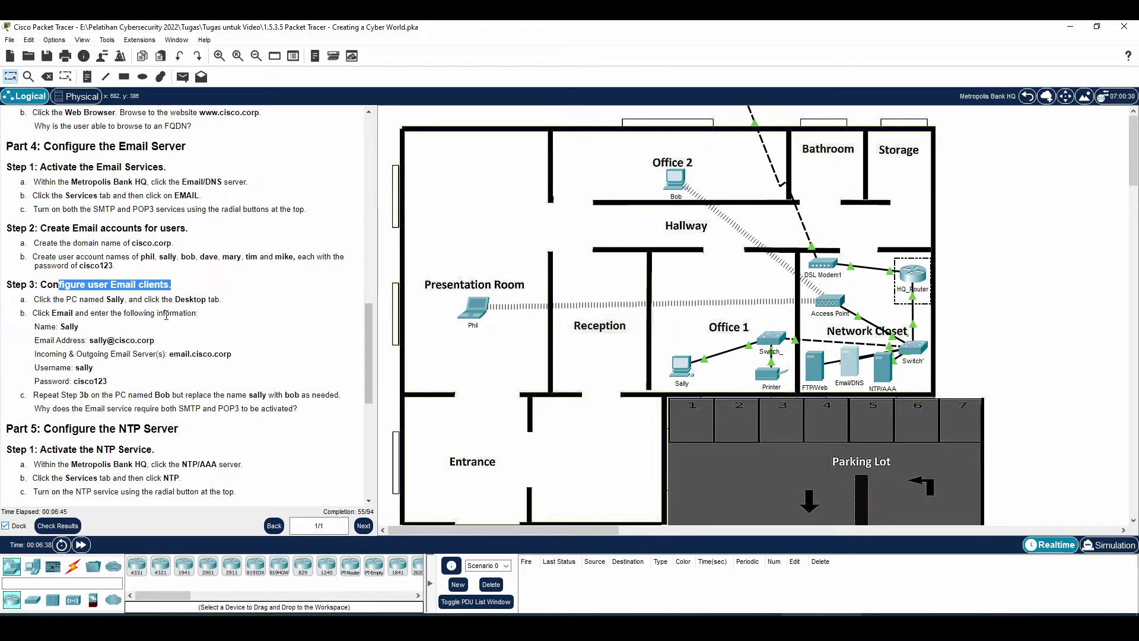
left_click_drag(55, 300, 221, 300)
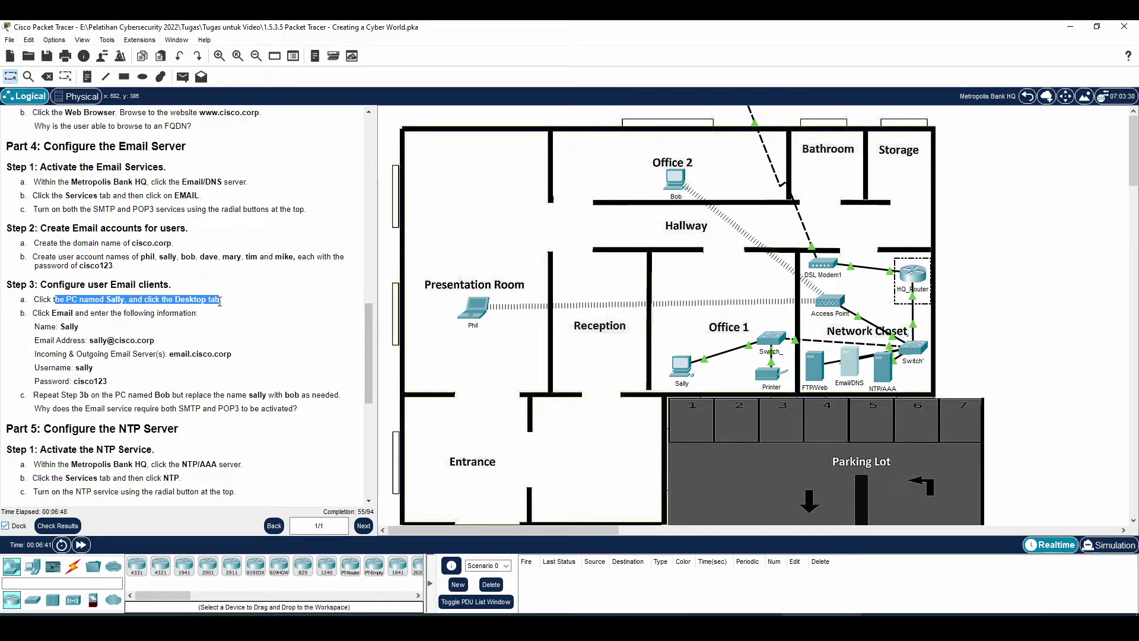
left_click(681, 372)
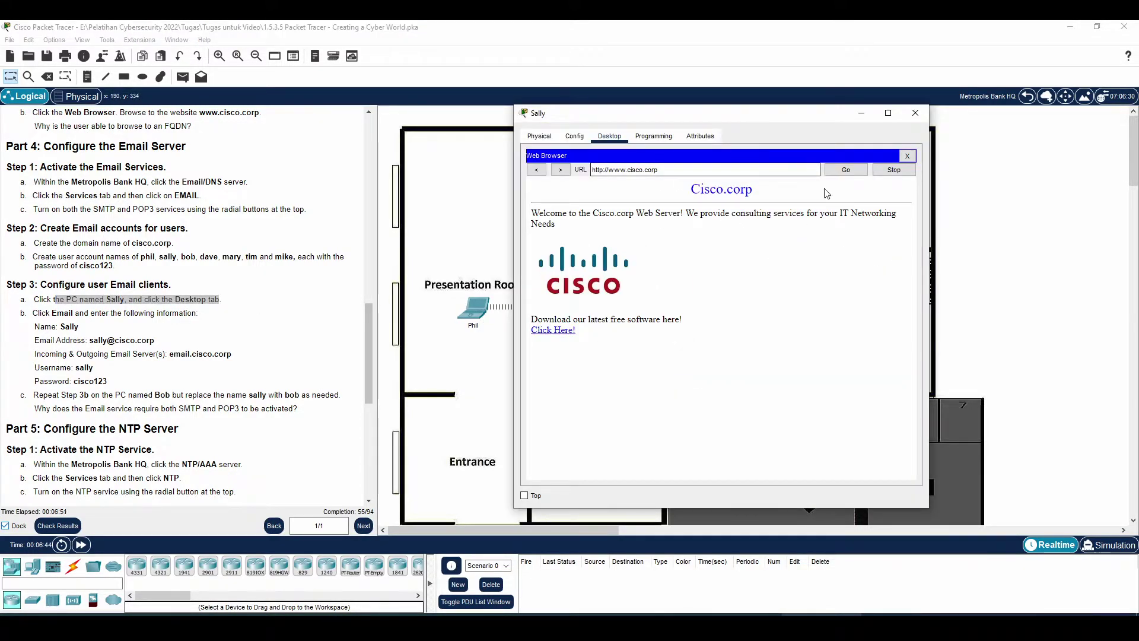
left_click(908, 156)
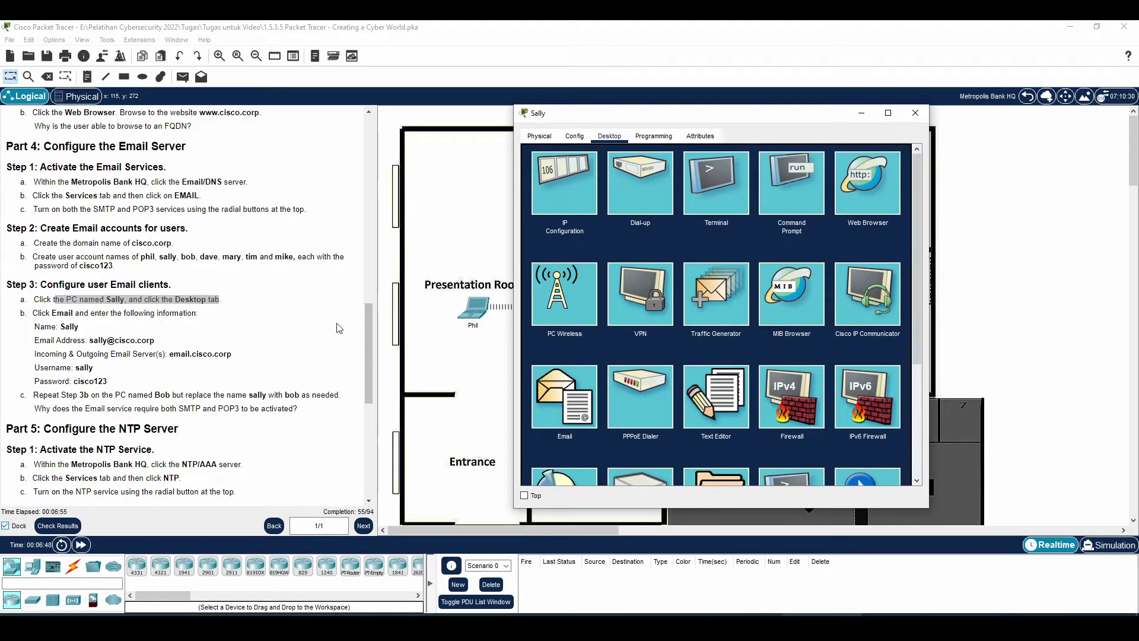
left_click(555, 416)
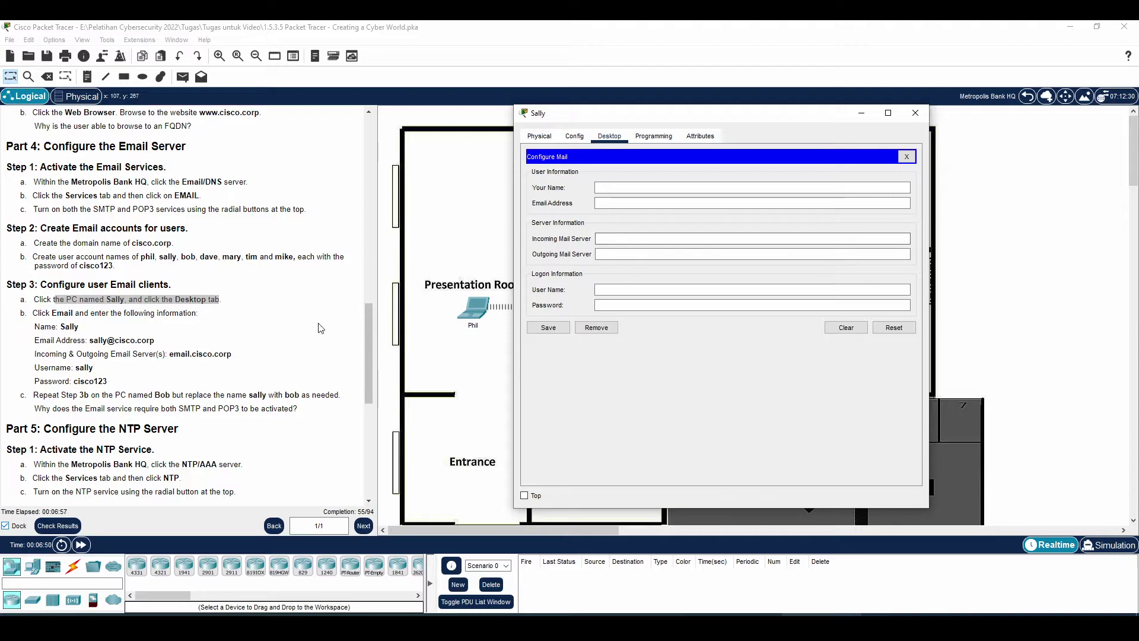
- Enter the user's display name, email address and incoming server email.cisco.corp
left_click(661, 189)
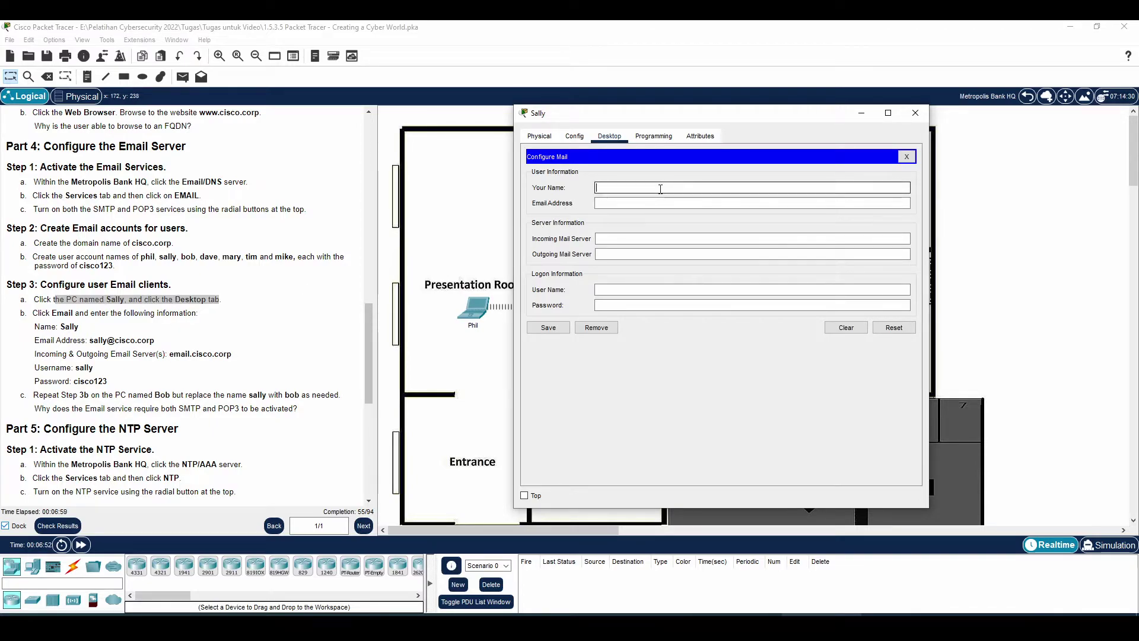
type("sally")
key("Tab")
type("sally@cisco.co")
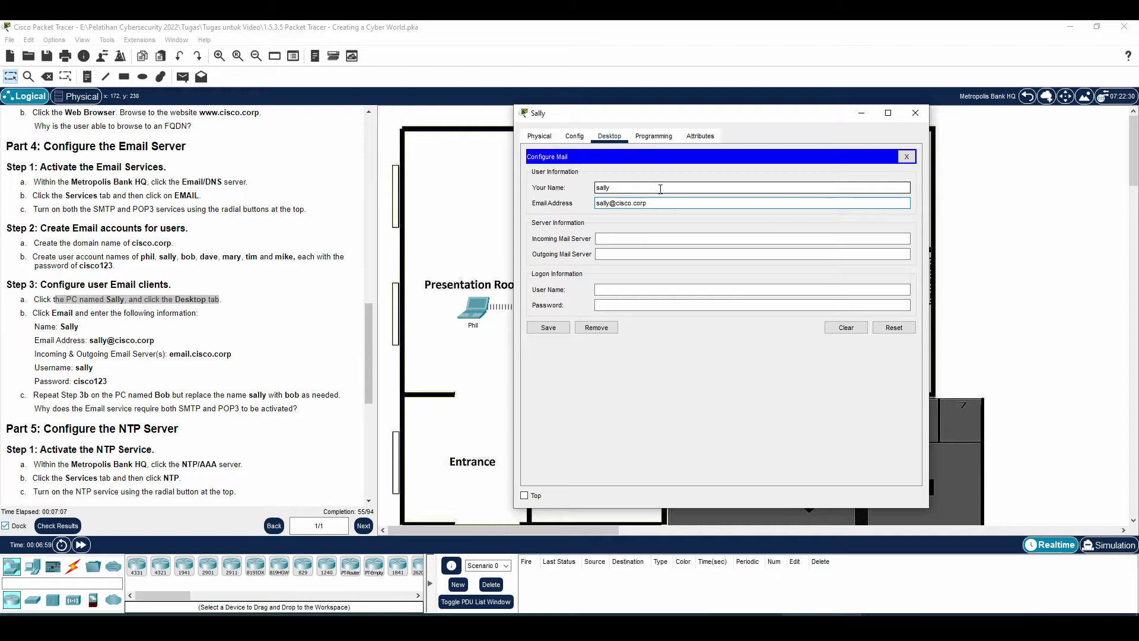
left_click(661, 237)
type("email.")
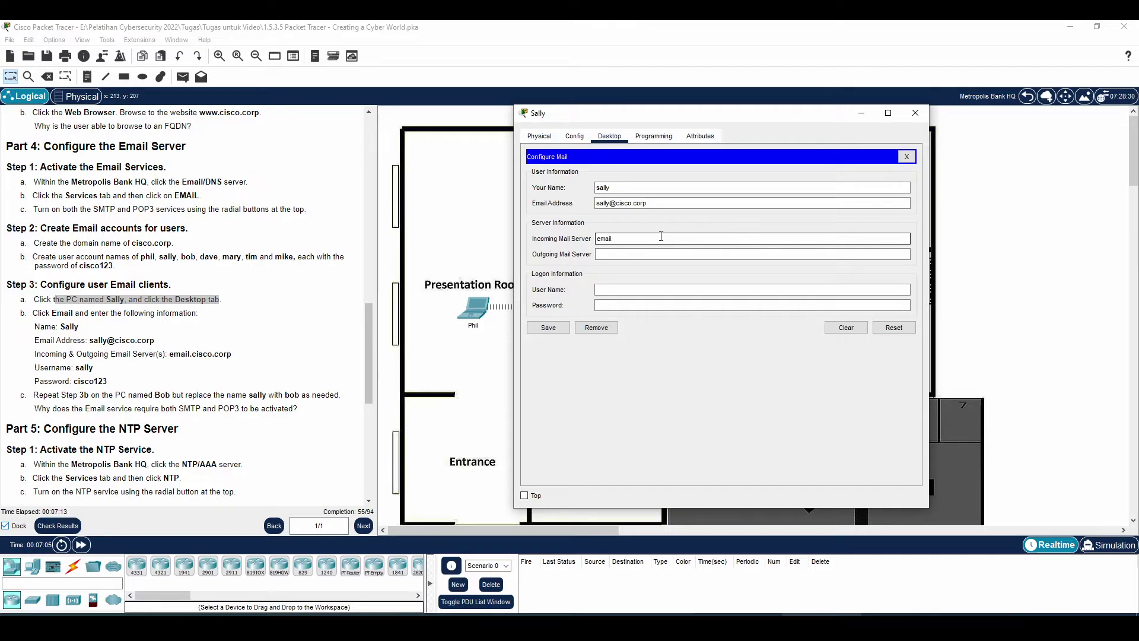
type("cisco.corp")
key("Tab")
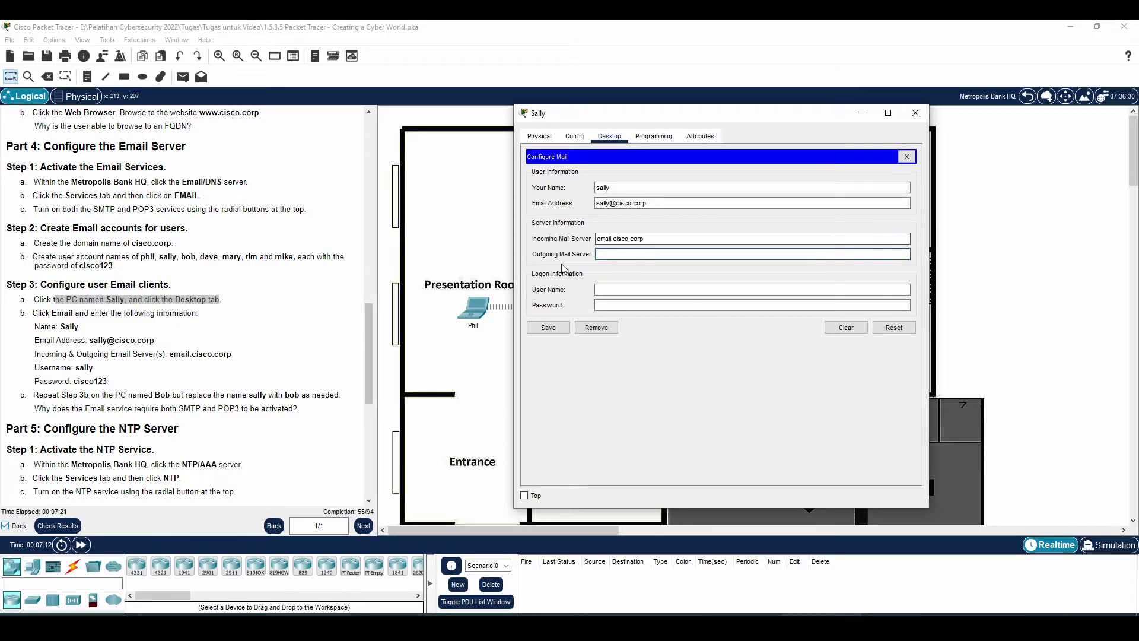
- Copy email.cisco.corp into Outgoing Mail Server, enter the login name and password, and save
left_click_drag(653, 239, 583, 249)
key("ctrl+c")
left_click(629, 254)
key("ctrl+v")
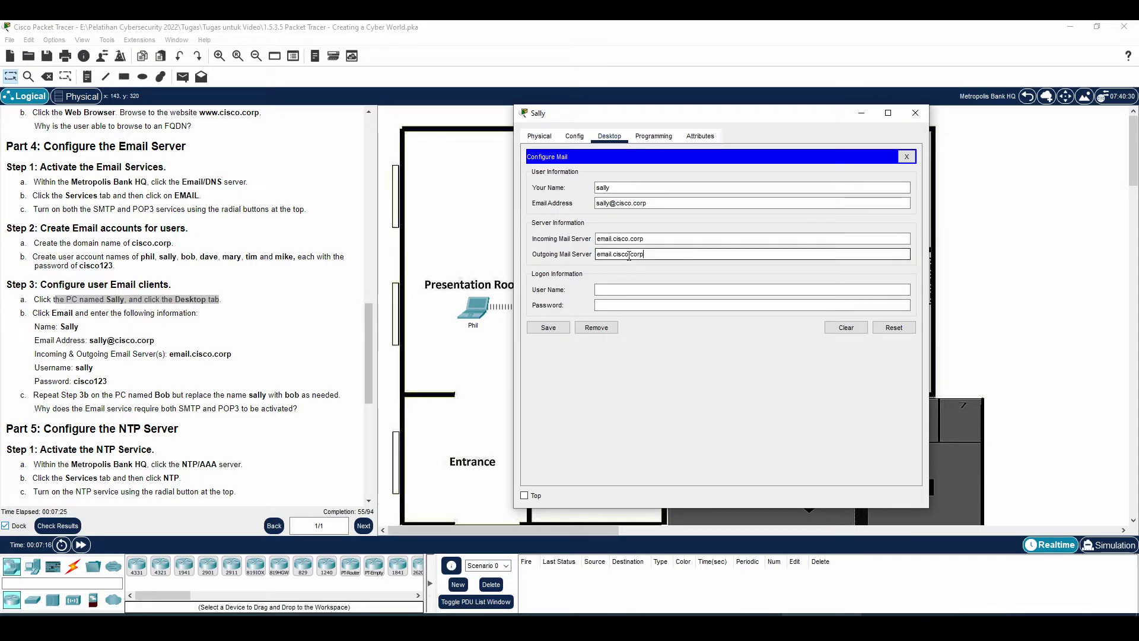
left_click(621, 289)
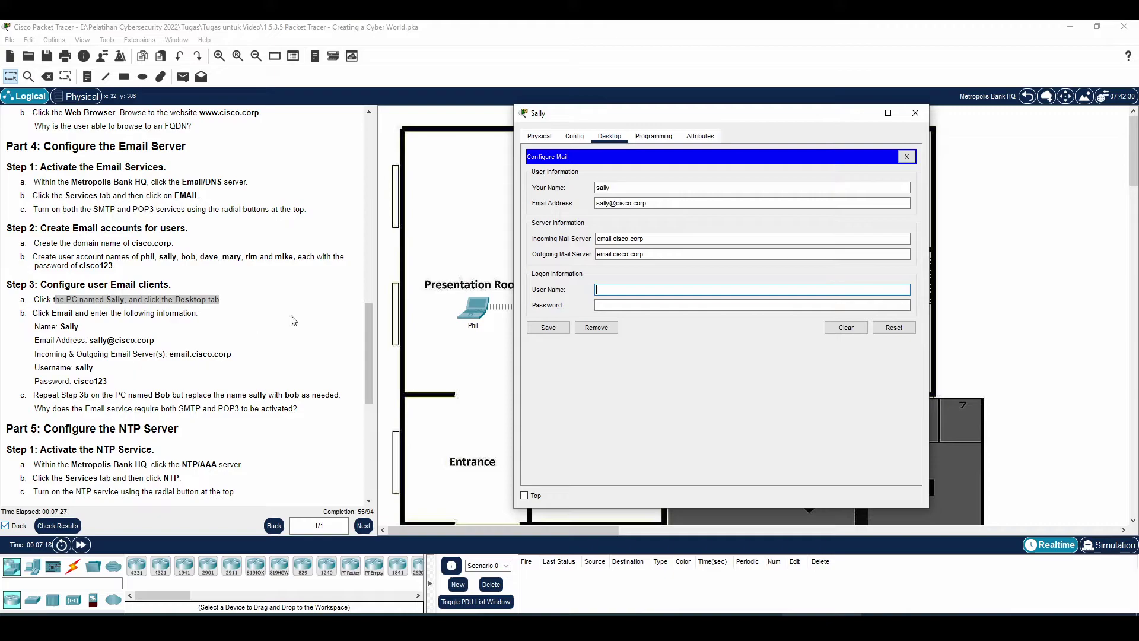
type("sally")
key("Tab")
type("cisco123")
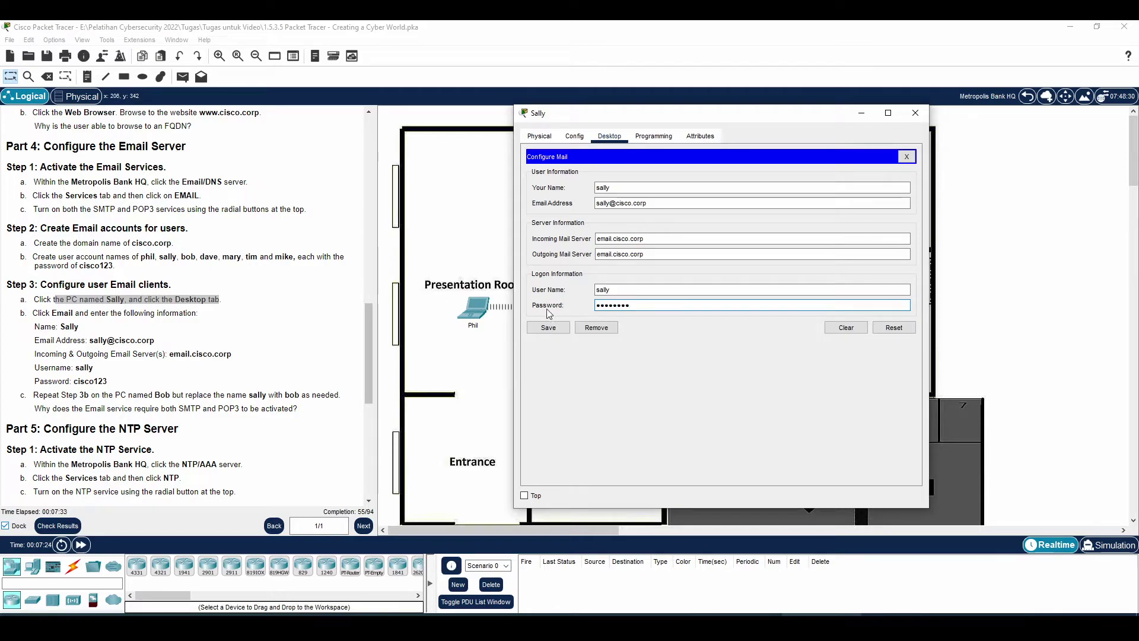
left_click(553, 330)
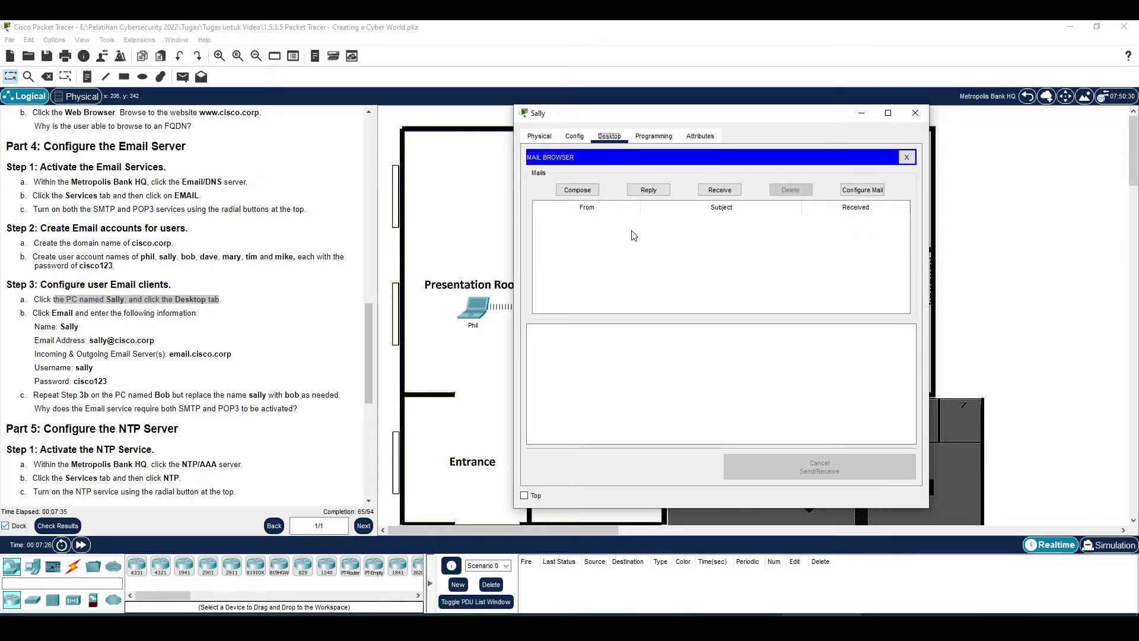
- Scroll to the email client steps and highlight the listed email settings in the instructions
scroll(100, 336, "down", 2)
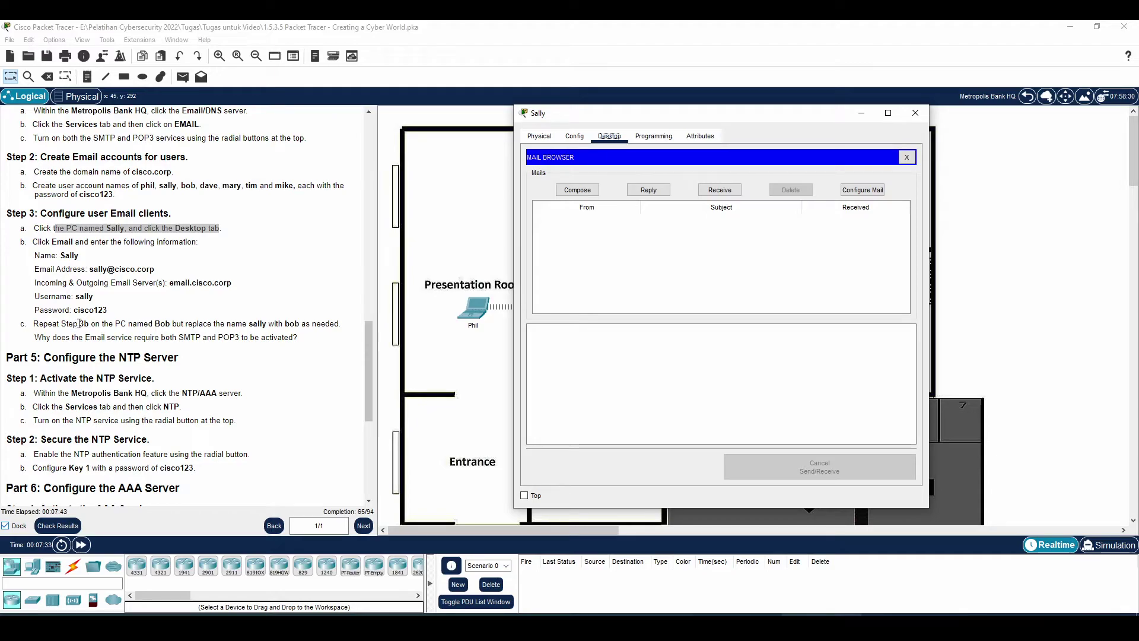
double_click(80, 324)
left_click_drag(32, 246, 128, 323)
left_click(131, 318)
left_click_drag(67, 248, 335, 325)
left_click(335, 326)
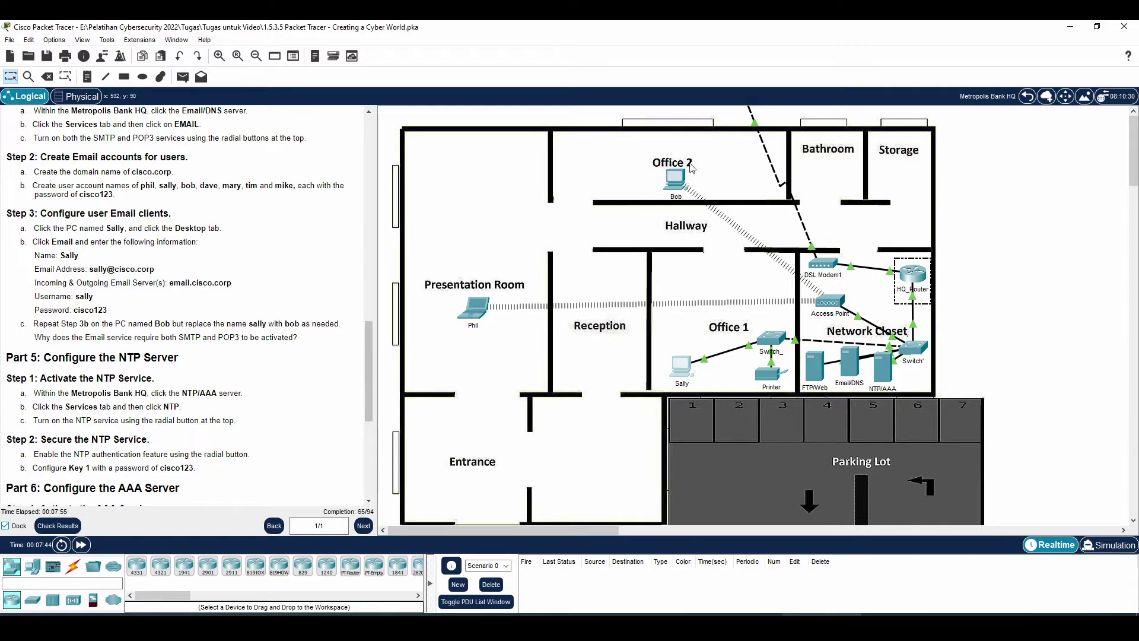
- Open the Office 2 PC's email setup and enter the user's display name and email address
left_click(676, 179)
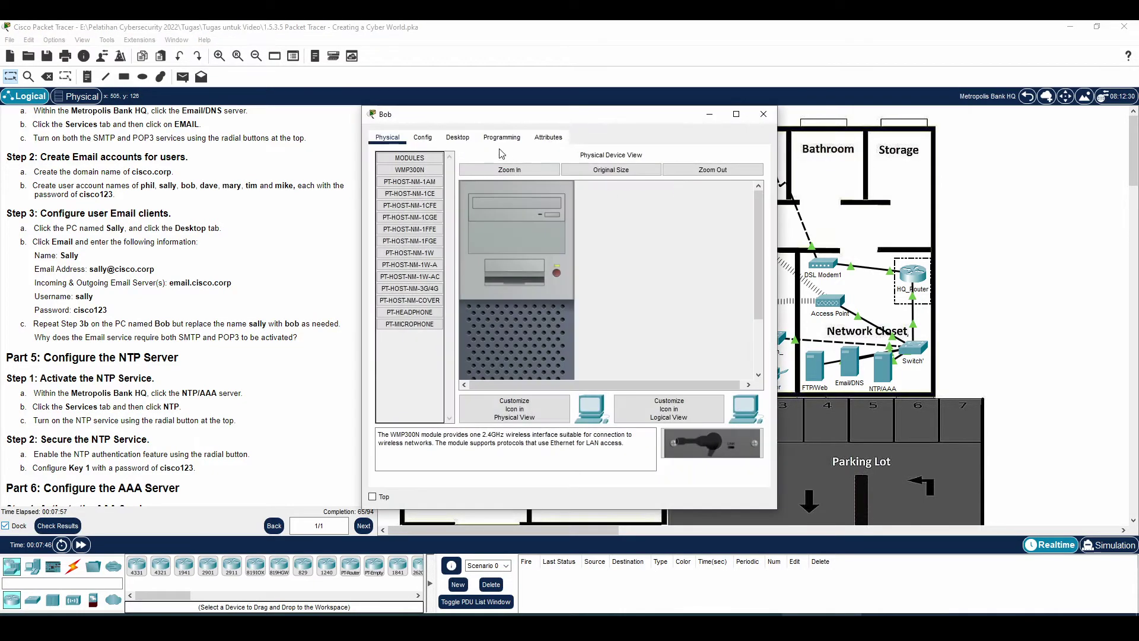
left_click(457, 137)
left_click(405, 389)
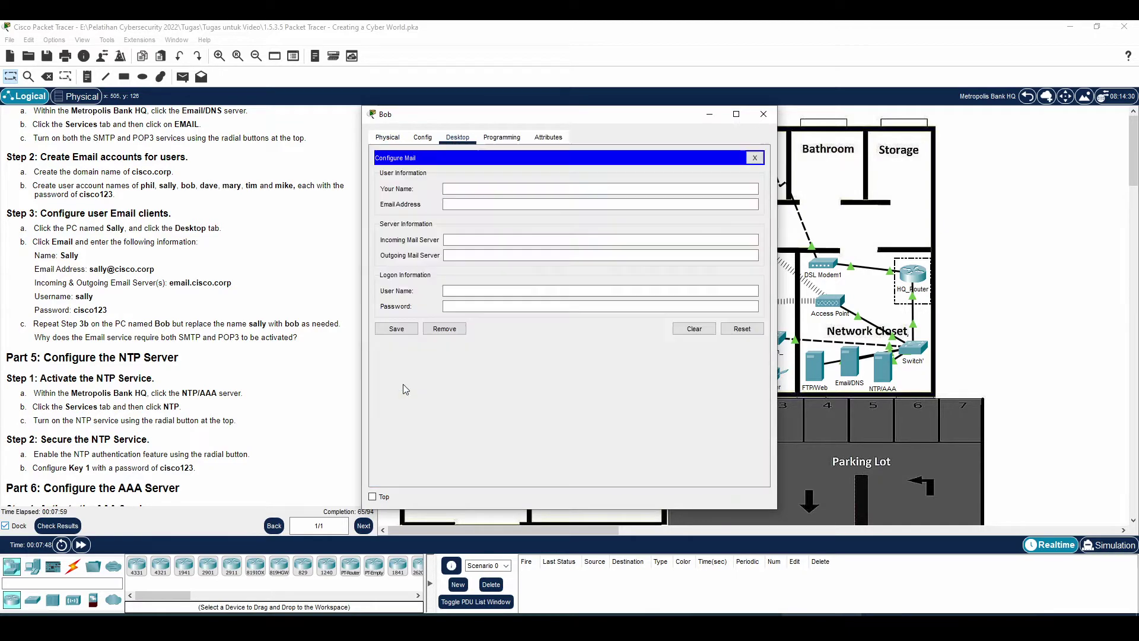
left_click(474, 189)
type("bob")
key("Tab")
type("bb")
key("BackSpace")
type("on@")
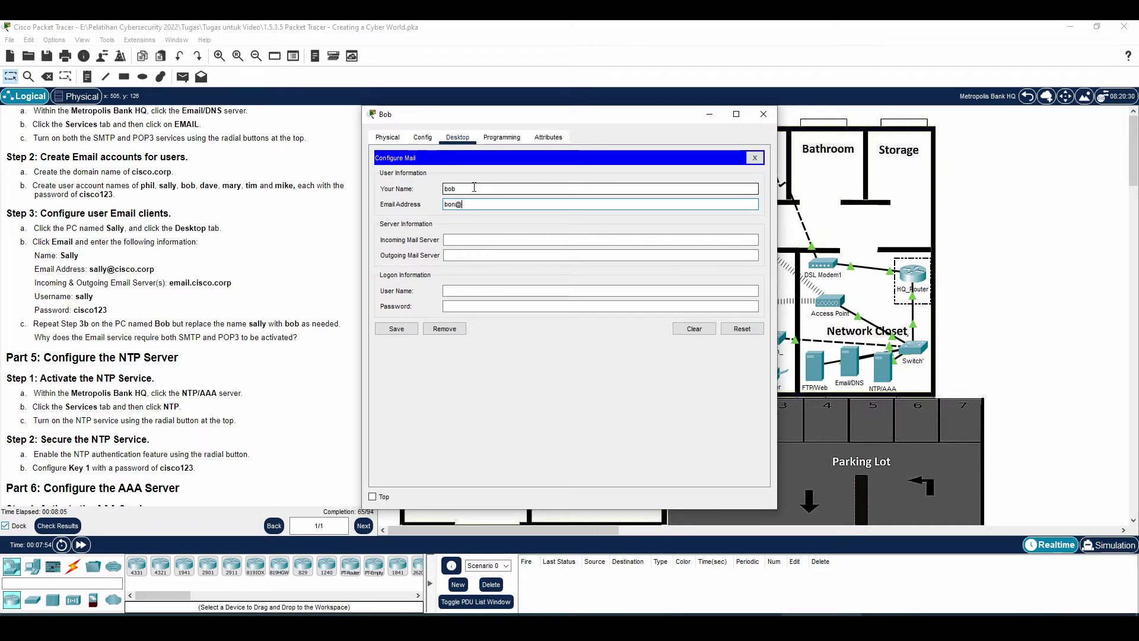
type("cisco.co")
key("Tab")
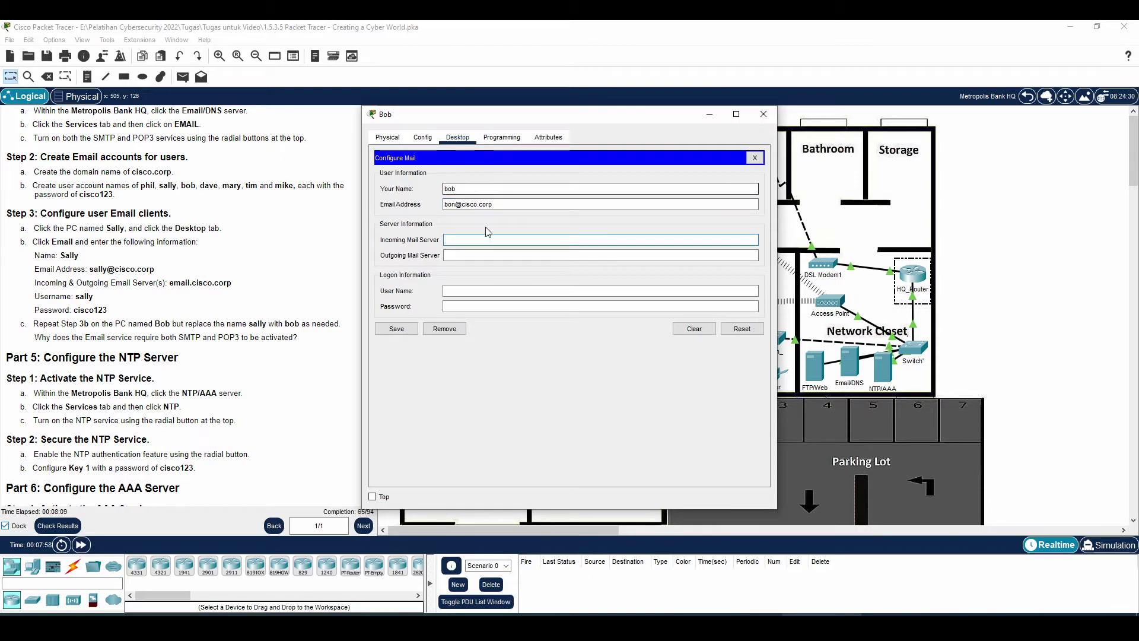
- Paste email.cisco.corp as incoming and outgoing server, enter the login name and password, and save
key("ctrl+v")
key("Tab")
key("ctrl+v")
key("Tab")
type("bob")
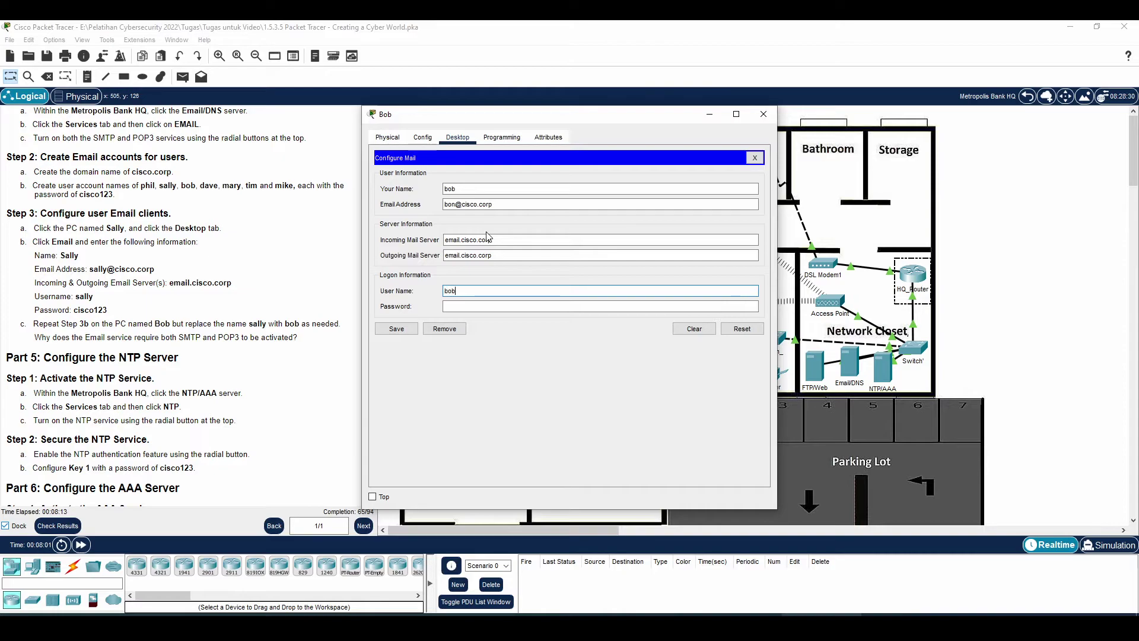
key("Tab")
type("cisco123")
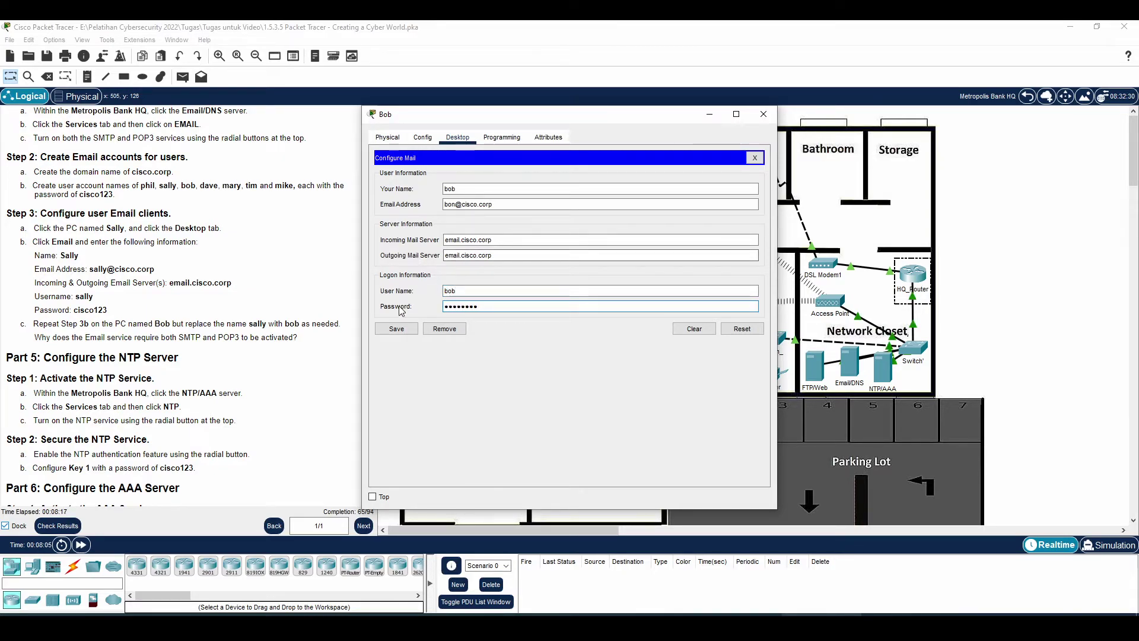
left_click(389, 331)
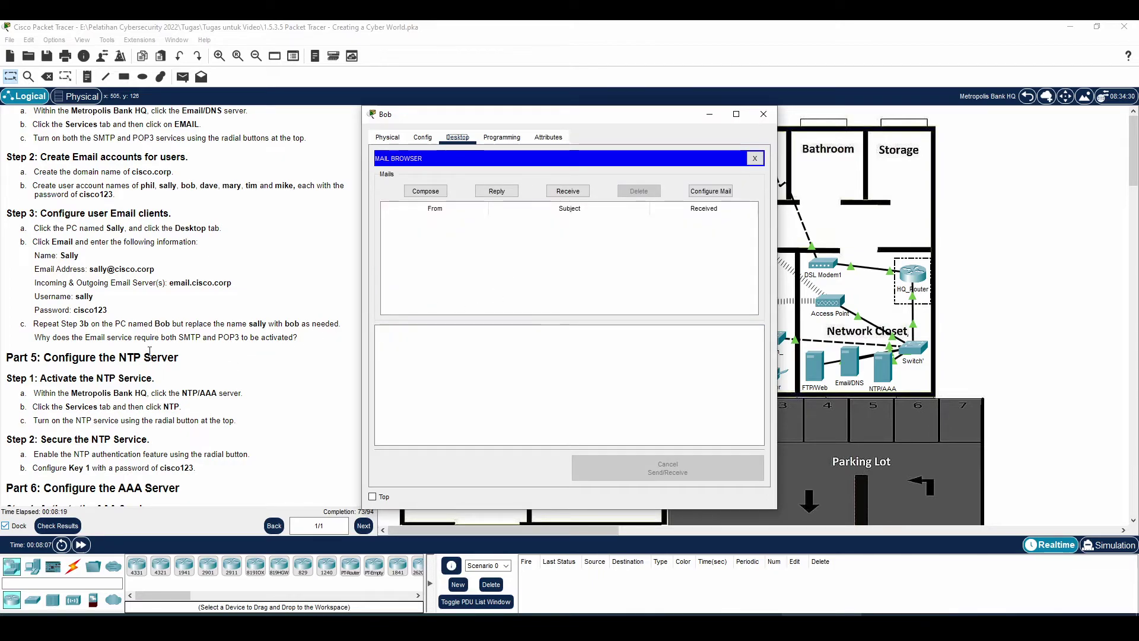
- Highlight the SMTP and POP3 question in the instructions
left_click(114, 337)
left_click_drag(115, 337, 283, 337)
left_click_drag(70, 337, 296, 341)
left_click(296, 343)
left_click_drag(217, 339, 300, 339)
left_click(191, 336)
left_click_drag(173, 337, 240, 339)
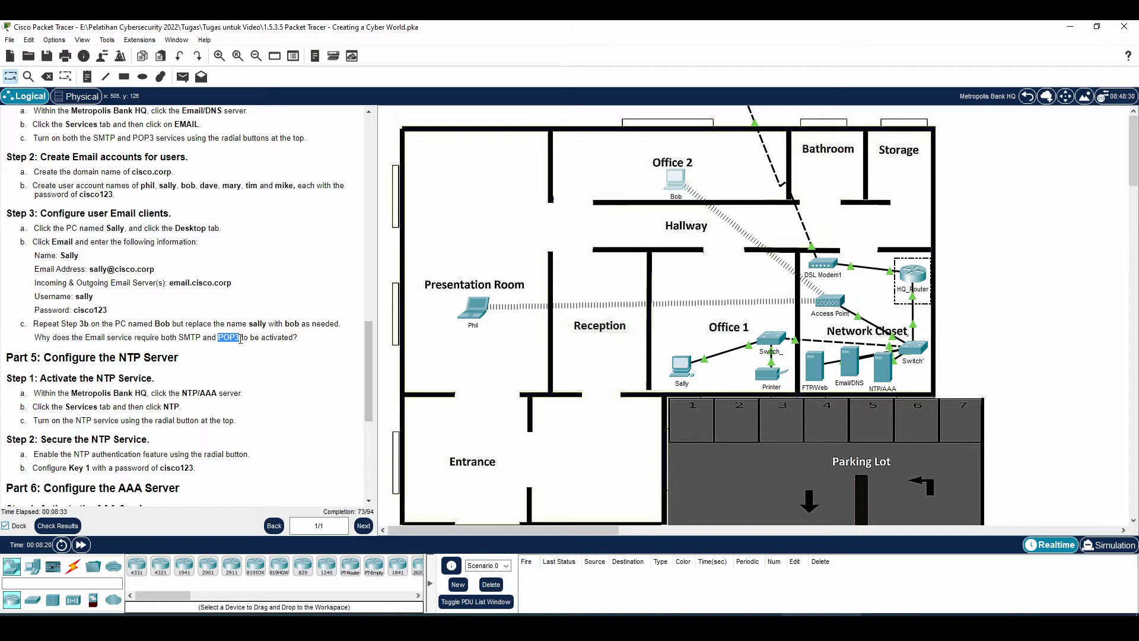
scroll(241, 338, "down", 3)
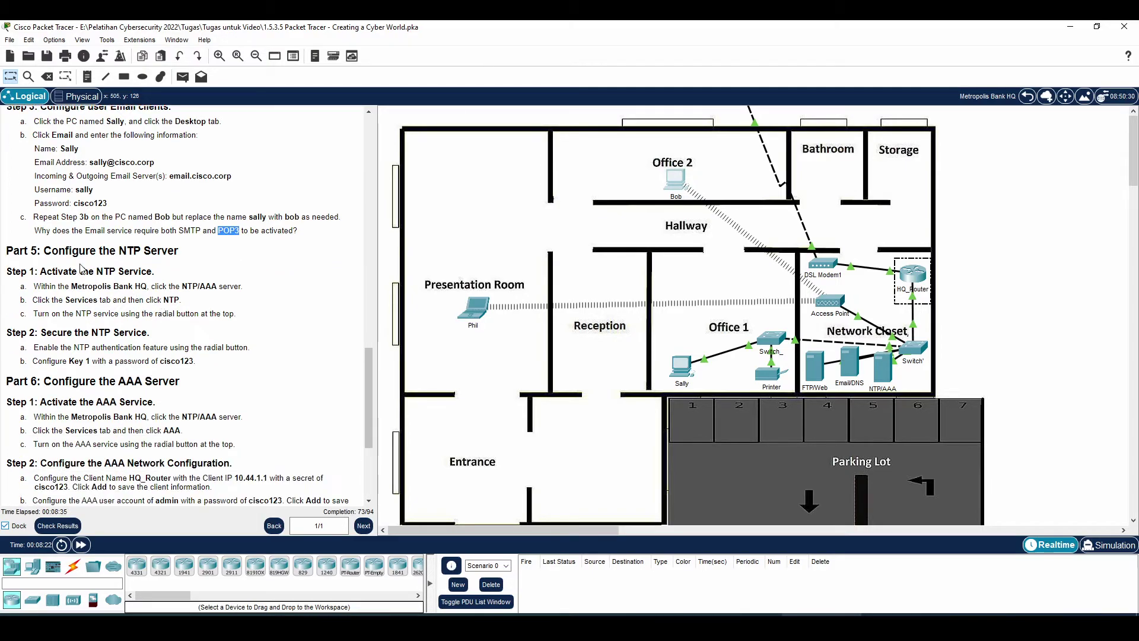
- Highlight the Part 5 NTP steps and open the NTP/AAA server in the Network Closet
left_click_drag(43, 251, 186, 259)
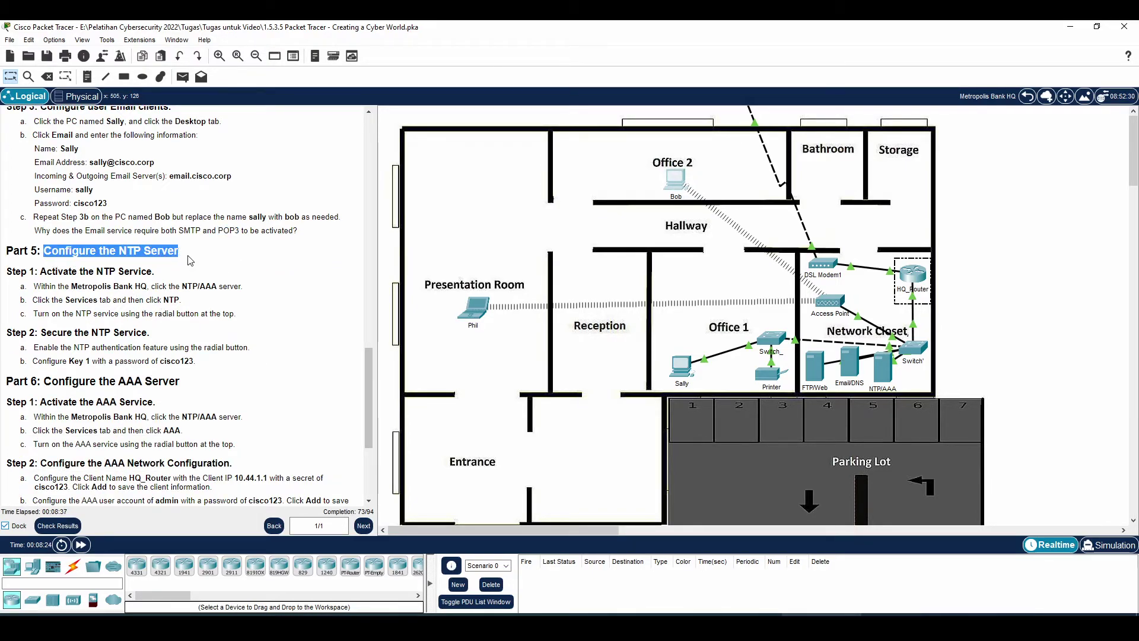
left_click_drag(51, 286, 227, 289)
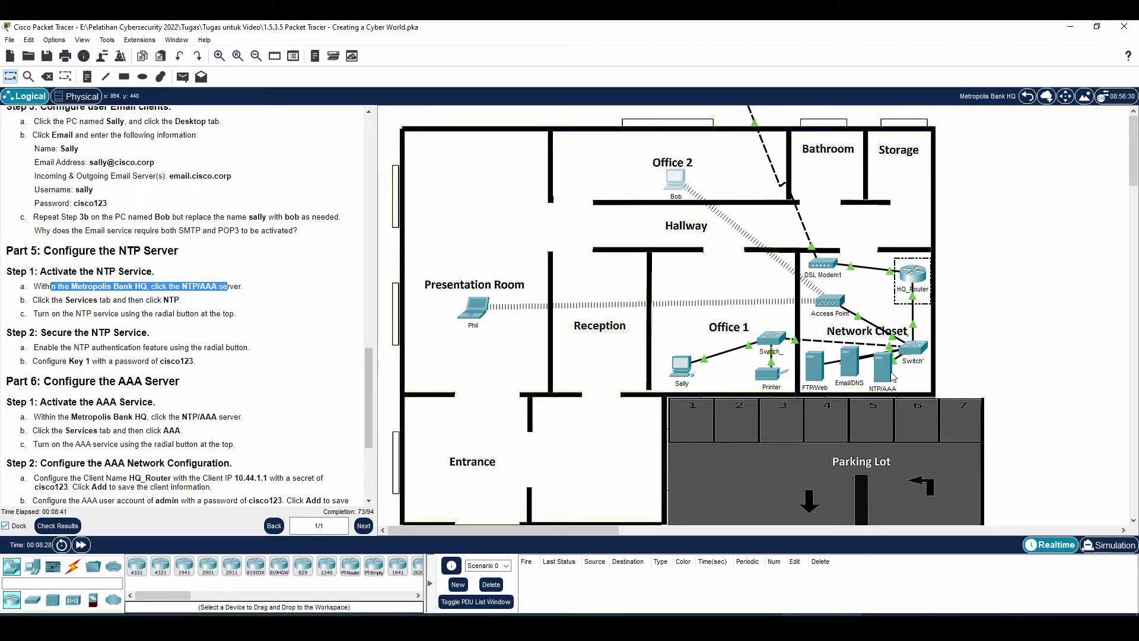
left_click(883, 365)
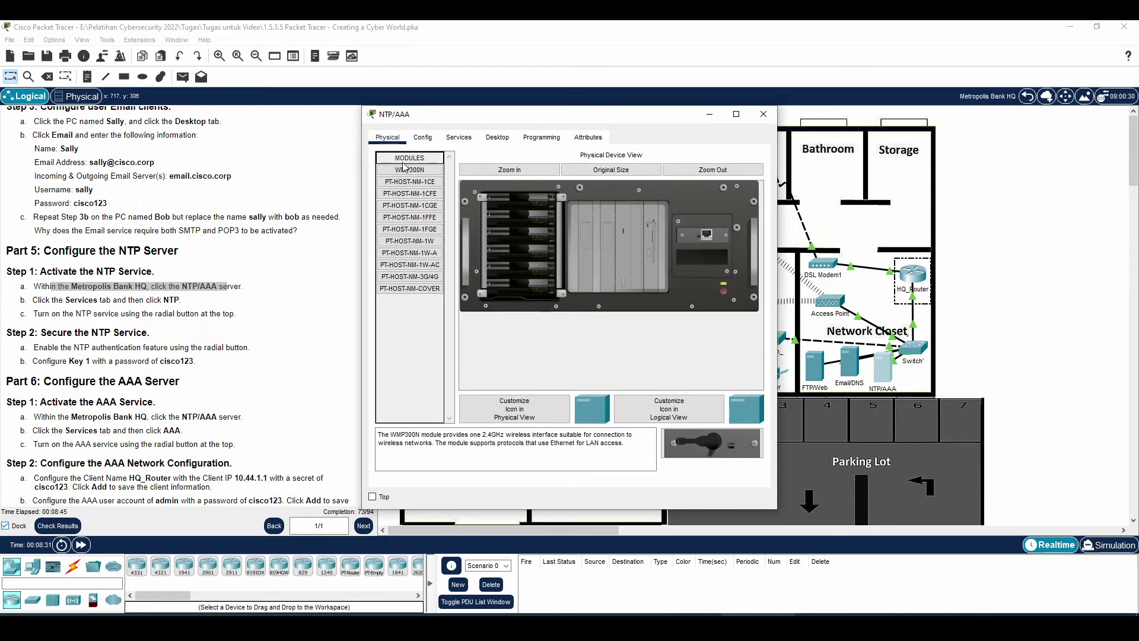
- Turn the NTP service on with authentication enabled and key 1
left_click(471, 139)
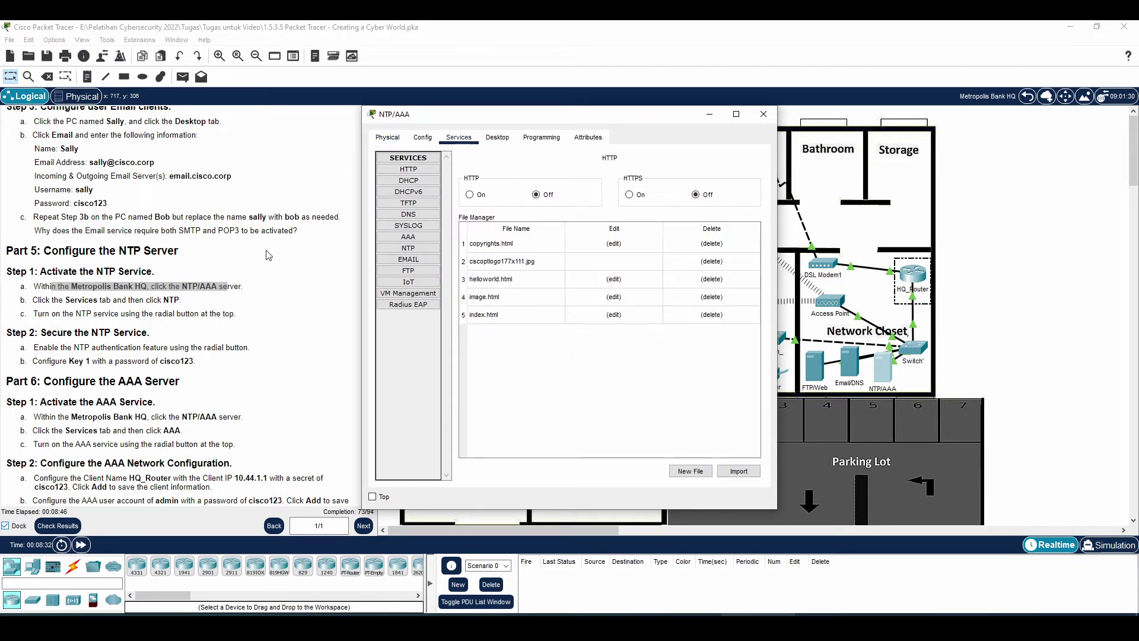
left_click(407, 249)
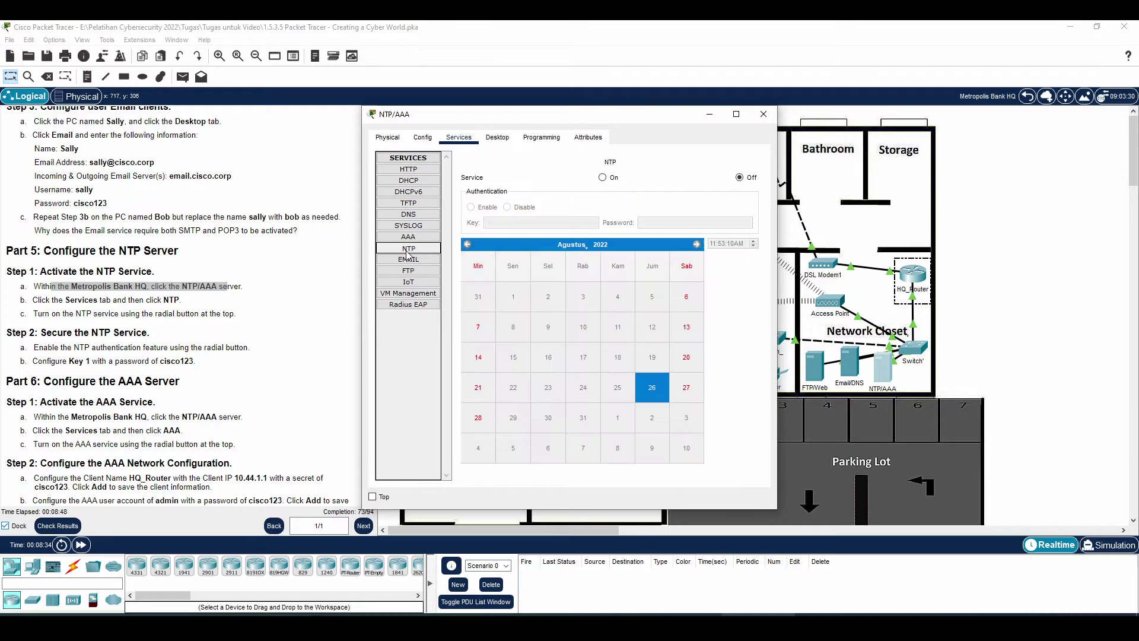
left_click(603, 177)
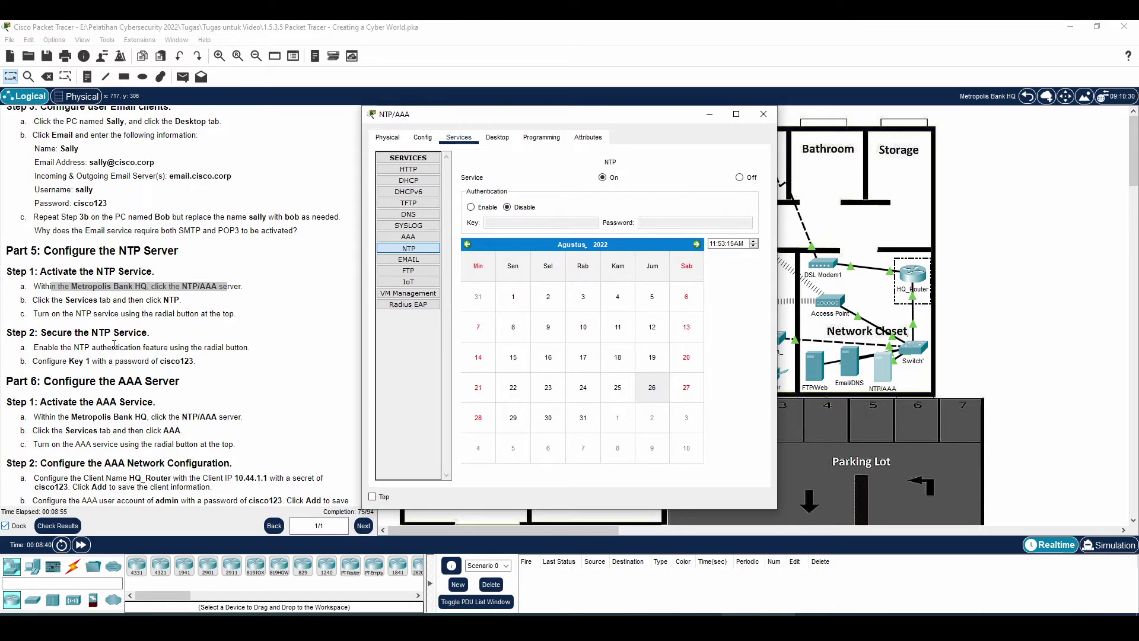
left_click(471, 207)
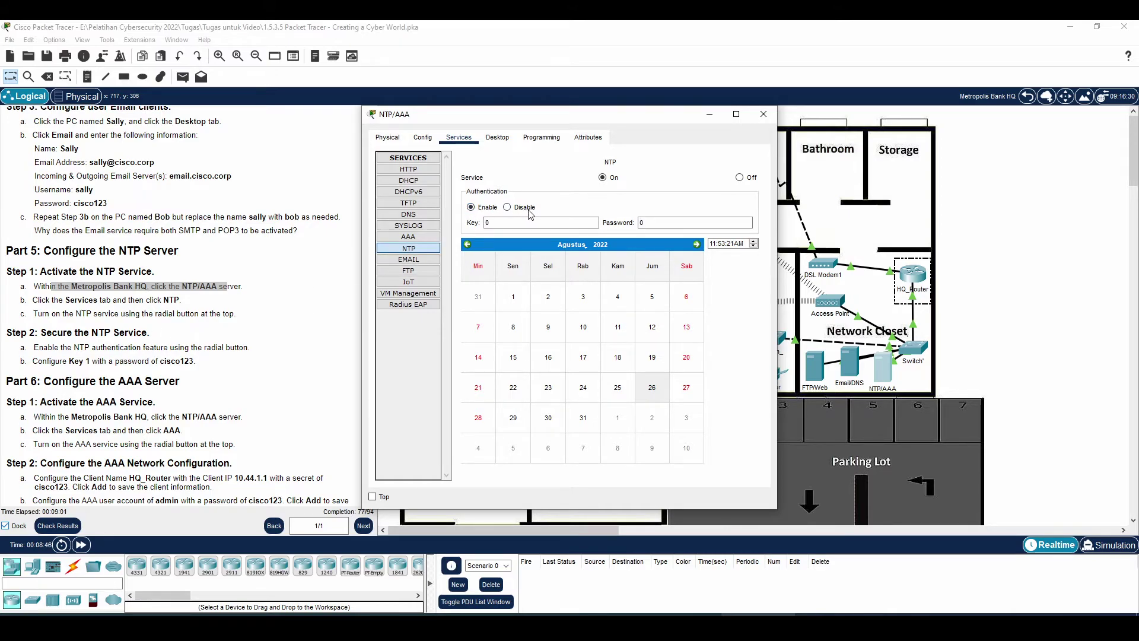
double_click(499, 223)
type("1")
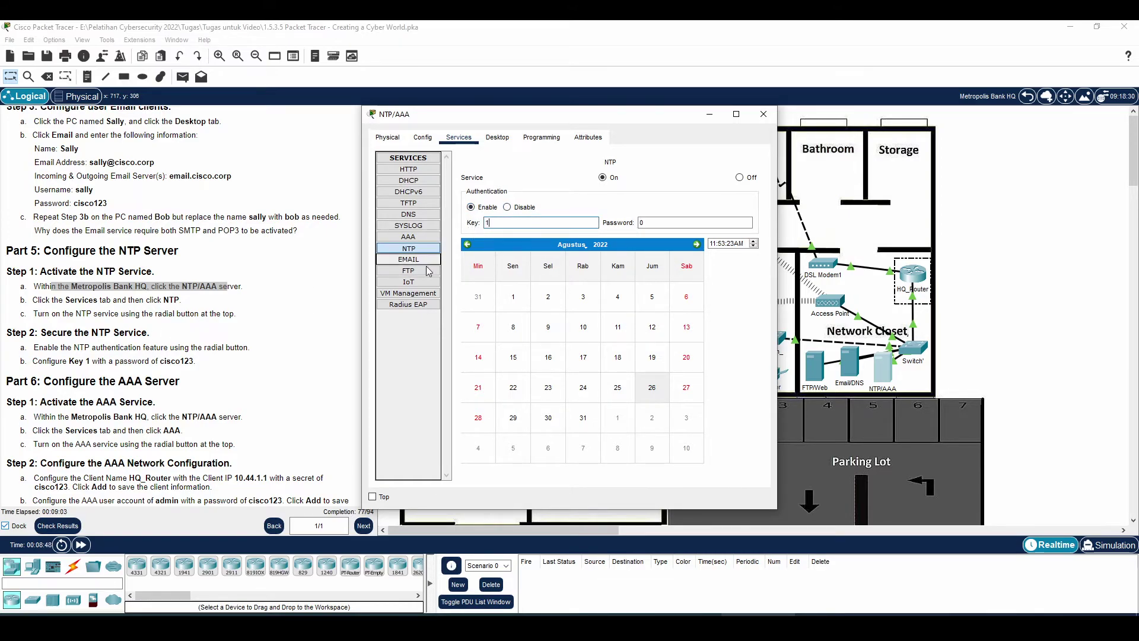
key("Tab")
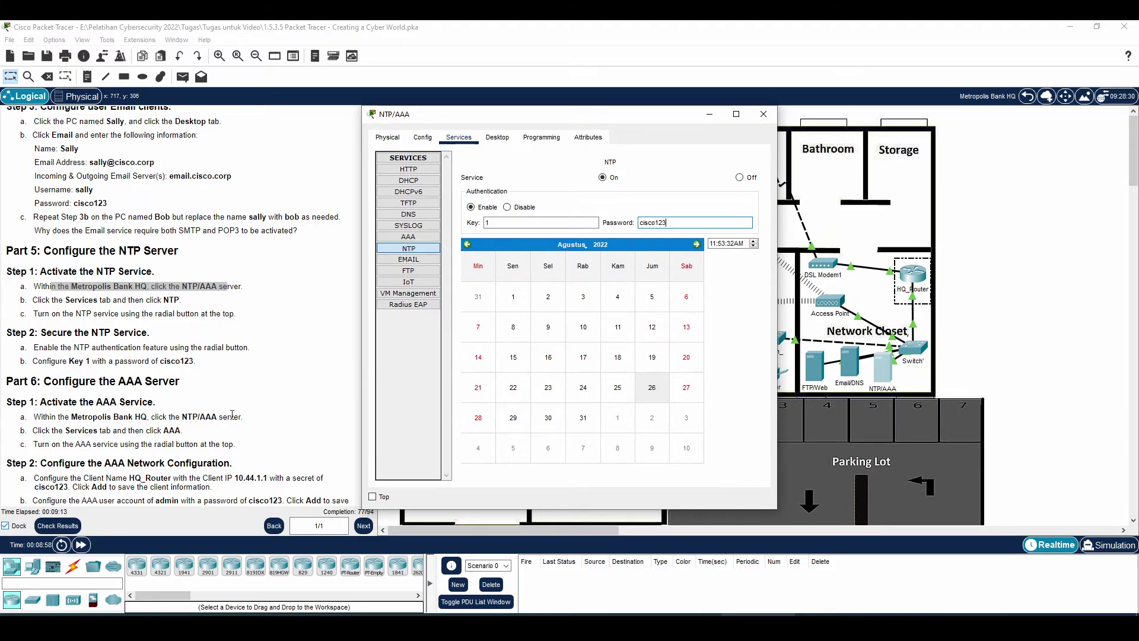
left_click_drag(78, 431, 183, 430)
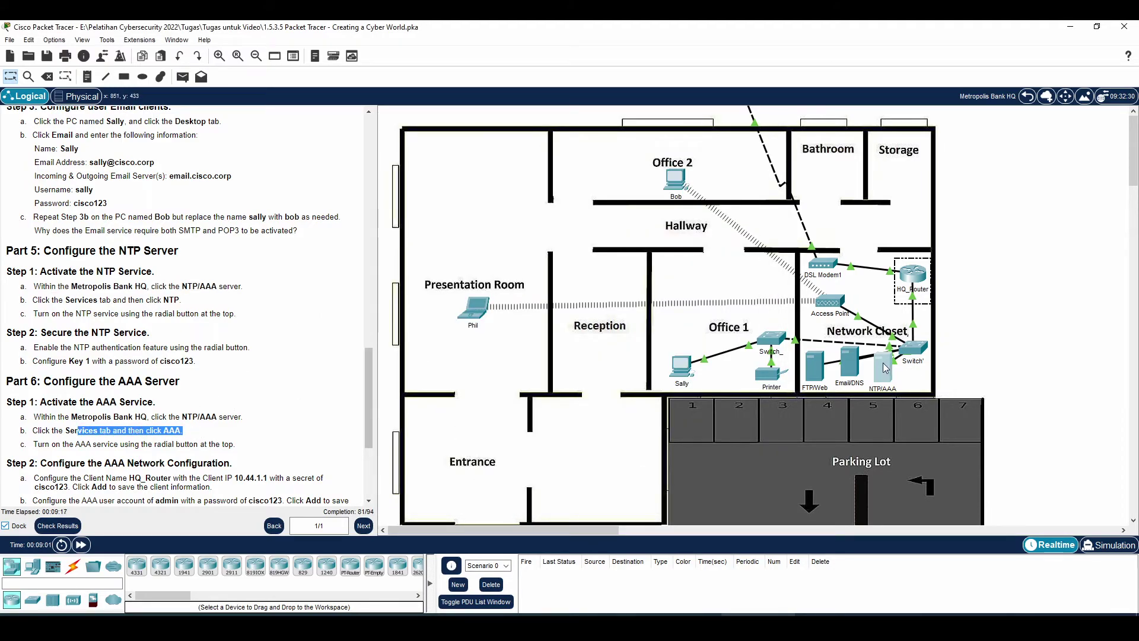
- Select the AAA service on the NTP/AAA server and set it On
left_click(885, 368)
left_click(410, 237)
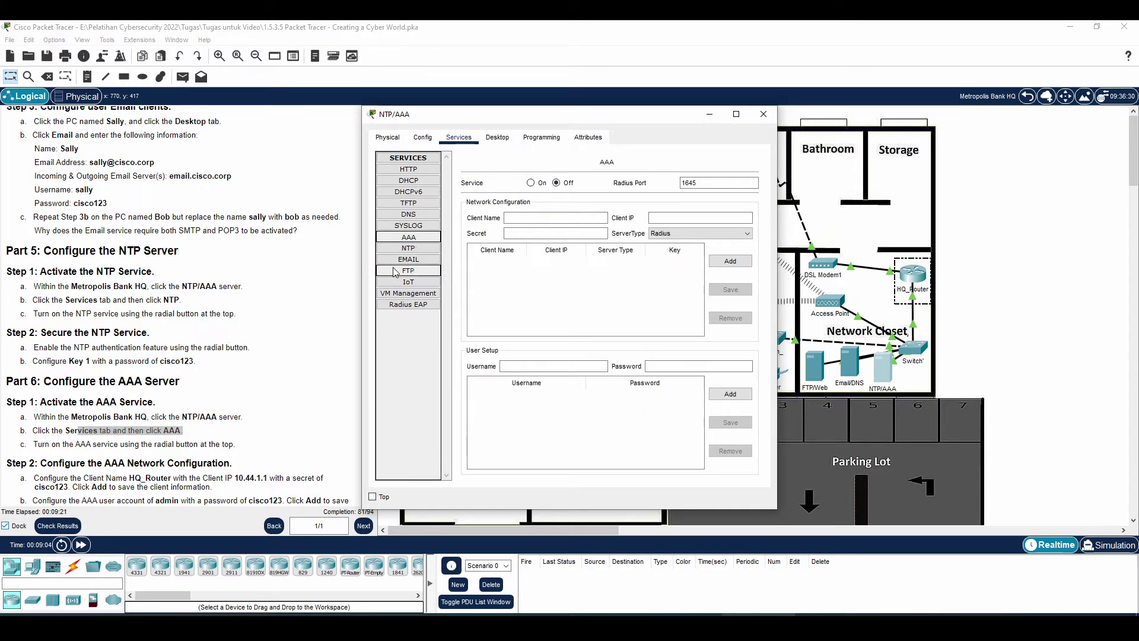
left_click(70, 444)
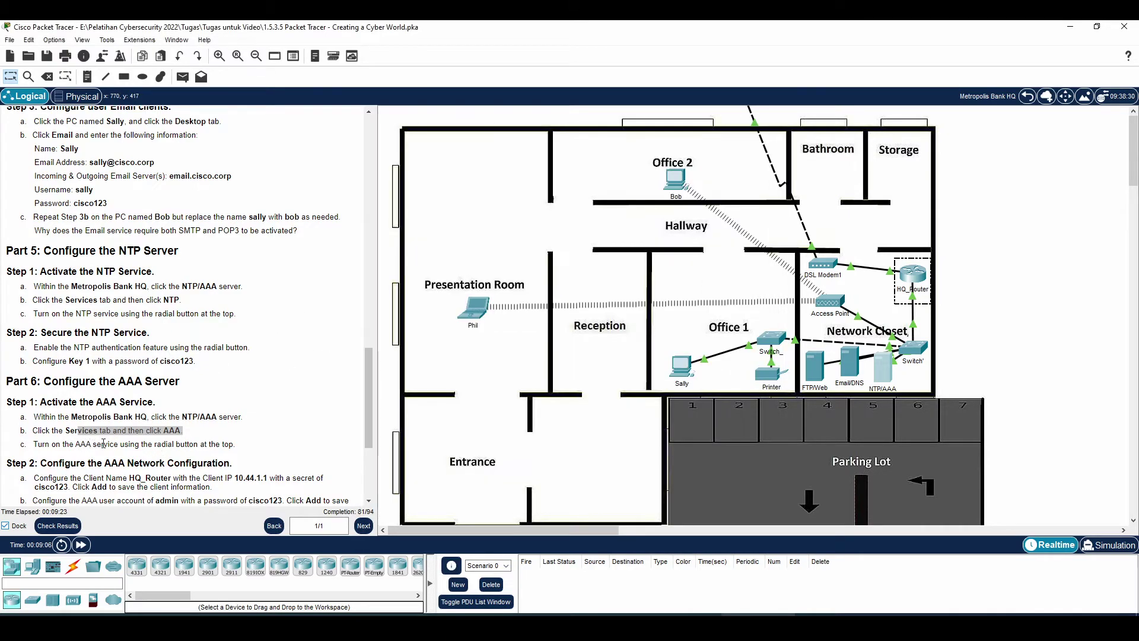
left_click_drag(75, 444, 164, 443)
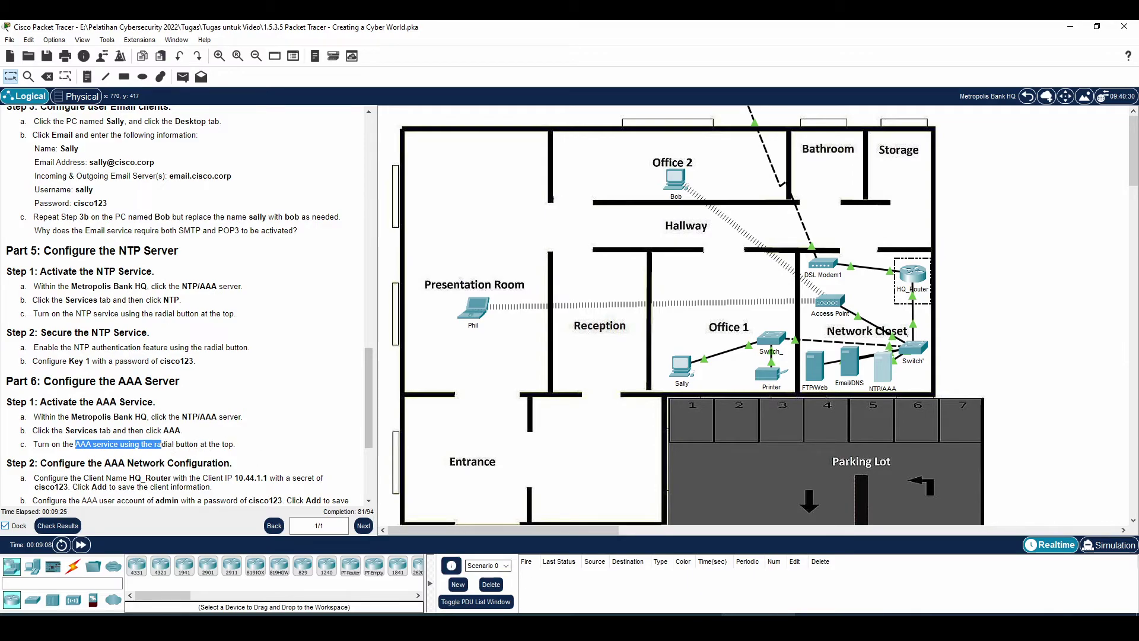
left_click(832, 615)
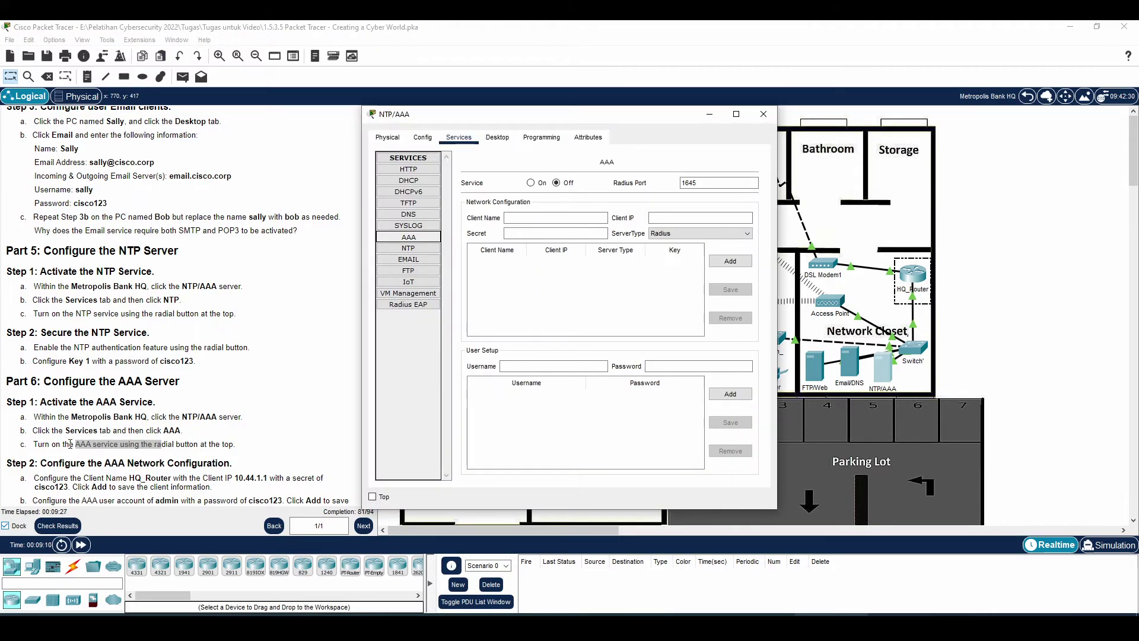
left_click(531, 183)
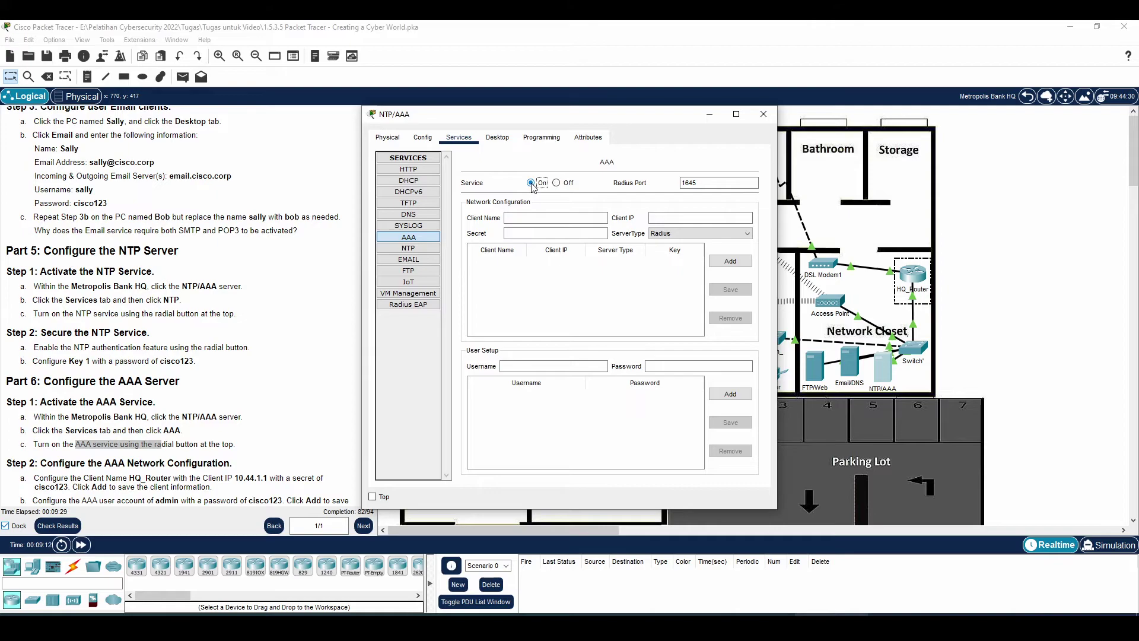
scroll(231, 437, "down", 2)
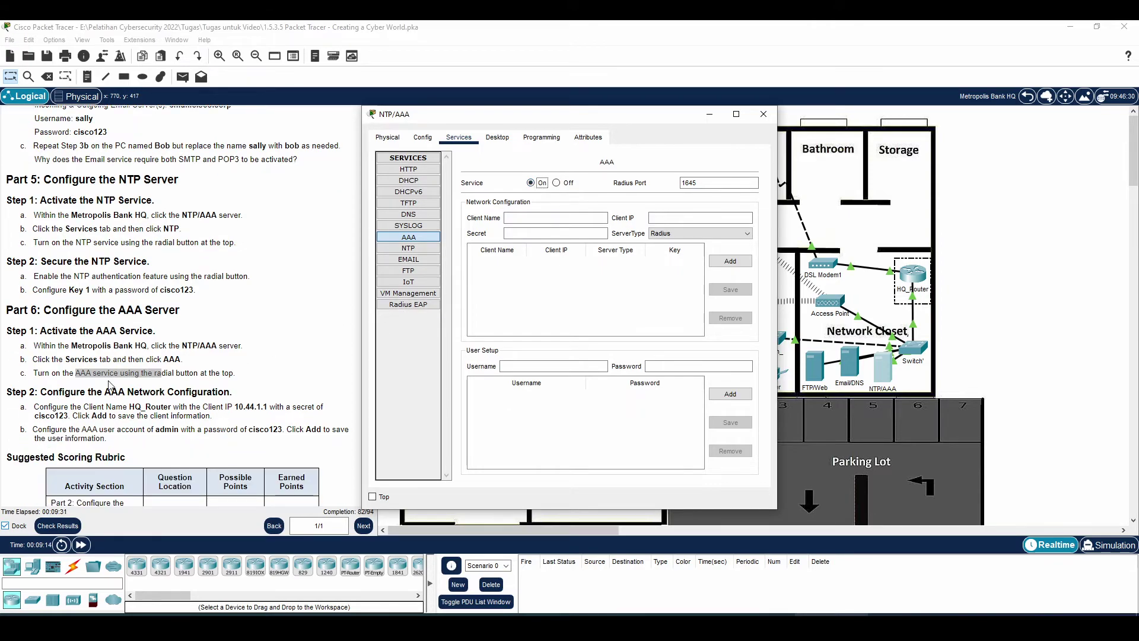
scroll(79, 418, "down", 2)
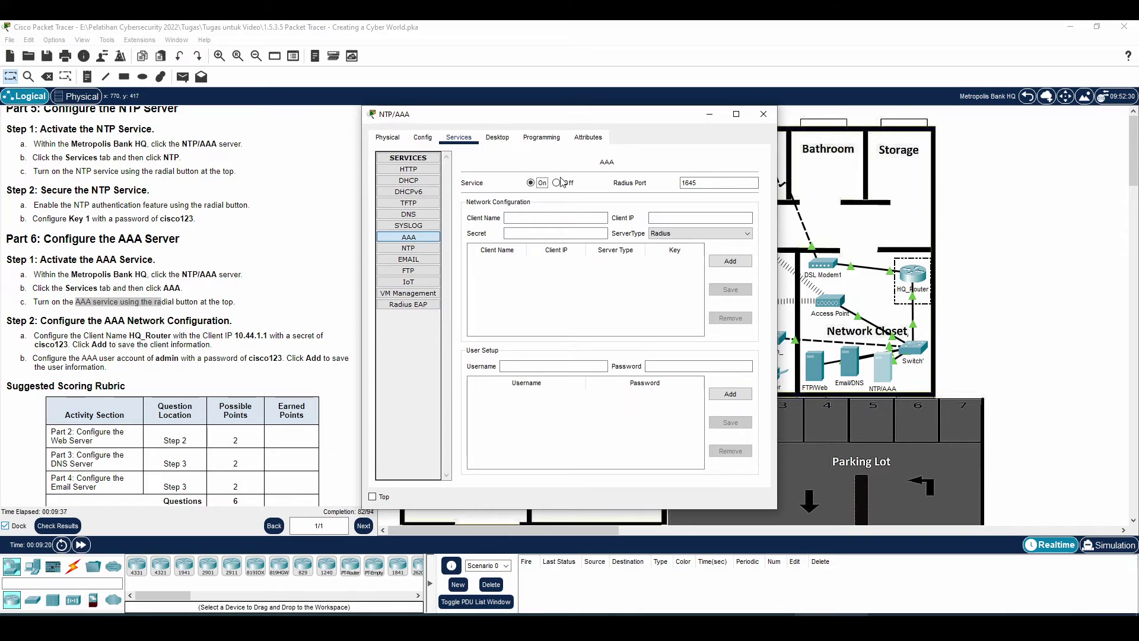
- Add HQ_Router at 10.44.1.1 as a RADIUS client with its shared secret
left_click(669, 216)
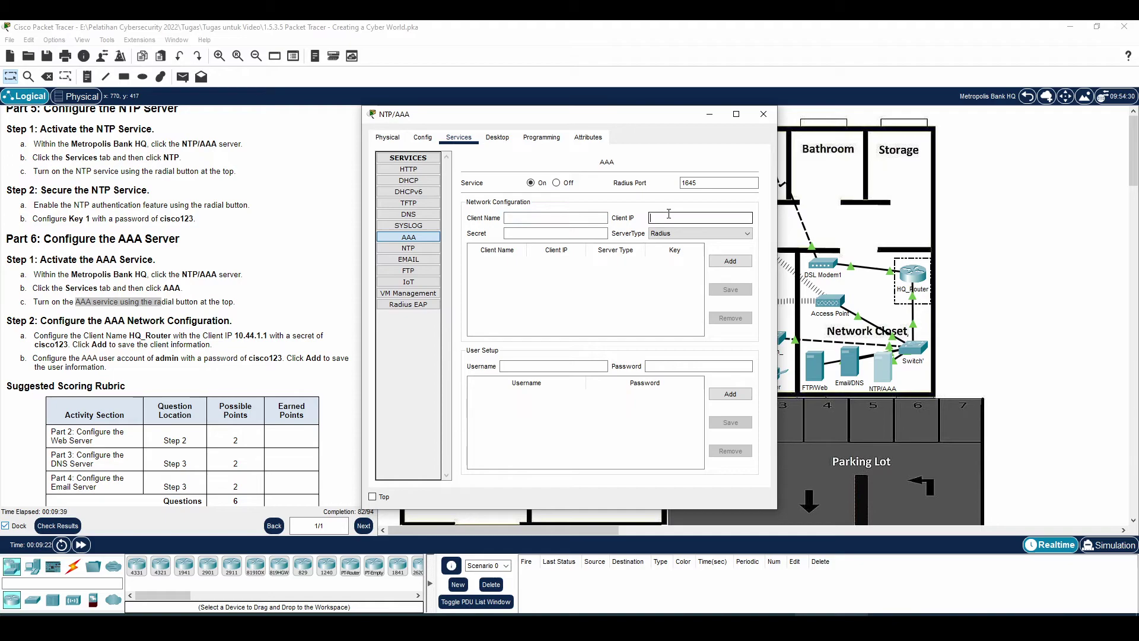
left_click(552, 217)
type("HQ_Router")
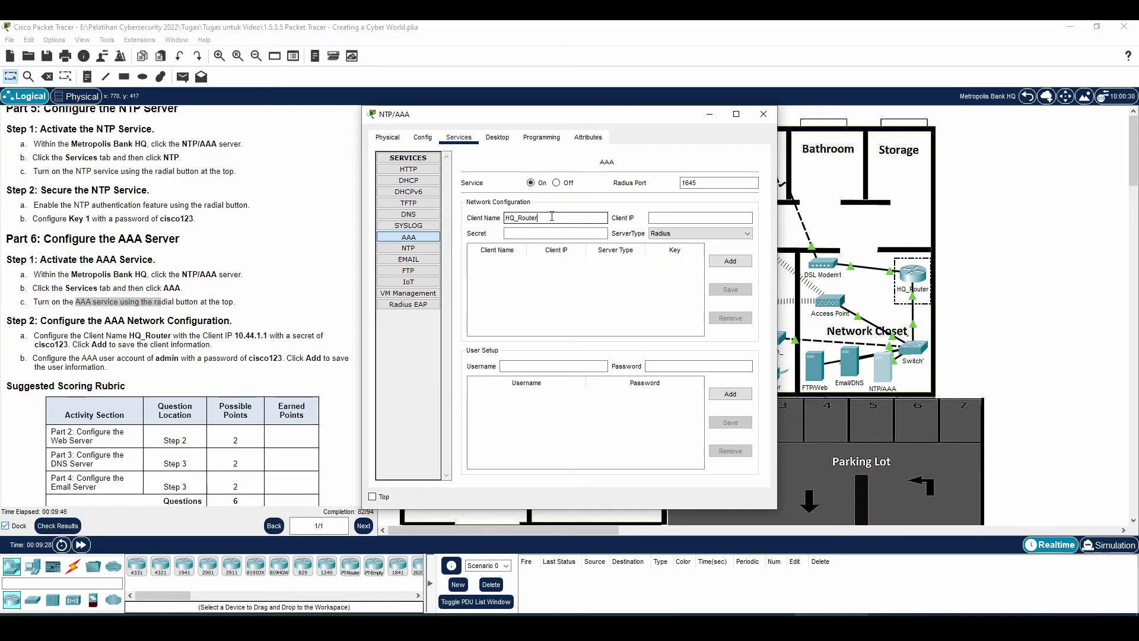
key("Tab")
type("10.44.")
left_click(549, 232)
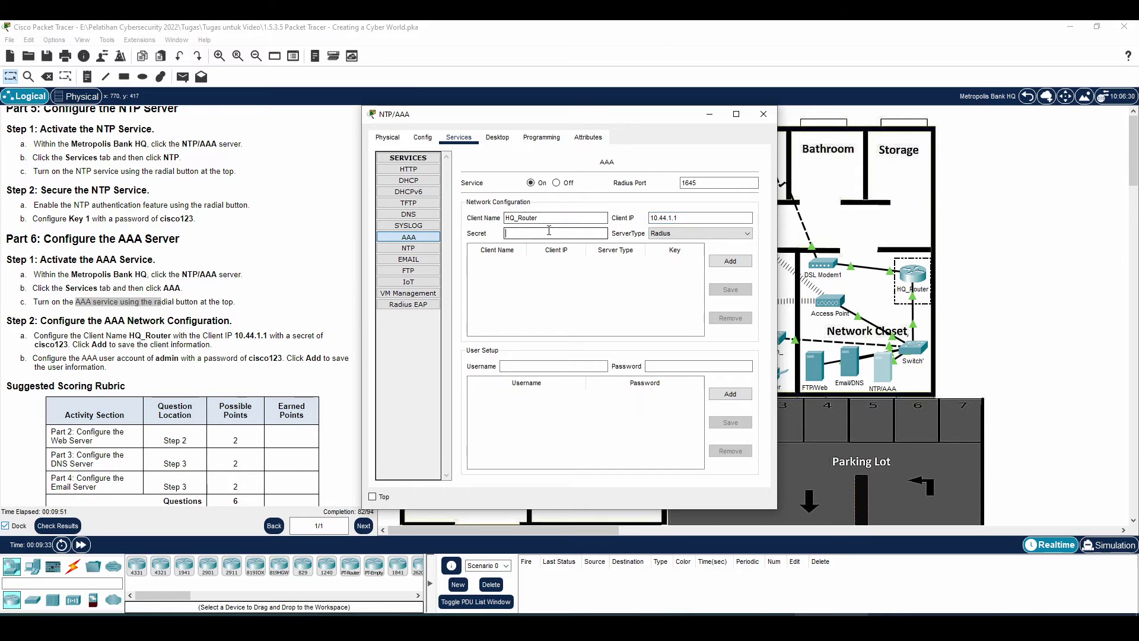
type("cisco123")
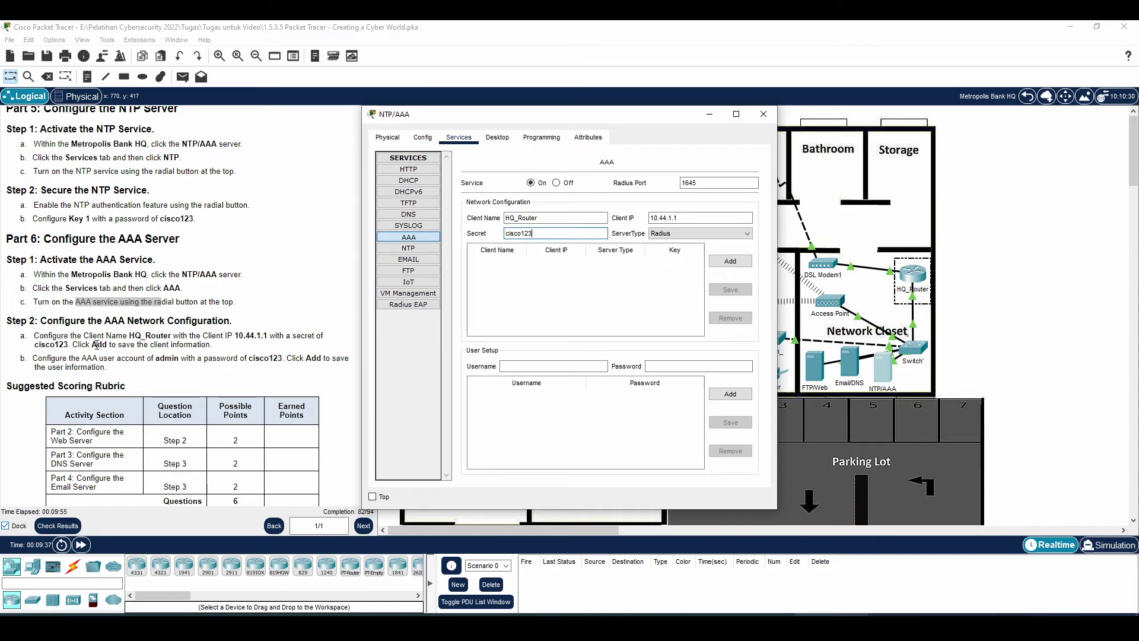
left_click(732, 263)
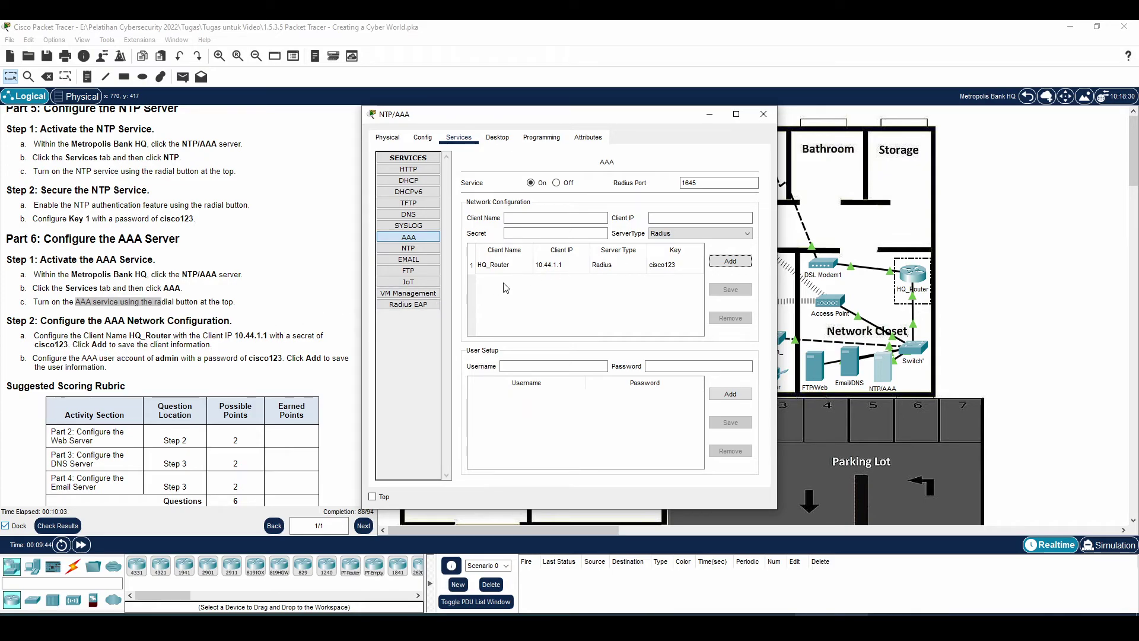
- Add the admin user account with its password, then close the AAA server window
left_click(514, 365)
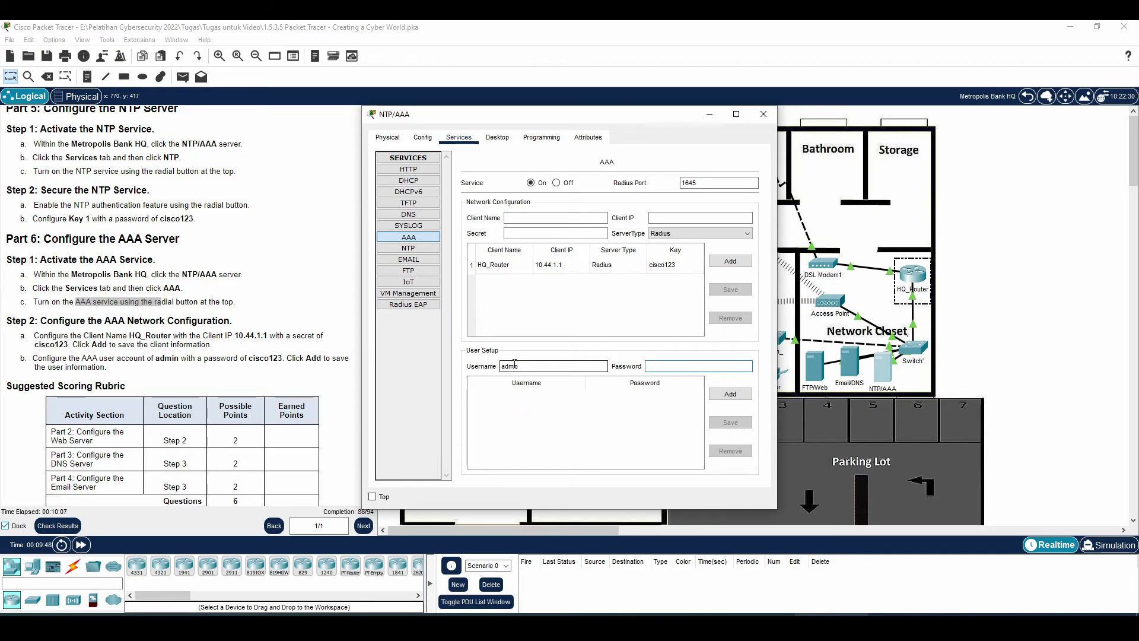
type("cisco123")
left_click(733, 395)
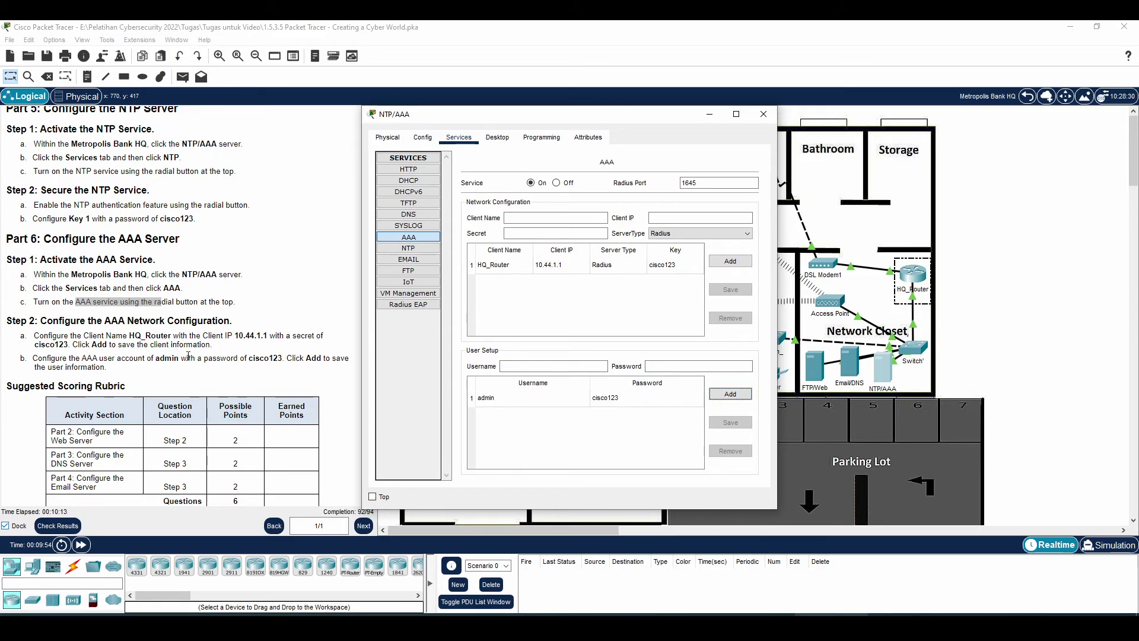
scroll(189, 355, "down", 2)
scroll(188, 356, "up", 1)
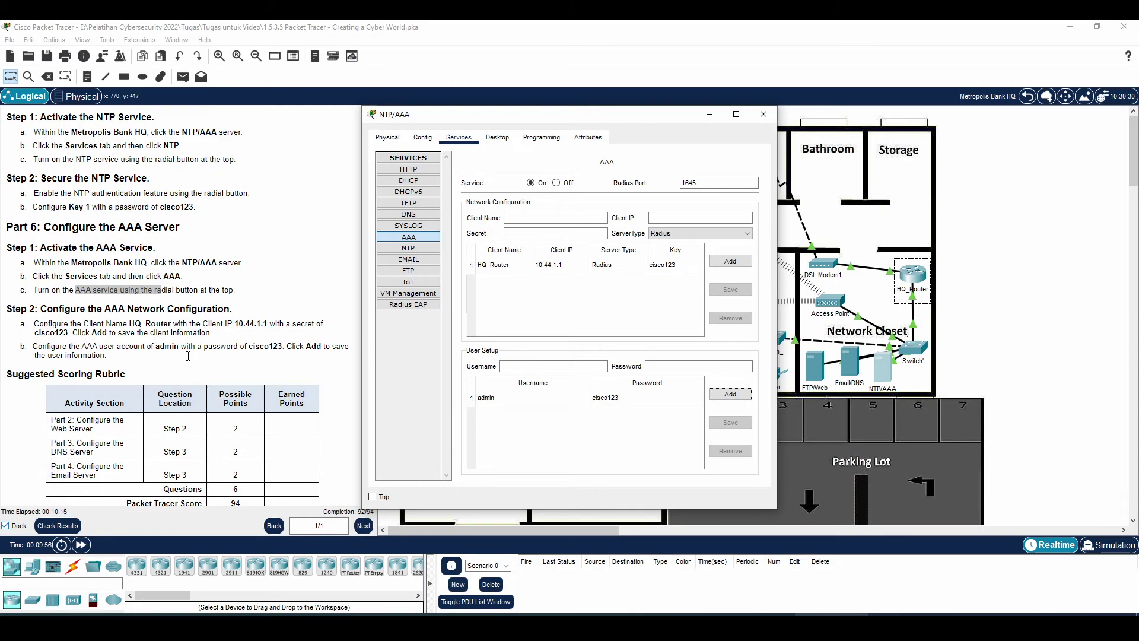
left_click(189, 356)
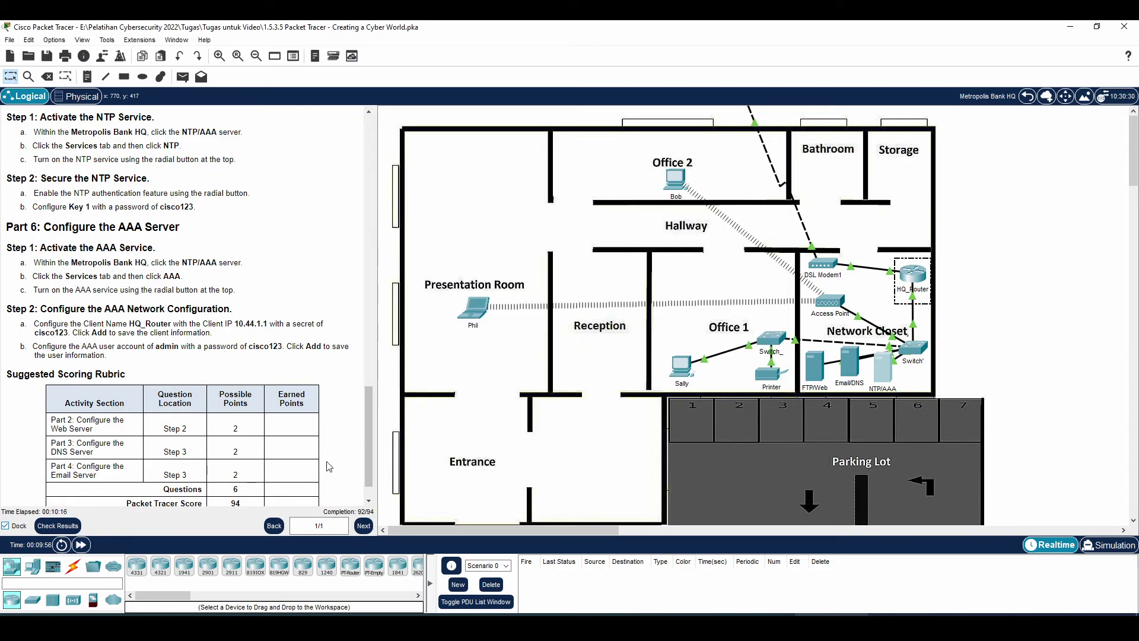
left_click(63, 526)
left_click(98, 105)
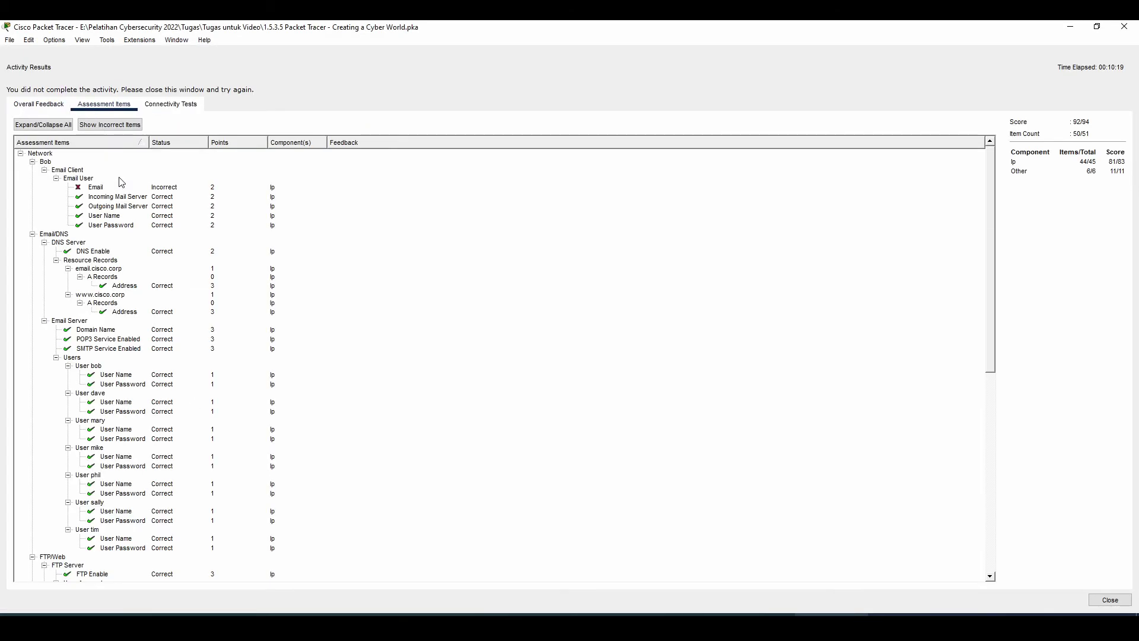
left_click(80, 187)
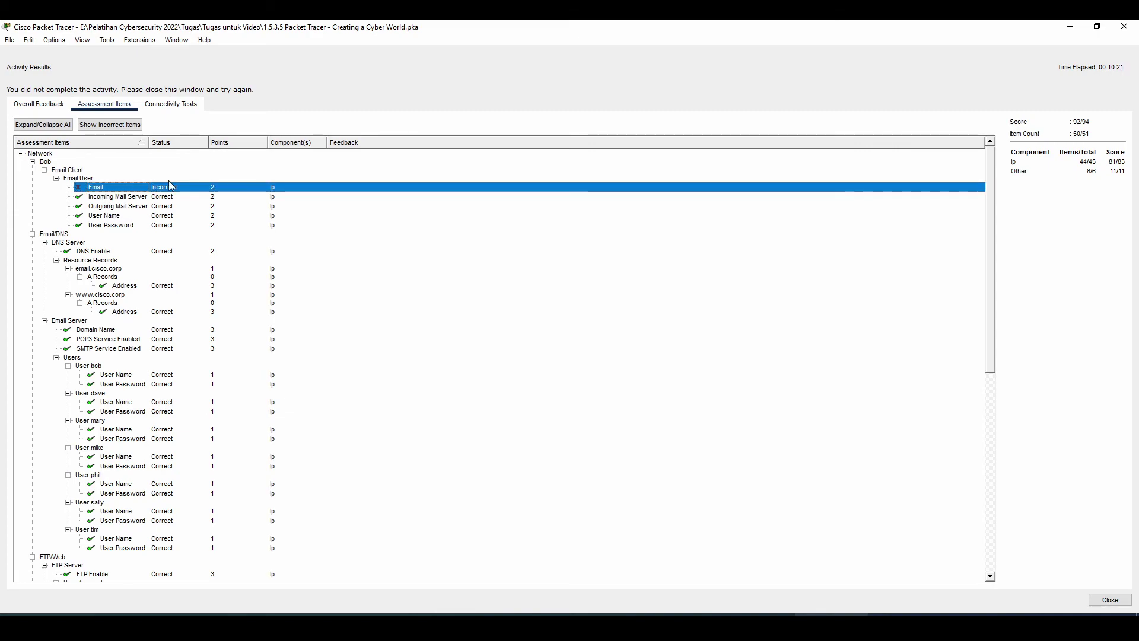
scroll(152, 196, "down", 14)
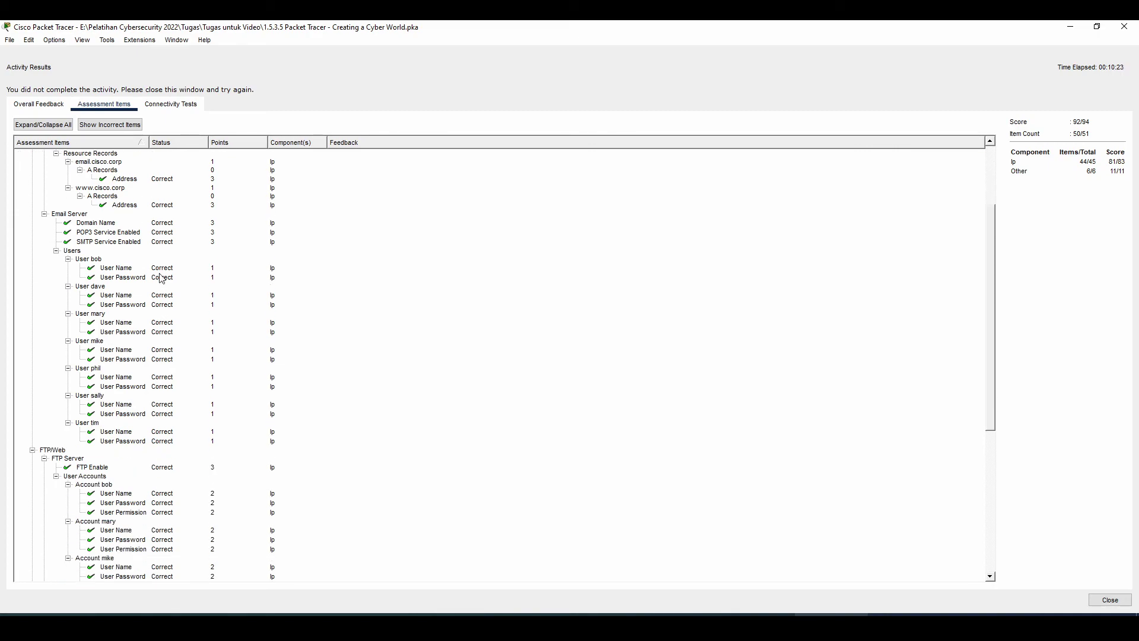
scroll(186, 396, "up", 15)
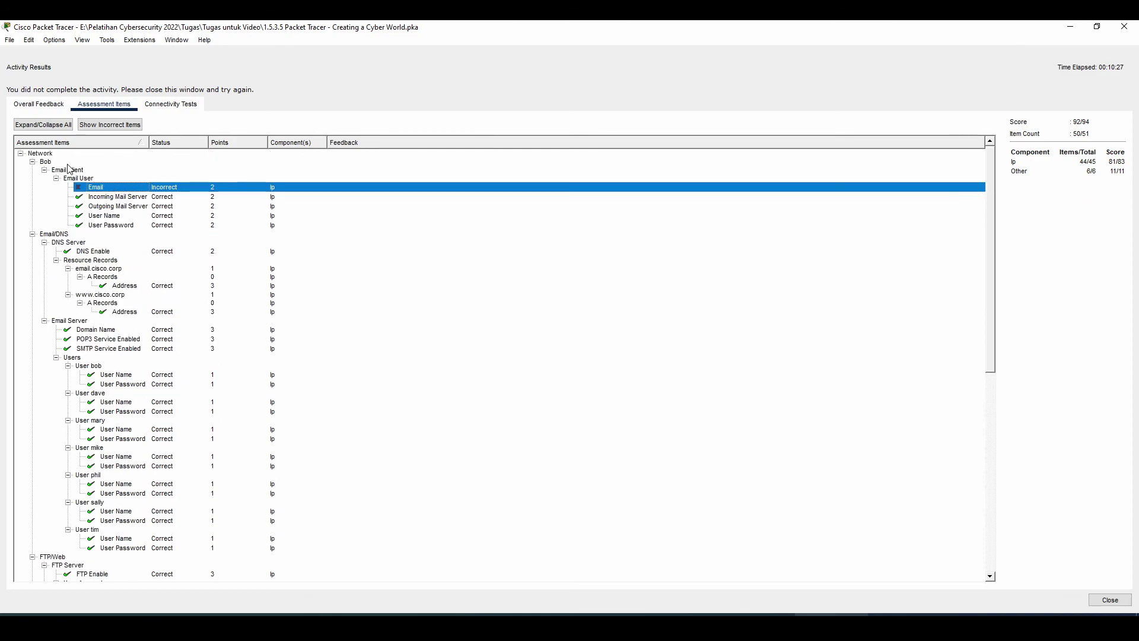
left_click(1124, 26)
- In Bob's Email app, open Configure Mail and re-enter the mail password
left_click(499, 179)
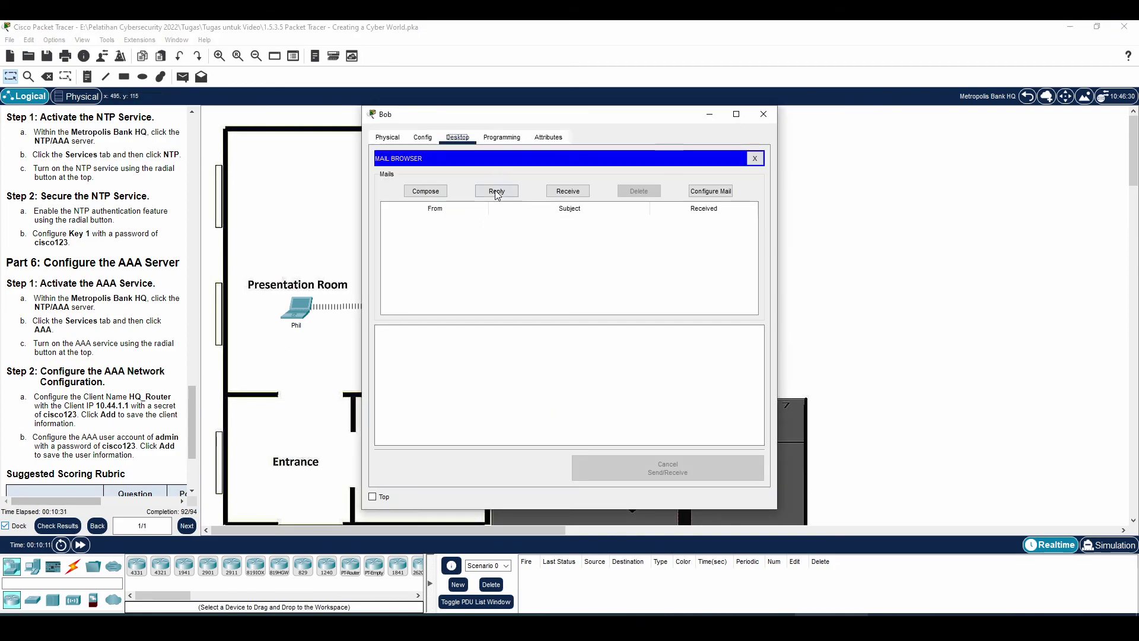
left_click(756, 159)
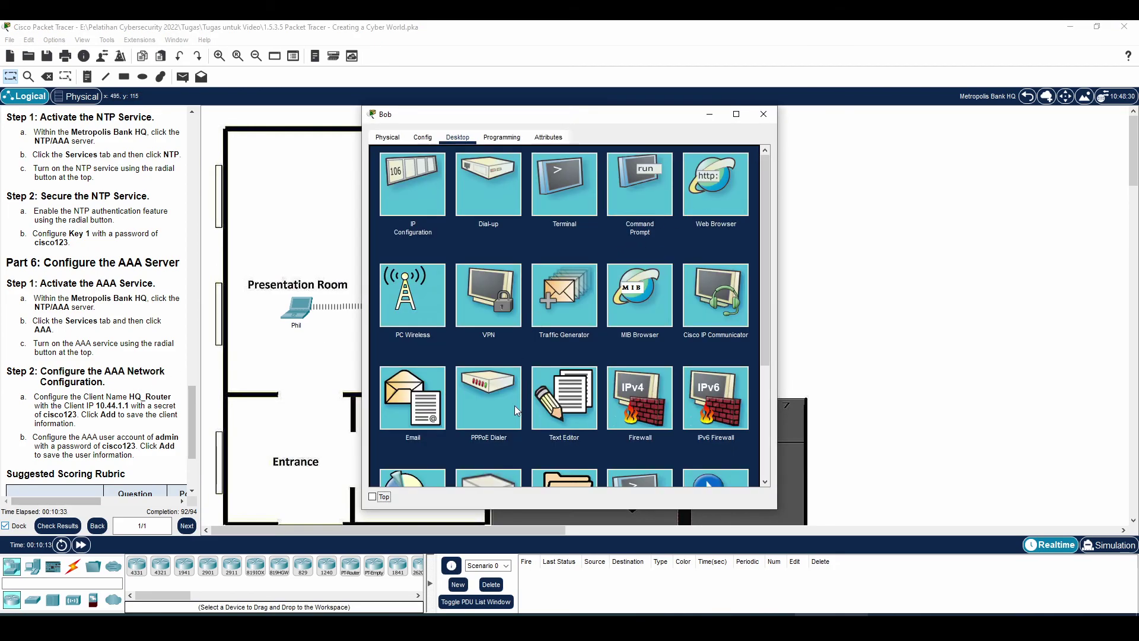
left_click(443, 373)
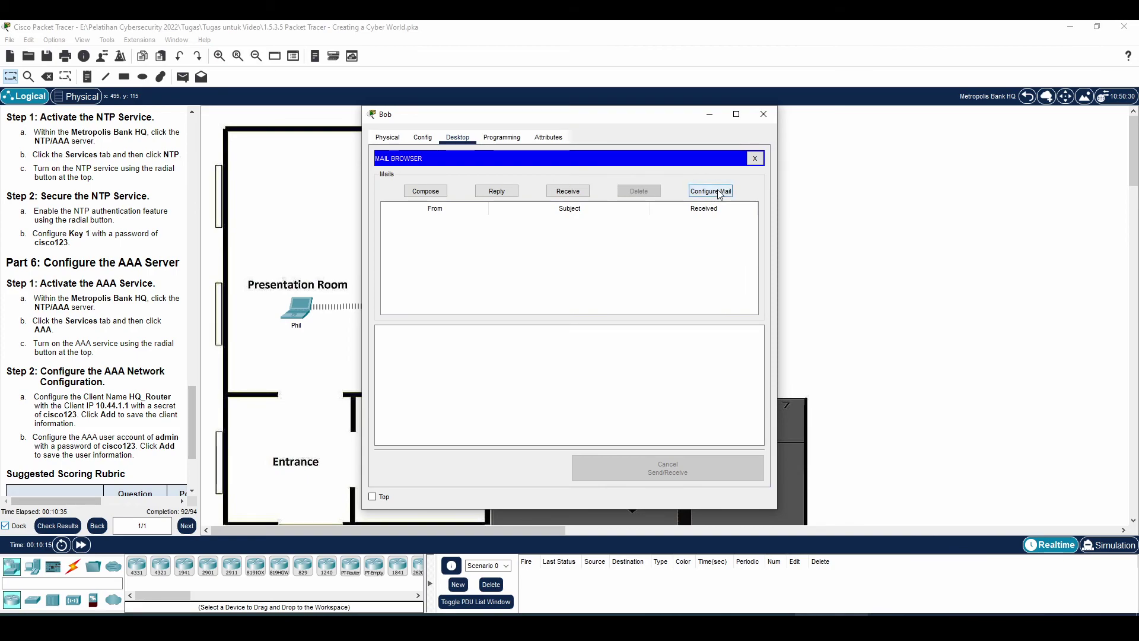
left_click(710, 191)
left_click(498, 306)
key("ctrl+a")
type("cisco123")
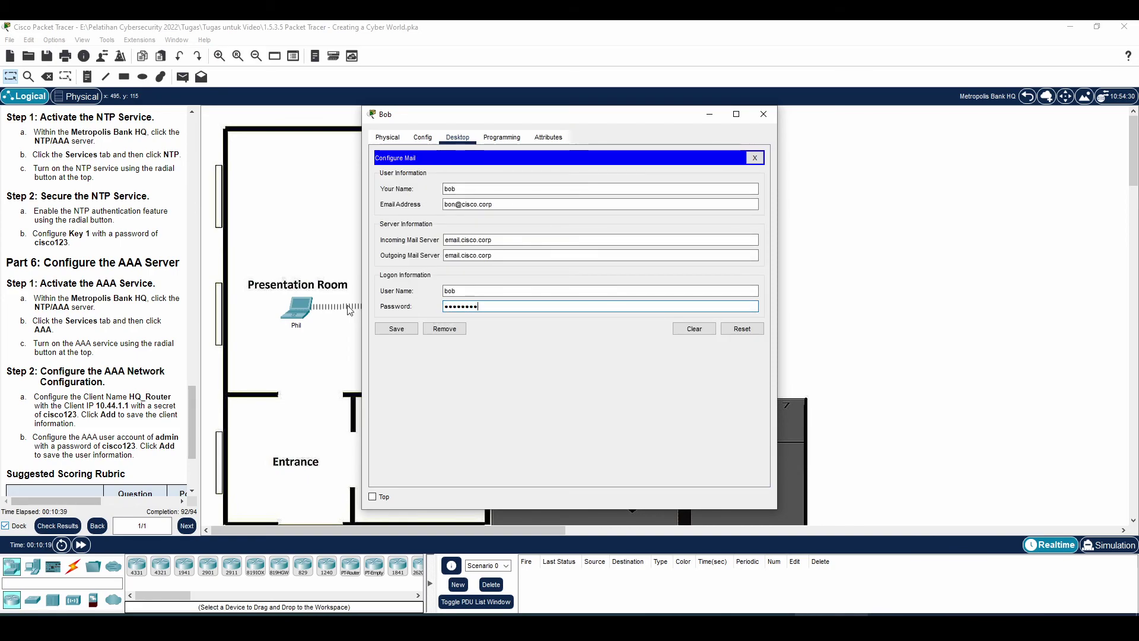
- Correct the misspelled letter in Bob's e-mail address, save, and close Bob's window
left_click(456, 204)
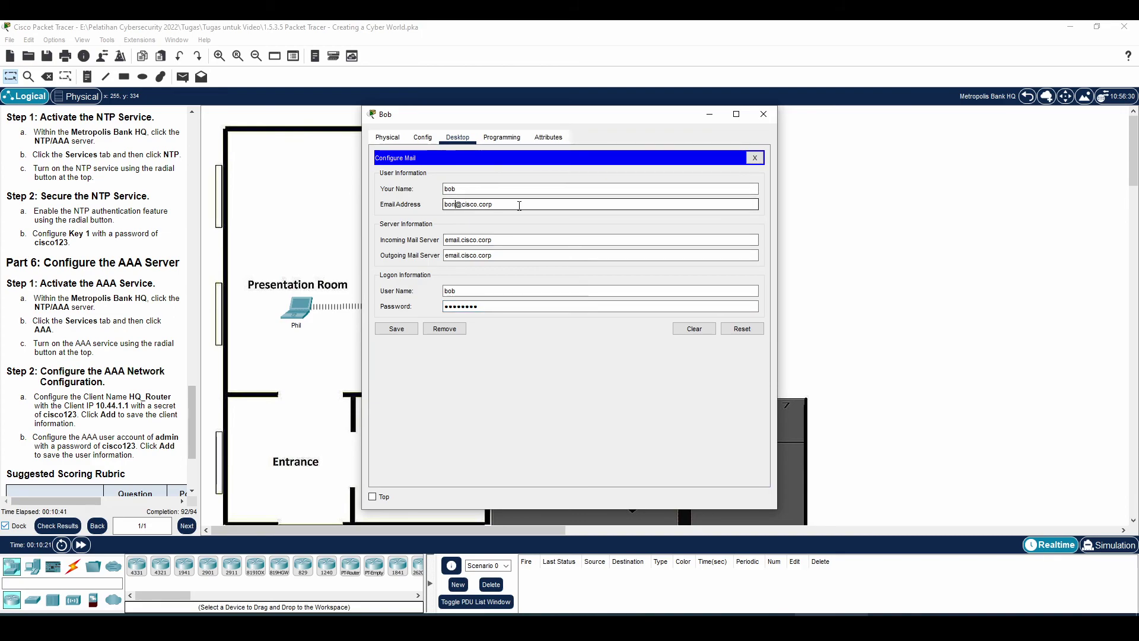
key("BackSpace")
type("b")
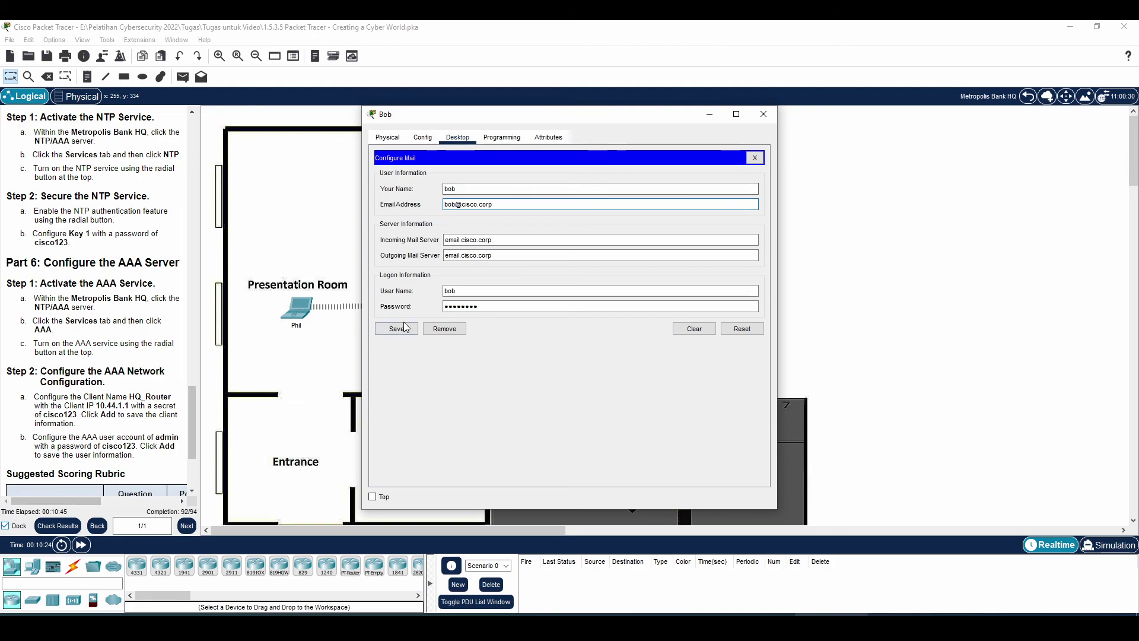
left_click(399, 329)
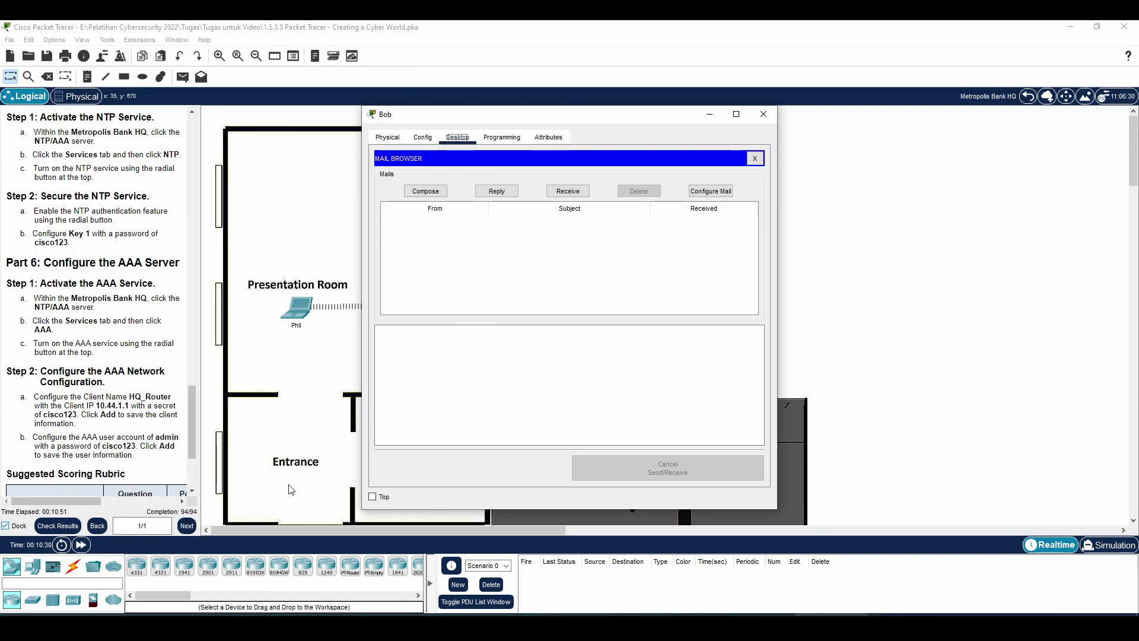
left_click(764, 114)
scroll(419, 351, "down", 1)
scroll(423, 352, "up", 1)
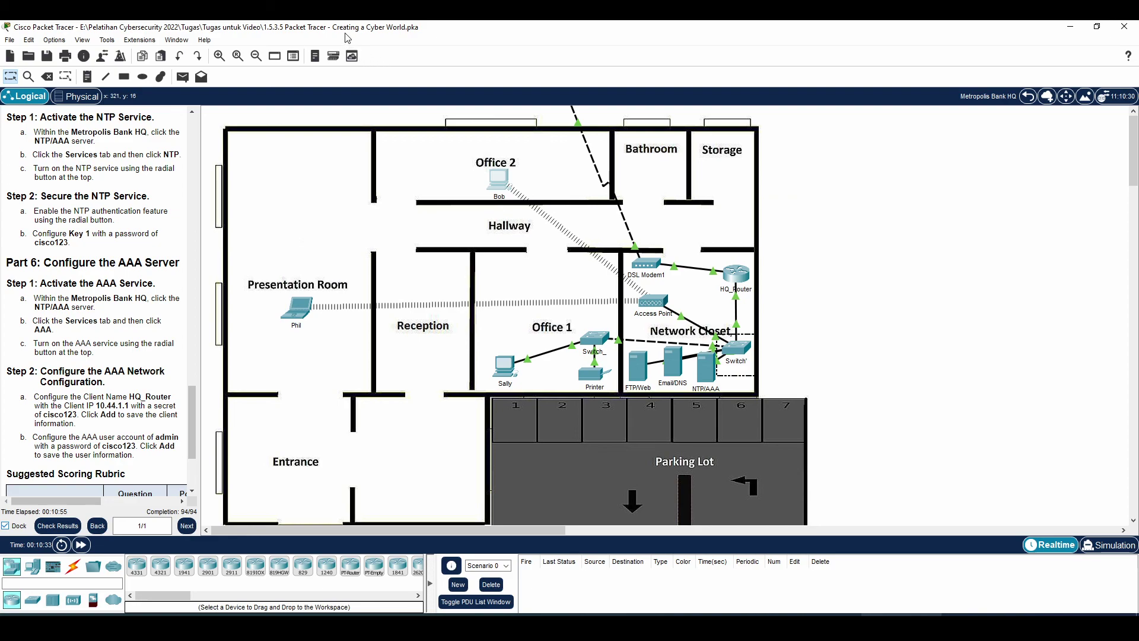